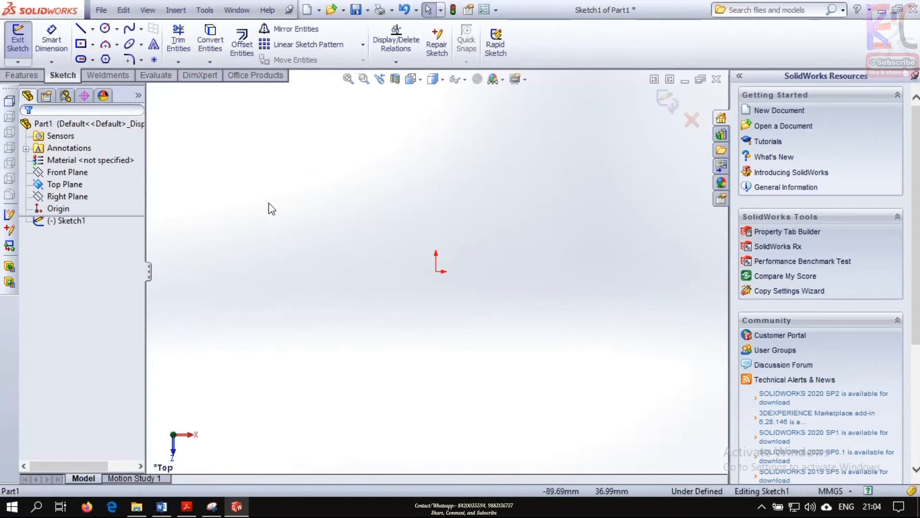
pyautogui.click(81, 43)
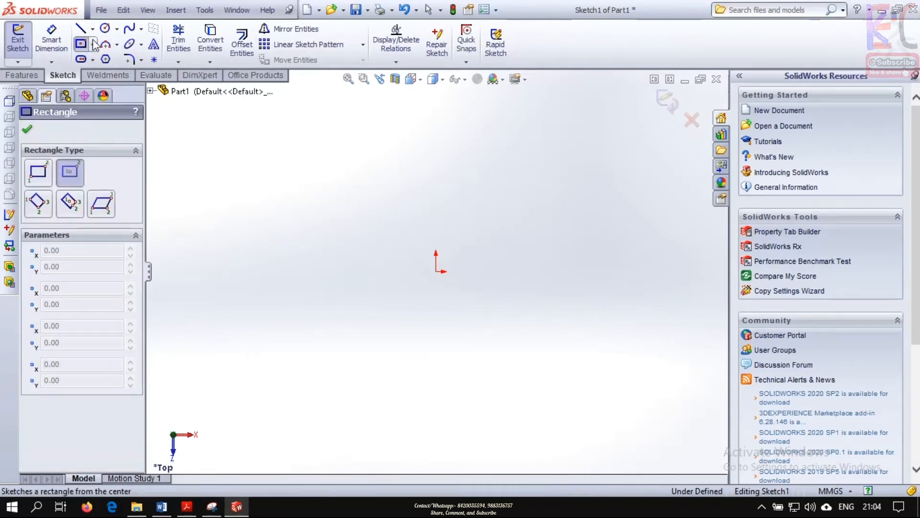
pyautogui.click(93, 44)
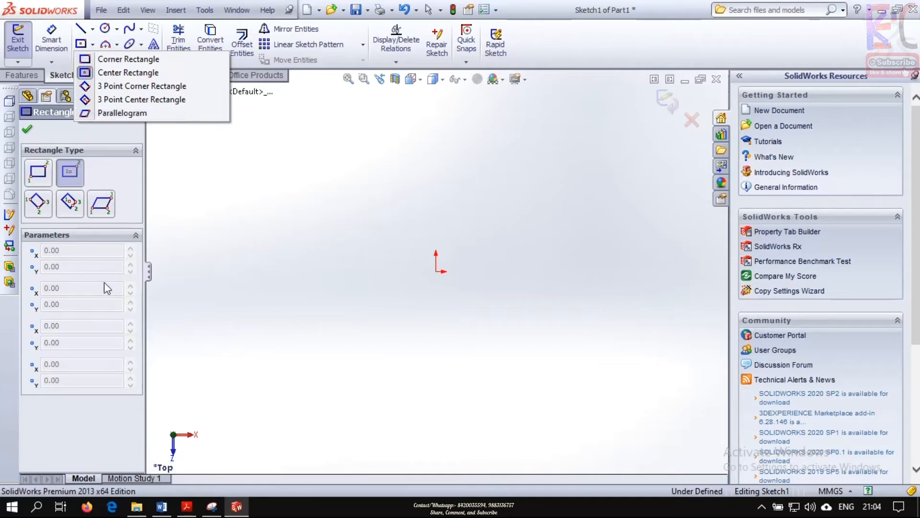
pyautogui.click(179, 62)
pyautogui.click(116, 44)
pyautogui.click(92, 44)
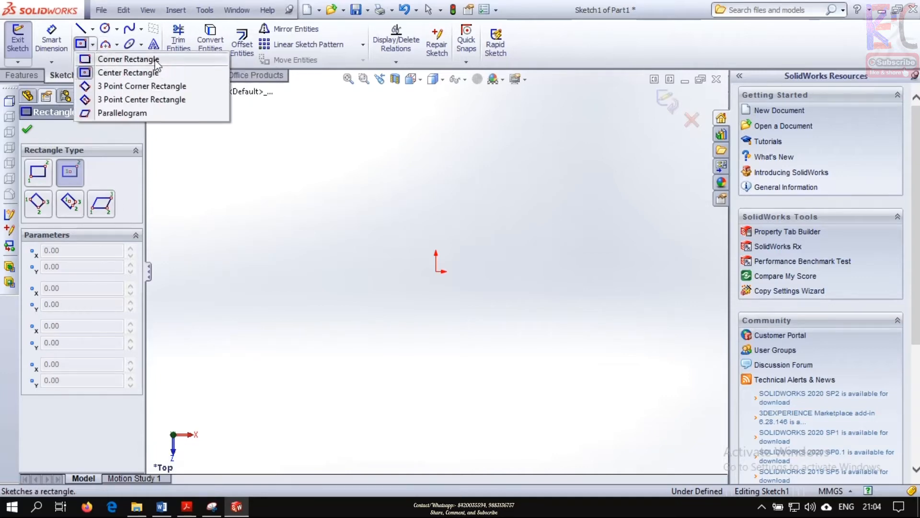
pyautogui.click(51, 62)
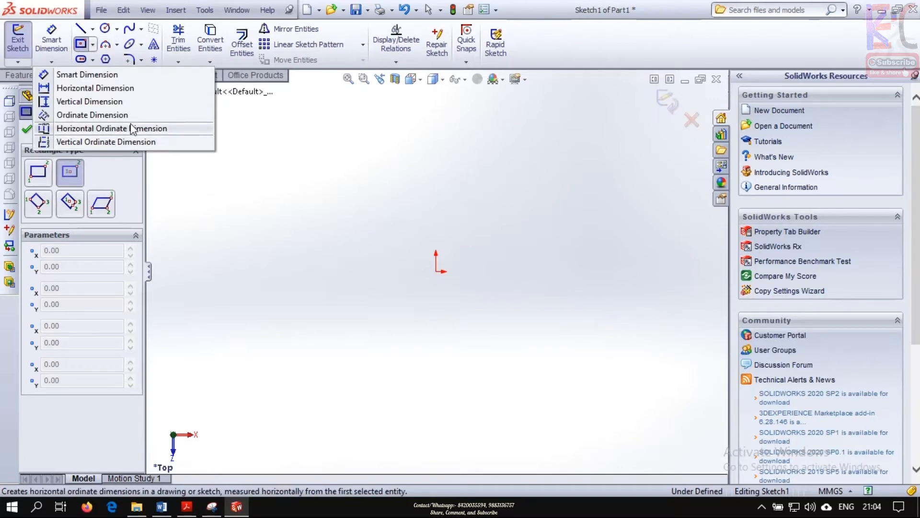
# Step: Sketch a corner rectangle about 146 by 107 mm around the origin, and delete it
pyautogui.click(92, 44)
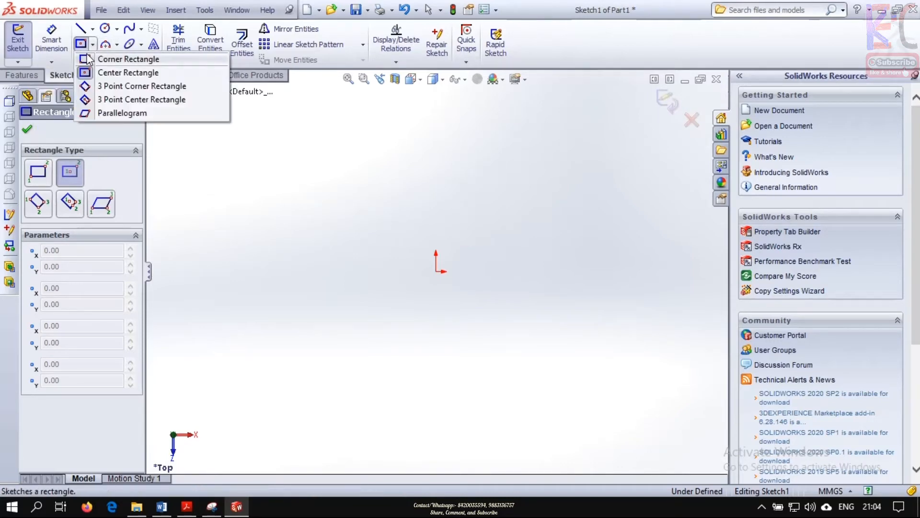
pyautogui.click(111, 62)
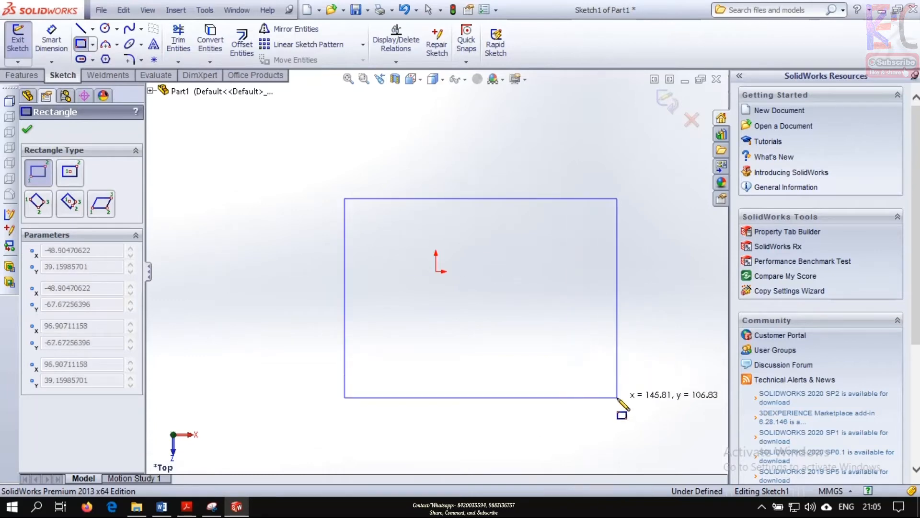
pyautogui.click(617, 397)
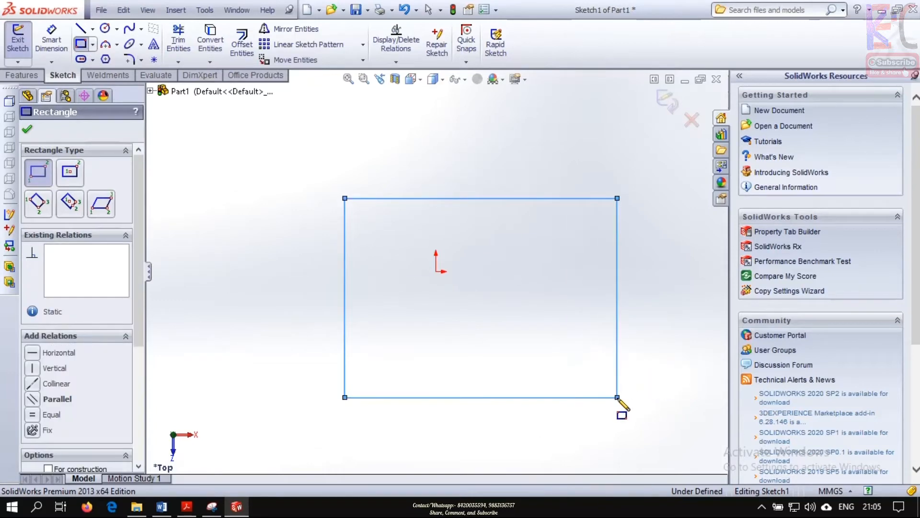
pyautogui.press('Delete')
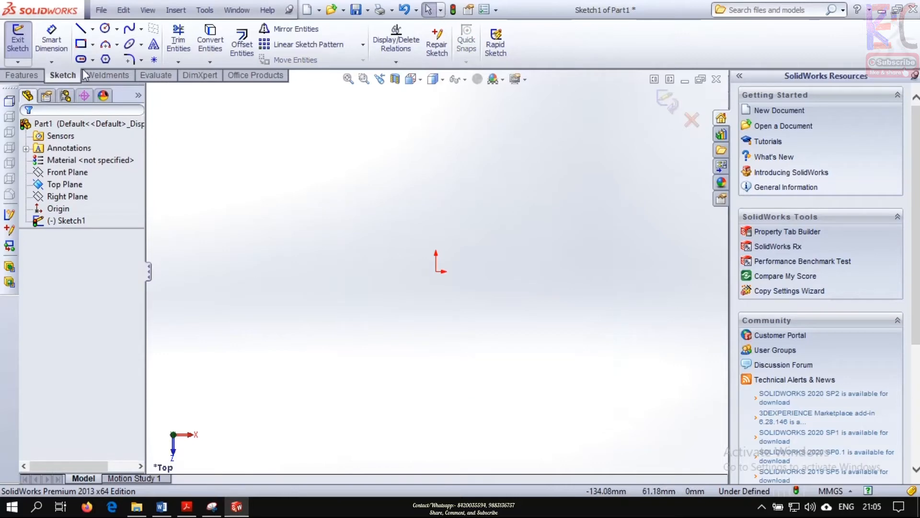
# Step: Sketch a corner rectangle about 150 mm wide and 104 mm high around the origin, and leave the Rectangle tool
pyautogui.click(92, 45)
pyautogui.click(116, 45)
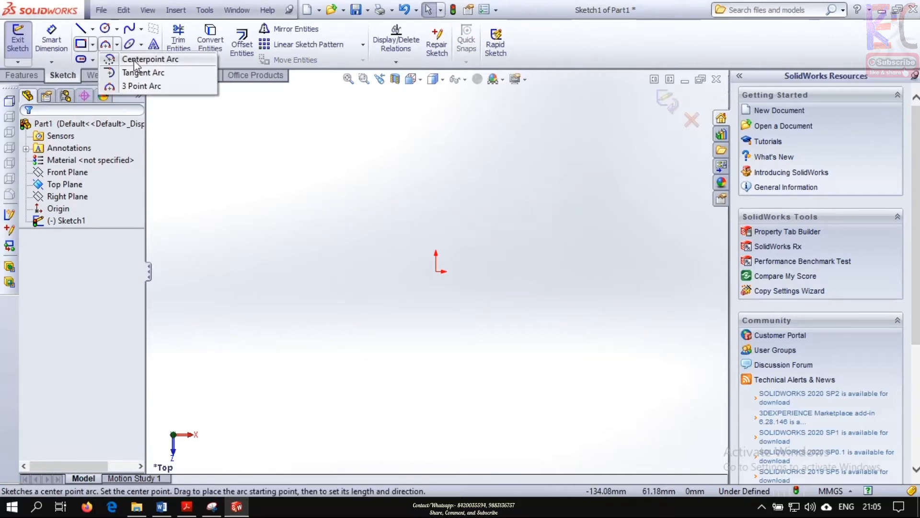
pyautogui.click(93, 45)
pyautogui.click(95, 58)
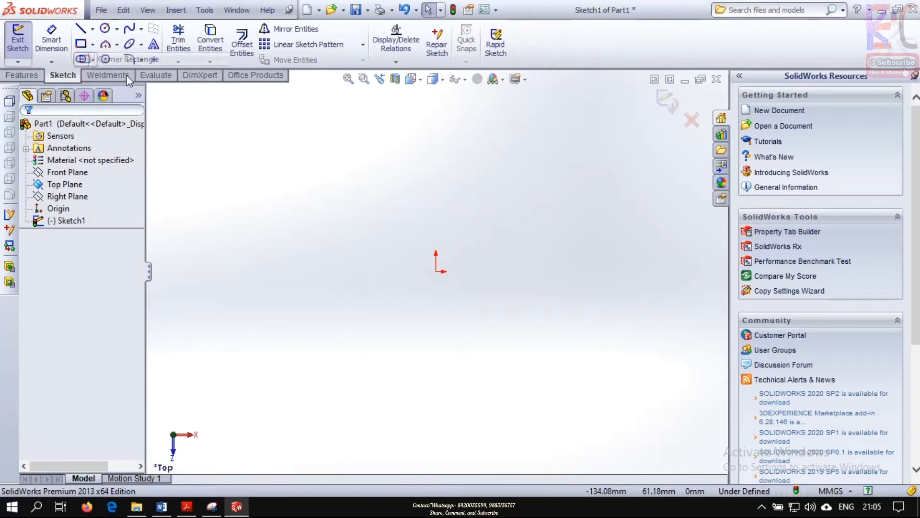
pyautogui.click(292, 182)
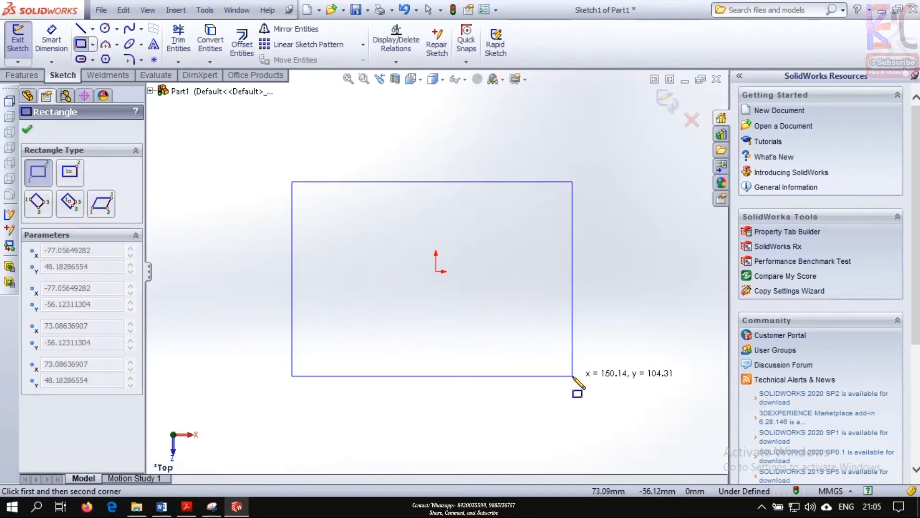
pyautogui.click(574, 377)
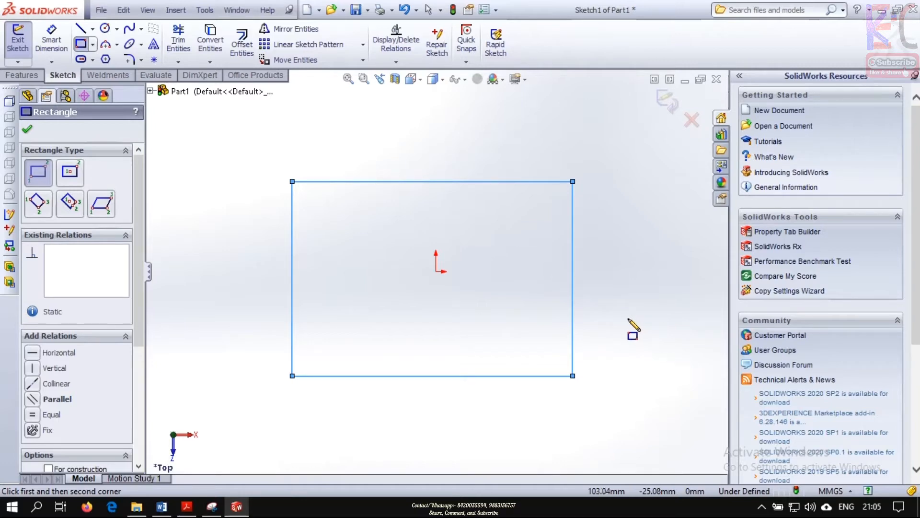
pyautogui.press('Escape')
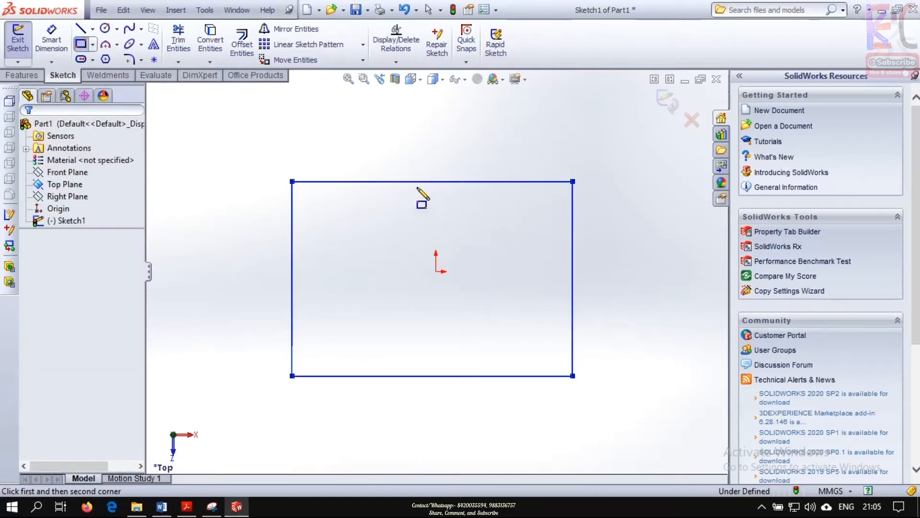
pyautogui.press('Escape')
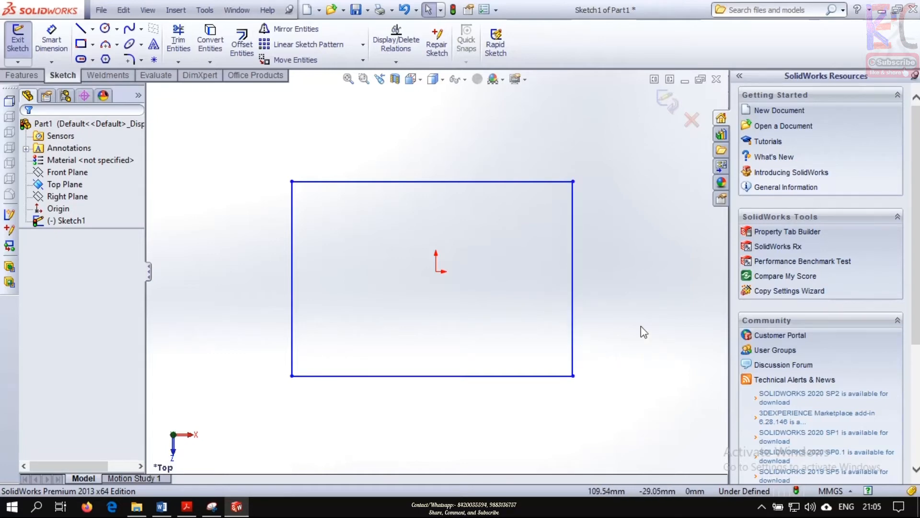
# Step: Dimension the rectangle's top edge with Smart Dimension and set its length to 10cm
pyautogui.click(573, 294)
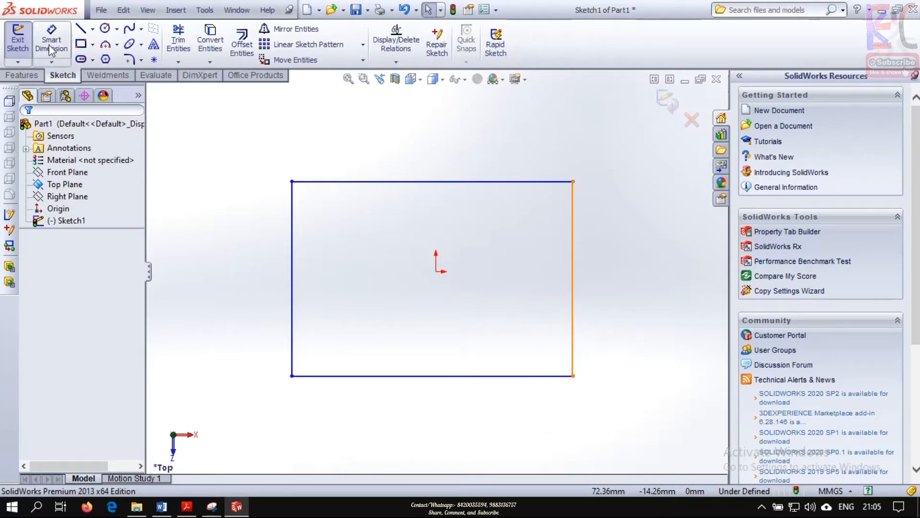
pyautogui.click(51, 48)
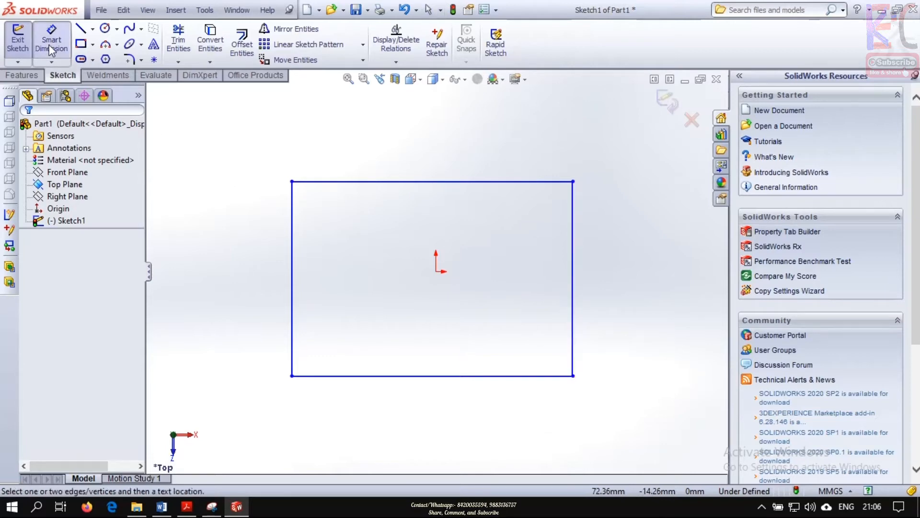
pyautogui.click(527, 182)
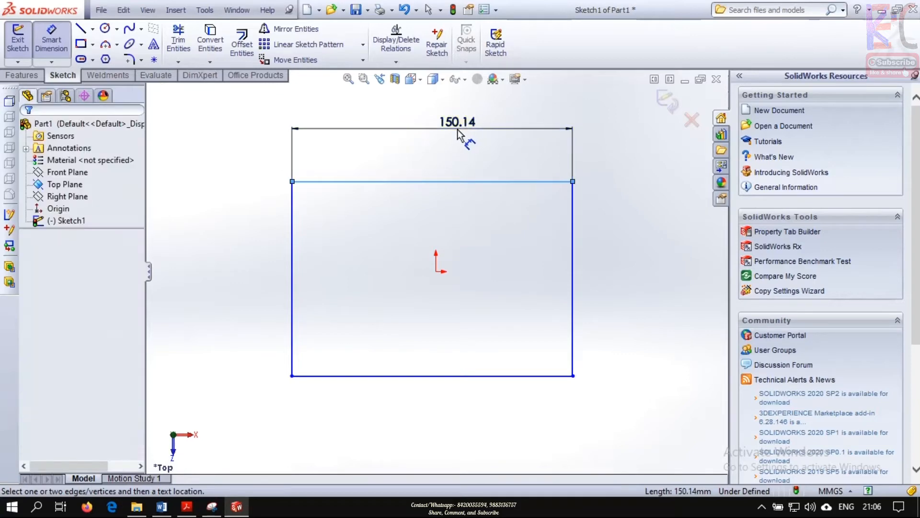
pyautogui.click(457, 134)
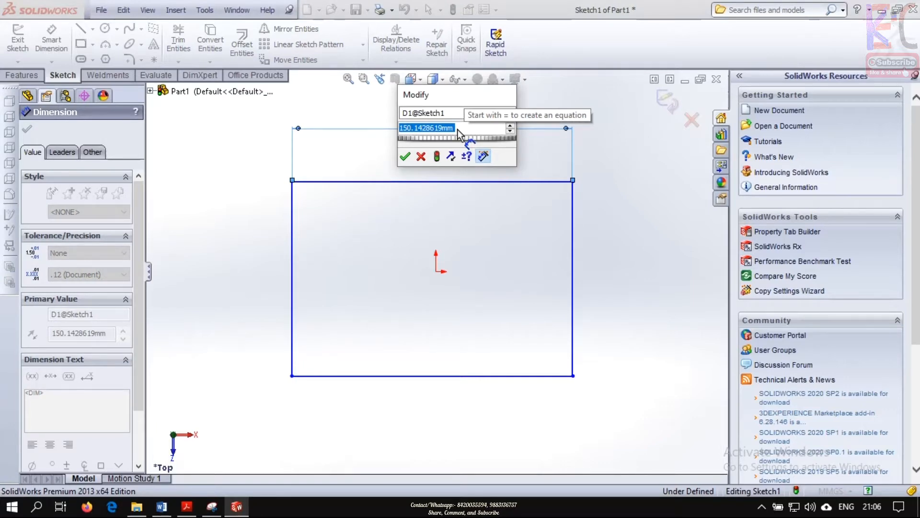
pyautogui.write('10cm')
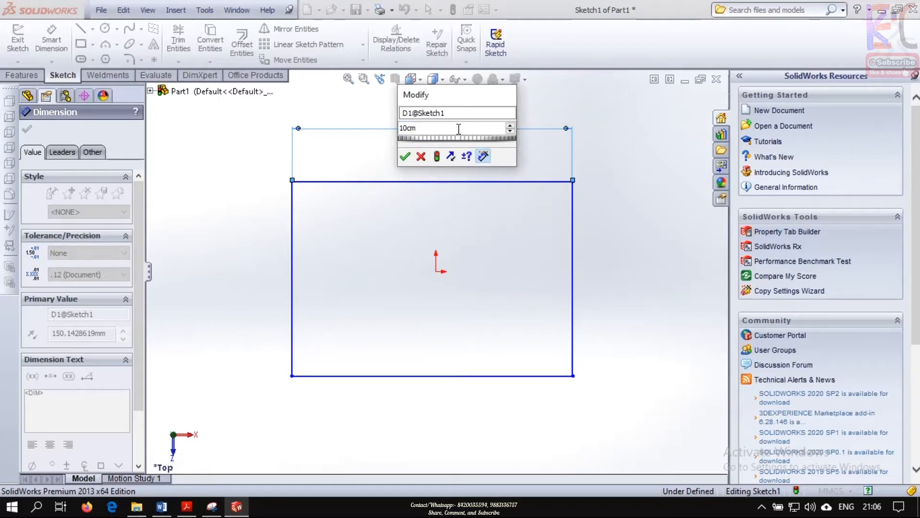
pyautogui.press('Return')
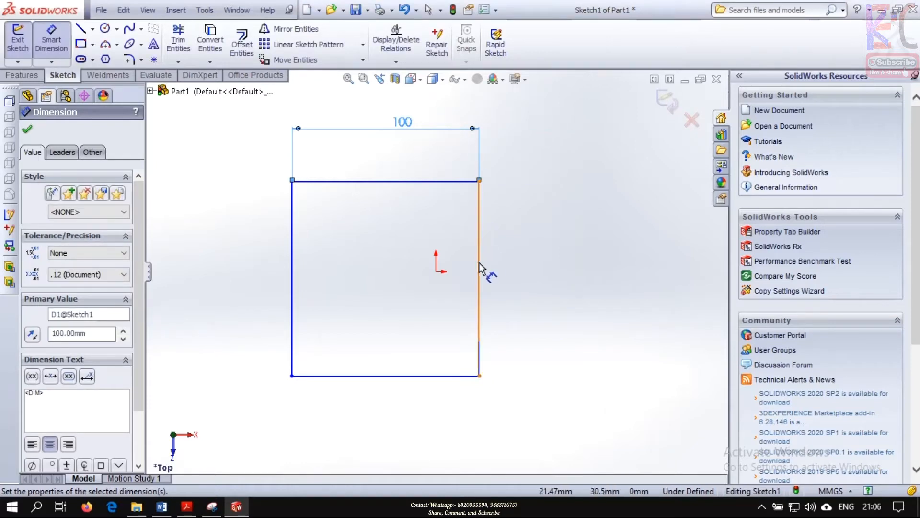
# Step: Dimension the rectangle's right edge and set its length with the expression 1cm + 90mm
pyautogui.click(482, 306)
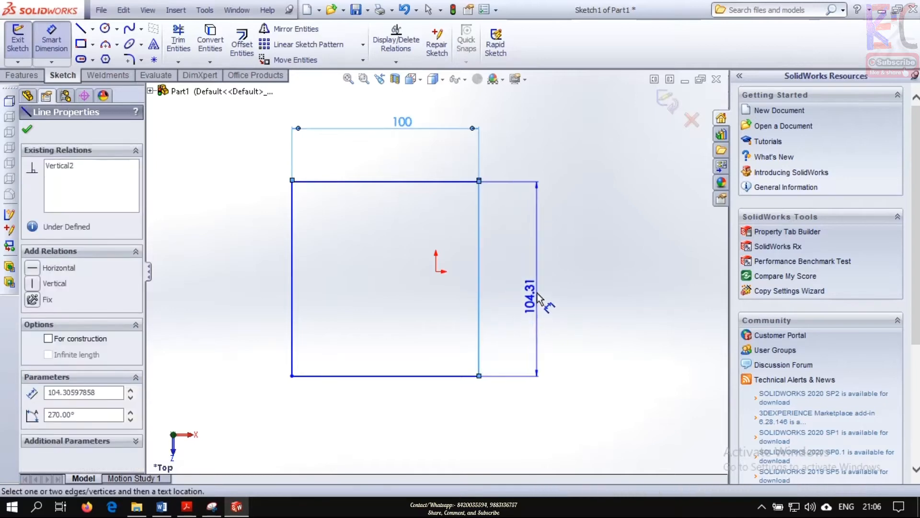
pyautogui.click(536, 283)
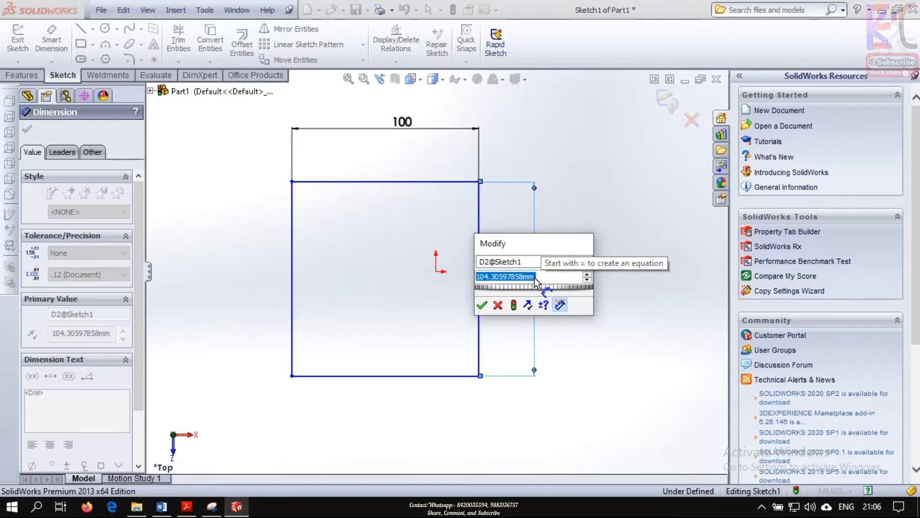
pyautogui.write('1cm')
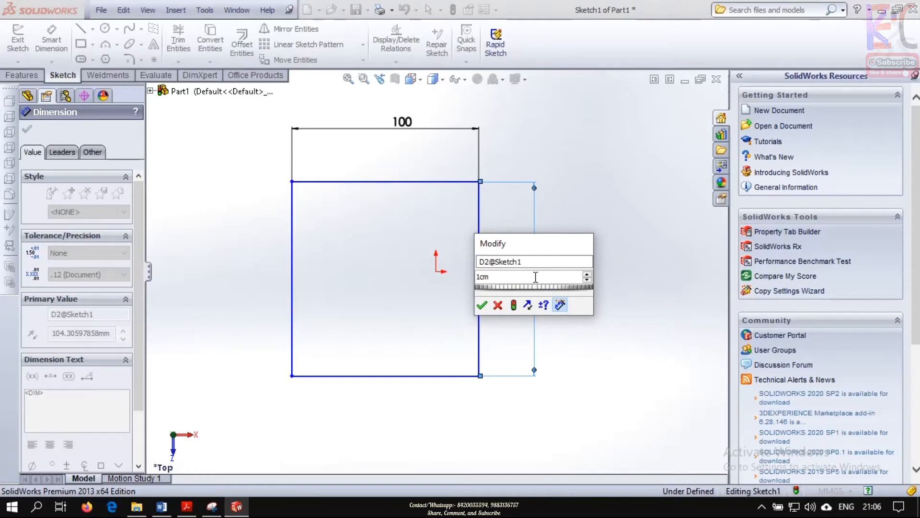
pyautogui.write(' +')
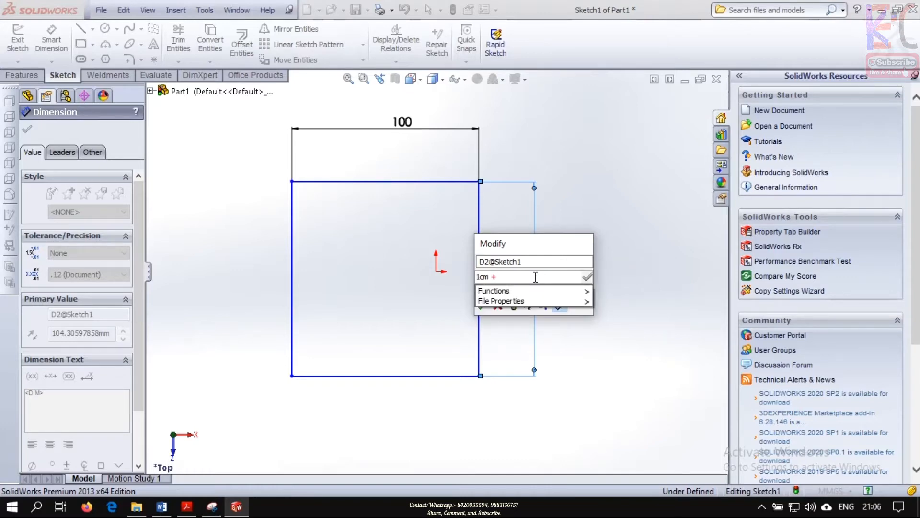
pyautogui.write(' 9')
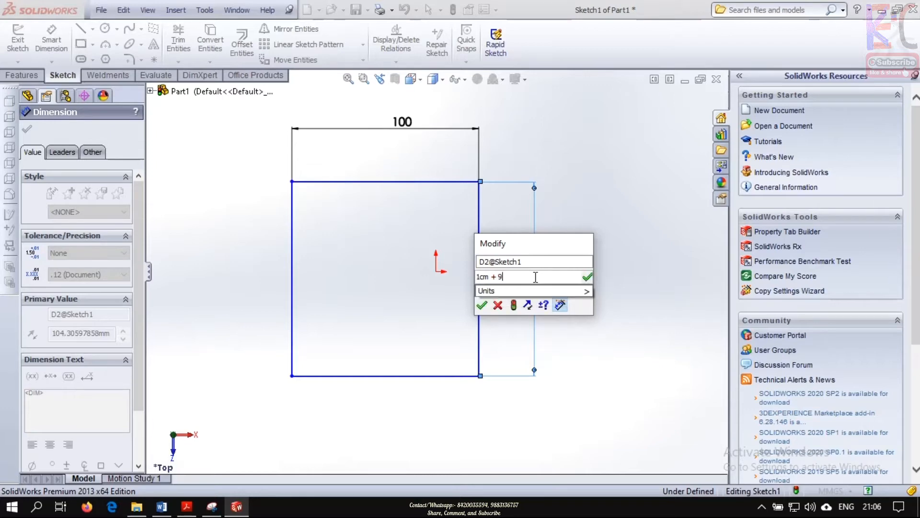
pyautogui.write('mm')
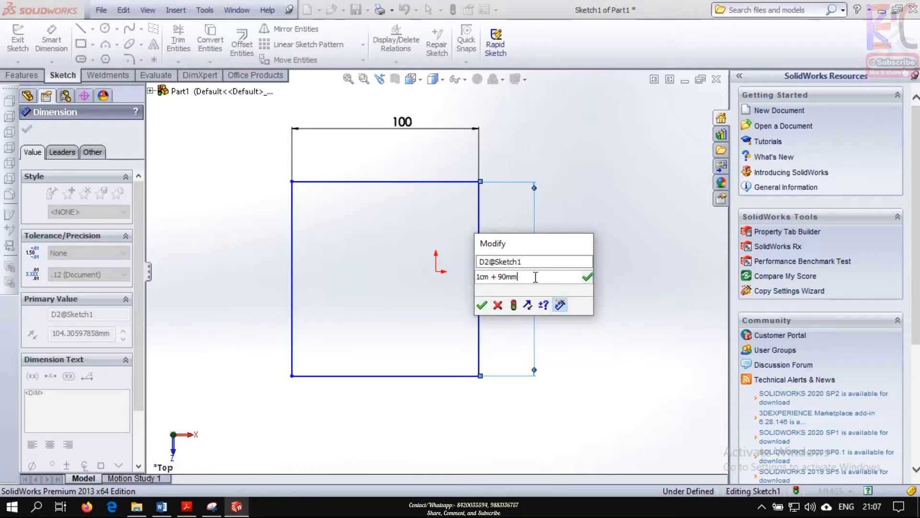
pyautogui.press('Return')
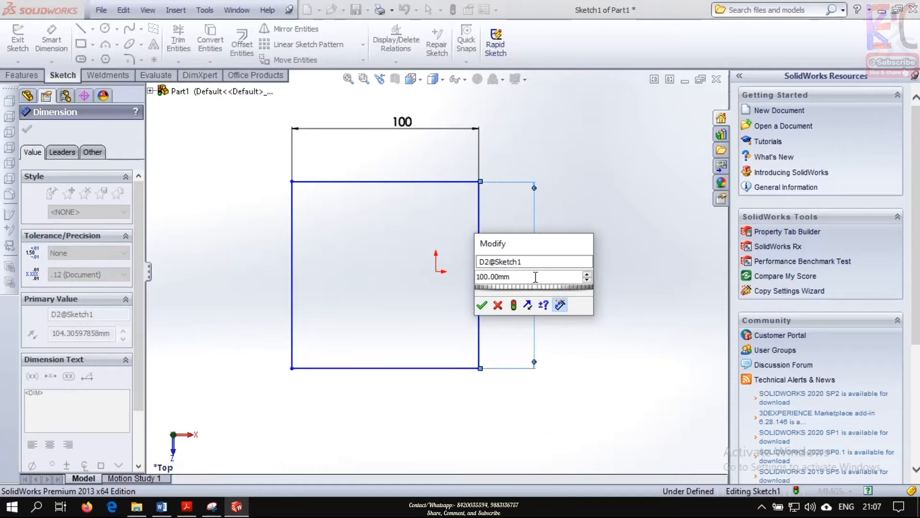
pyautogui.click(483, 308)
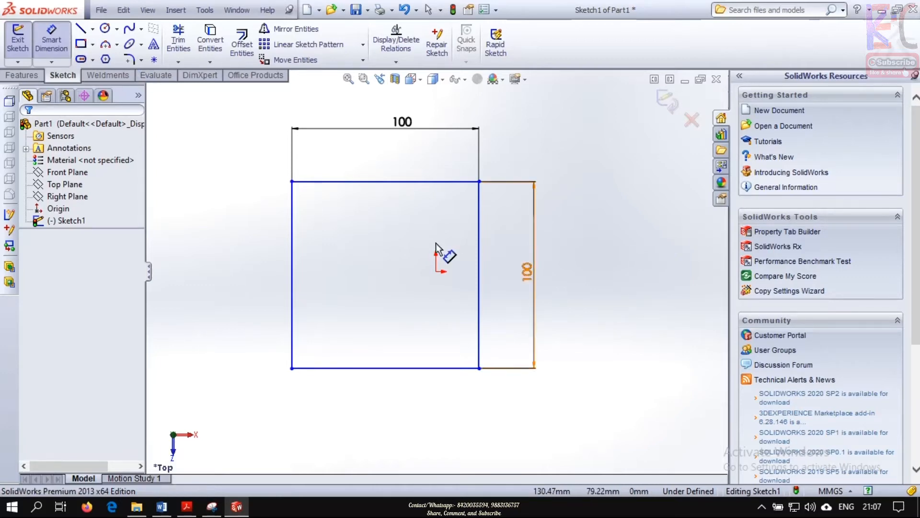
# Step: Dimension the horizontal distance from the origin to the rectangle's left edge and set it to 50 mm
pyautogui.click(436, 272)
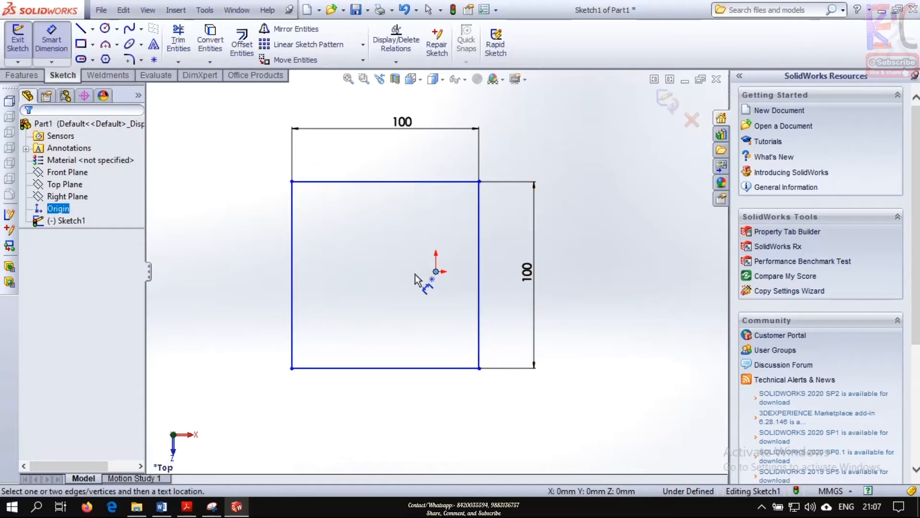
pyautogui.click(293, 278)
pyautogui.click(356, 243)
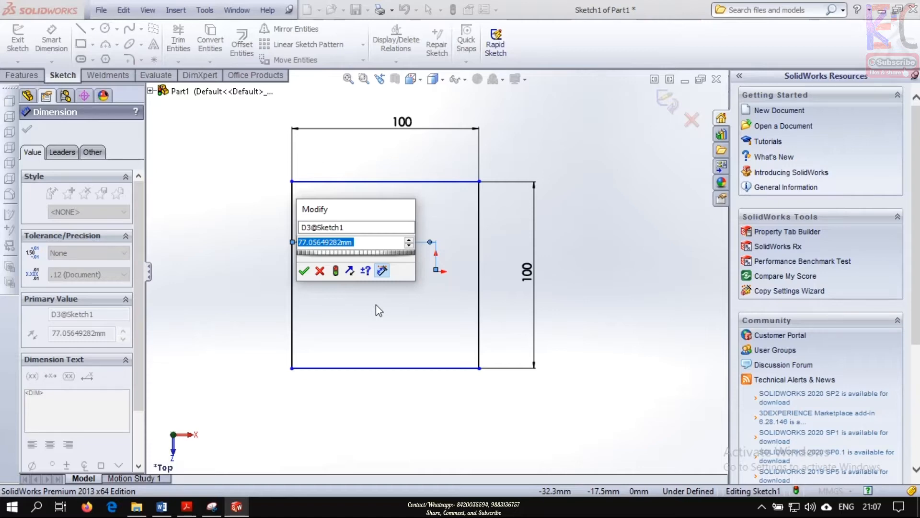
pyautogui.write('50')
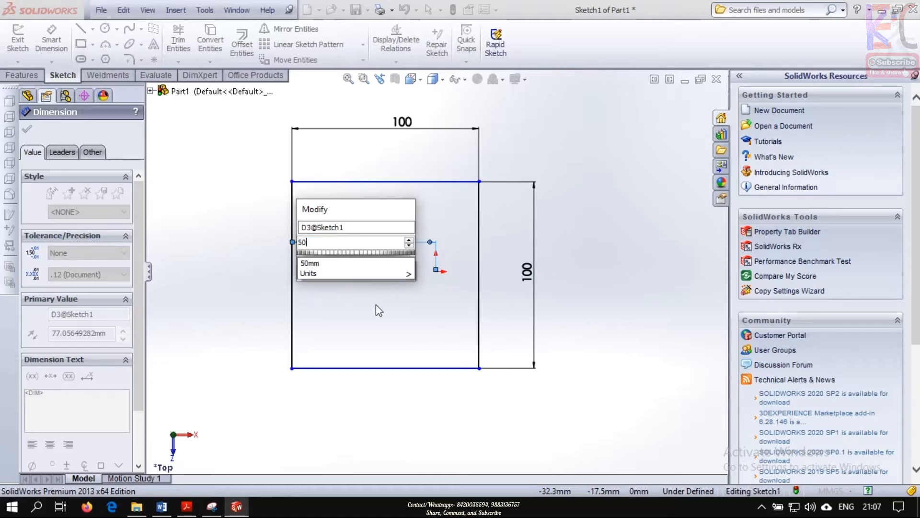
pyautogui.press('Return')
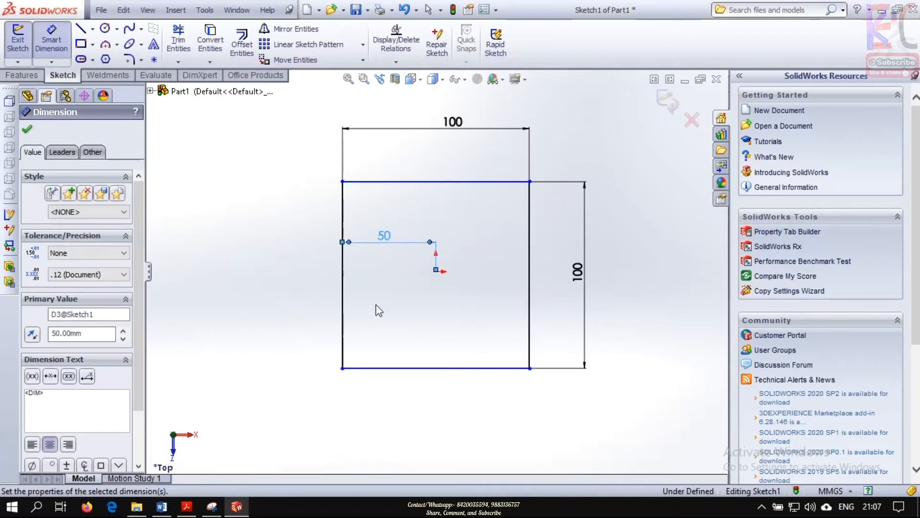
# Step: Dimension the vertical distance from the origin to the square's bottom edge and set it to 50 mm
pyautogui.click(454, 368)
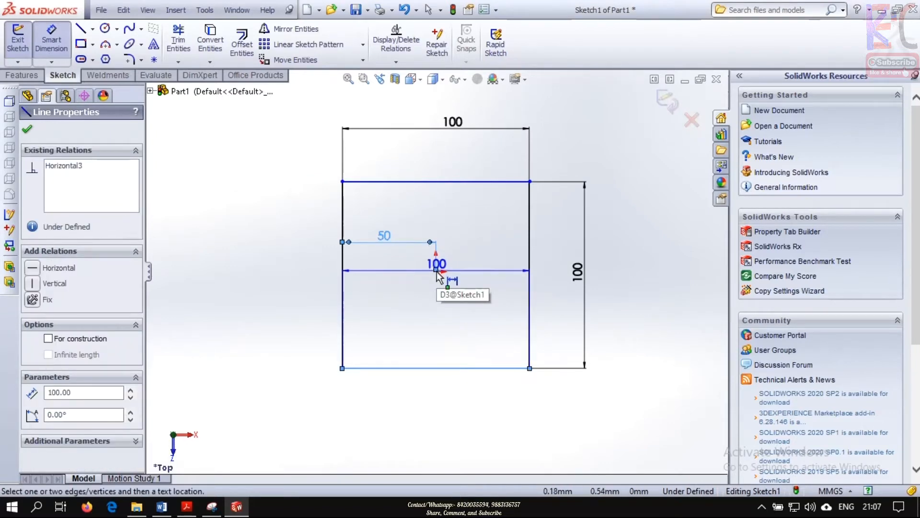
pyautogui.click(435, 271)
pyautogui.click(490, 314)
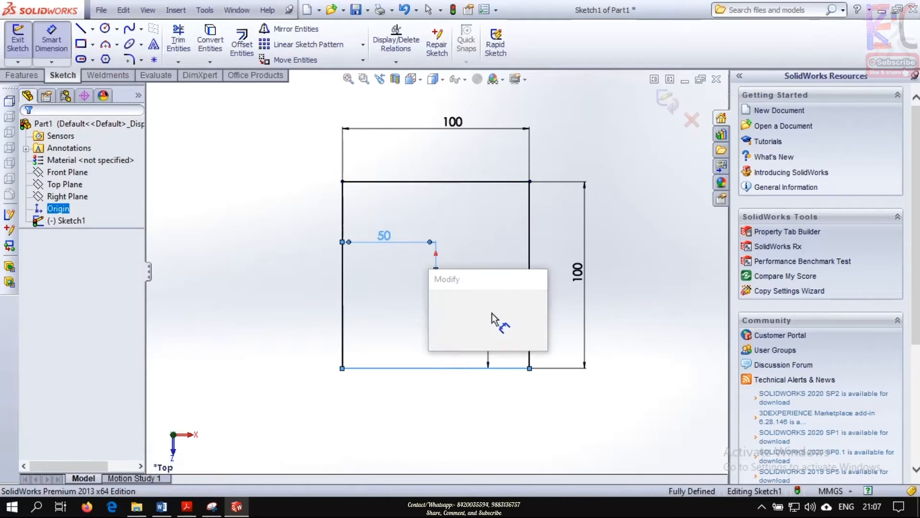
pyautogui.write('50')
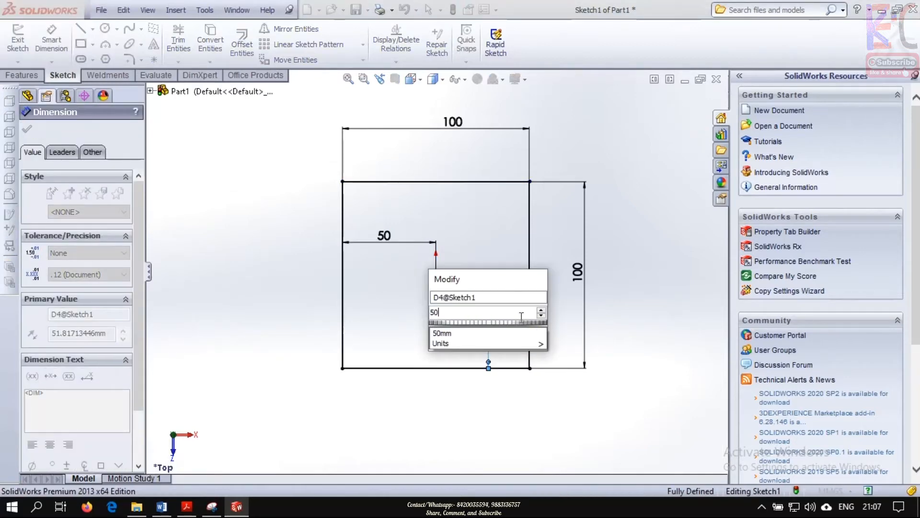
pyautogui.press('Return')
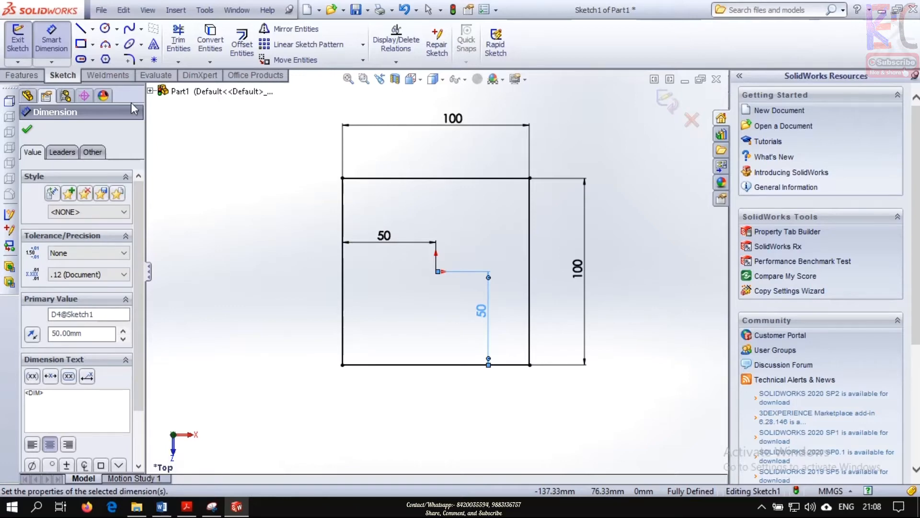
# Step: Extrude the square sketch as a boss with the Mid Plane end condition and a depth of 100 mm
pyautogui.click(24, 76)
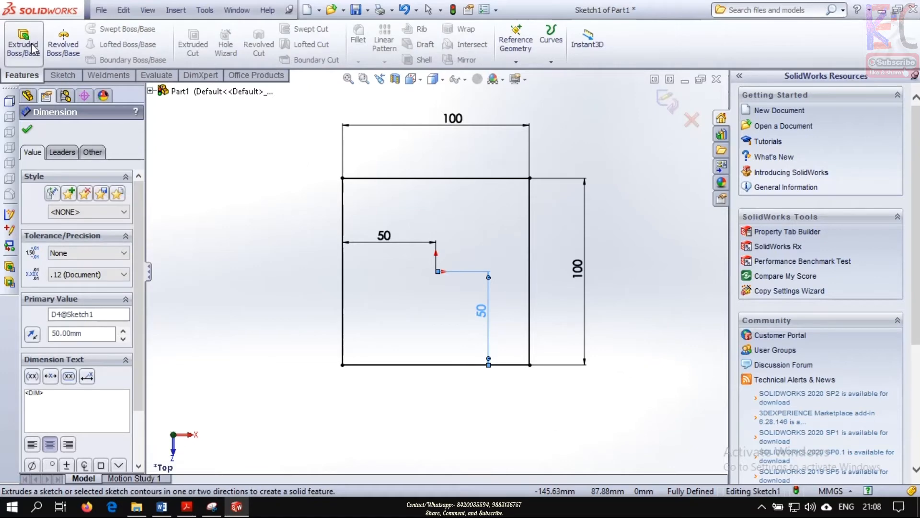
pyautogui.click(34, 56)
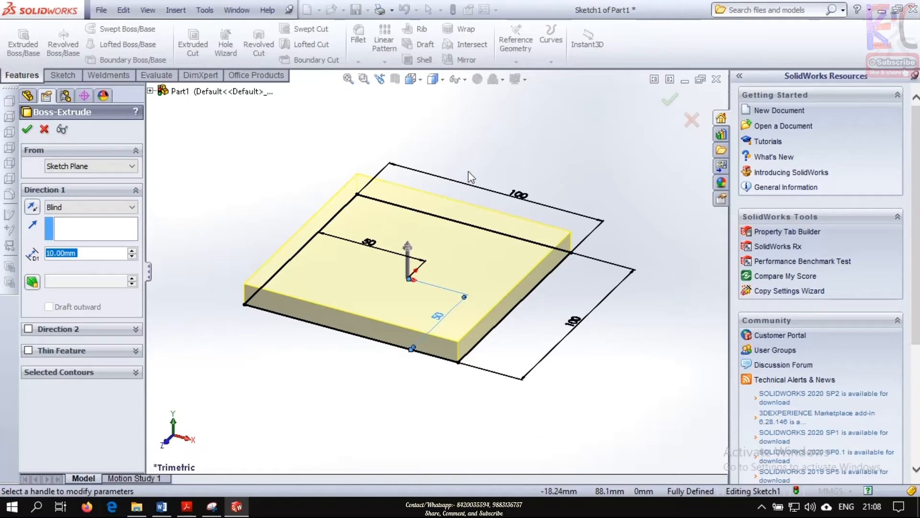
pyautogui.click(133, 207)
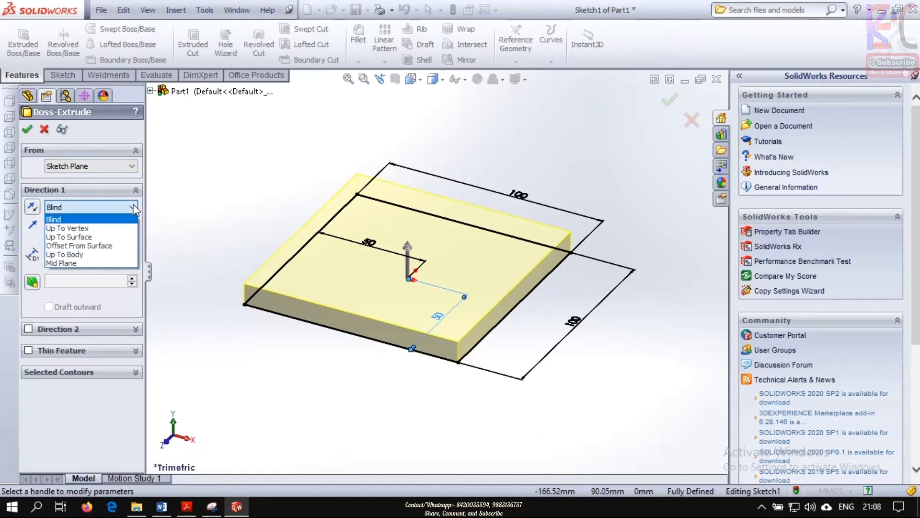
pyautogui.click(91, 269)
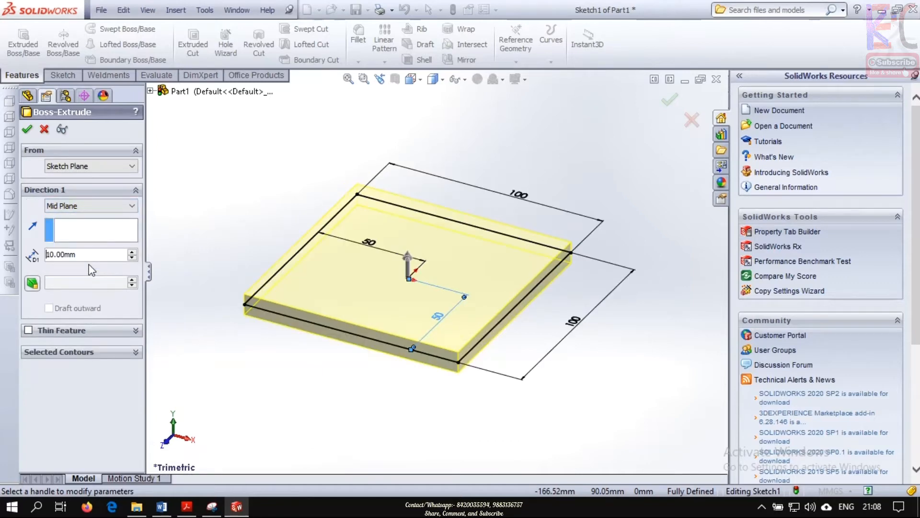
pyautogui.doubleClick(79, 254)
pyautogui.write('100mm')
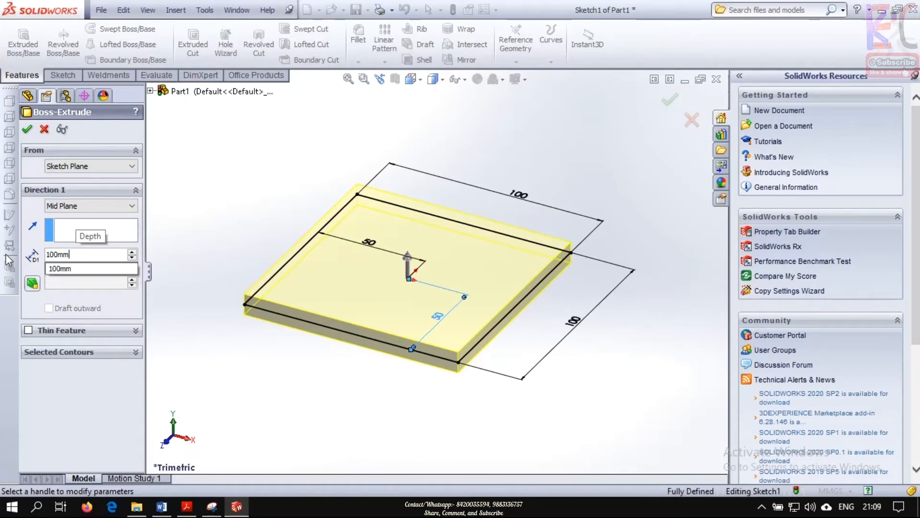
pyautogui.press('Return')
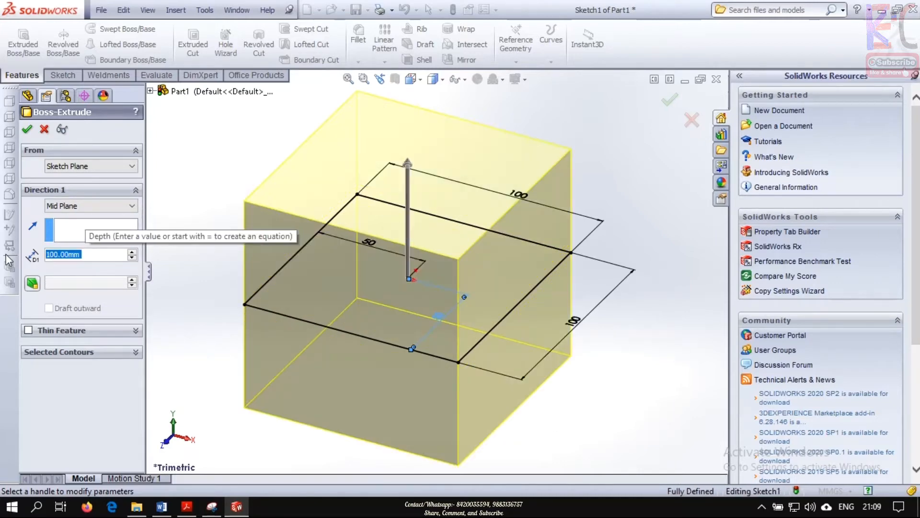
pyautogui.click(27, 129)
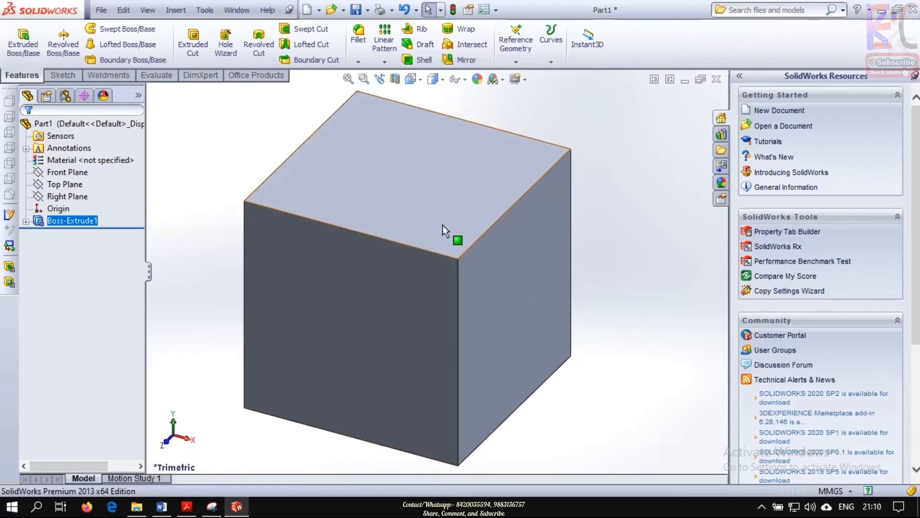
# Step: Edit the cube's extrusion, try a depth of 50 mm, and set the depth back to 100 mm
pyautogui.rightClick(83, 220)
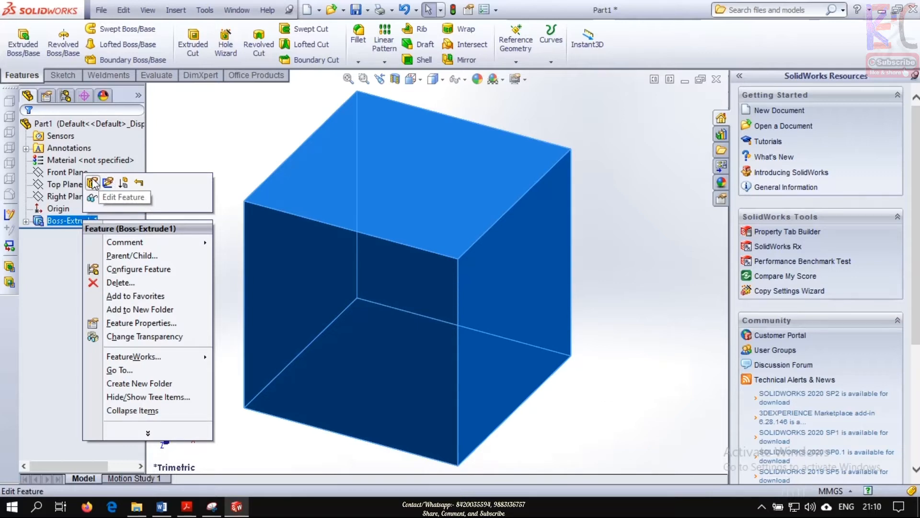
pyautogui.click(94, 183)
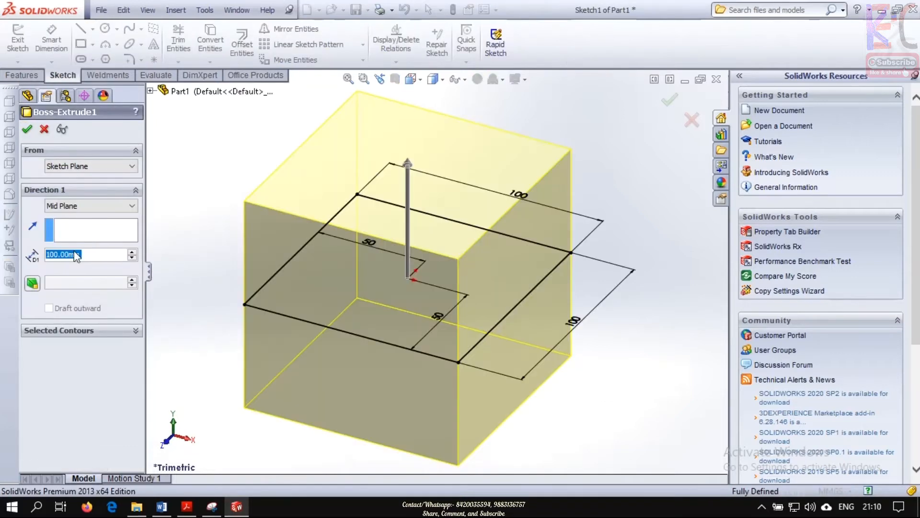
pyautogui.write('50')
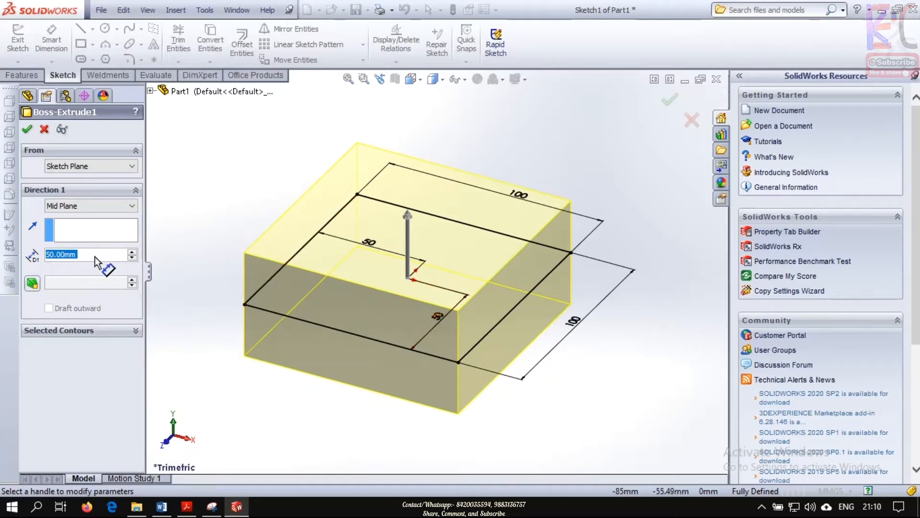
pyautogui.write('100')
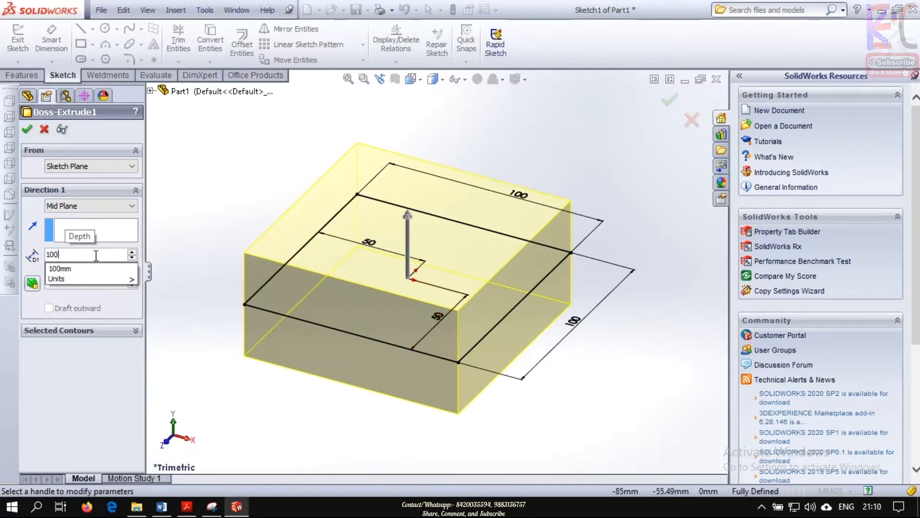
pyautogui.press('Return')
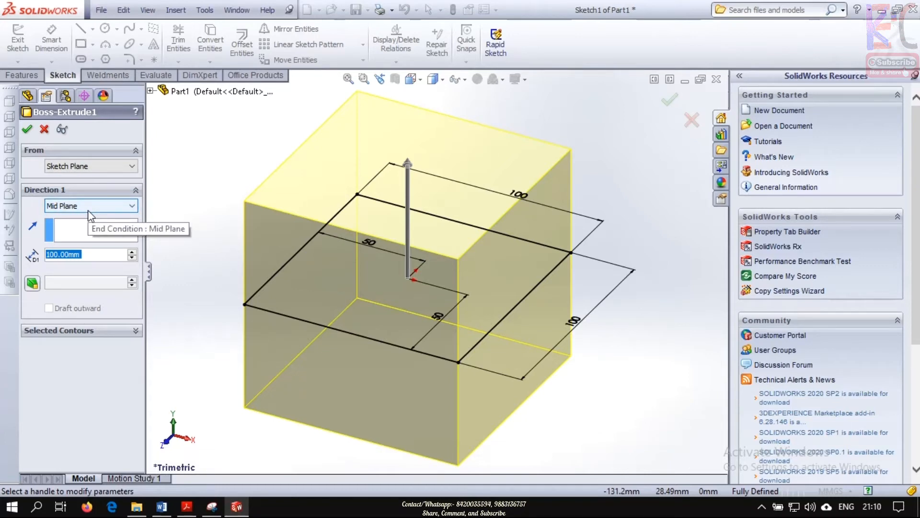
pyautogui.click(28, 129)
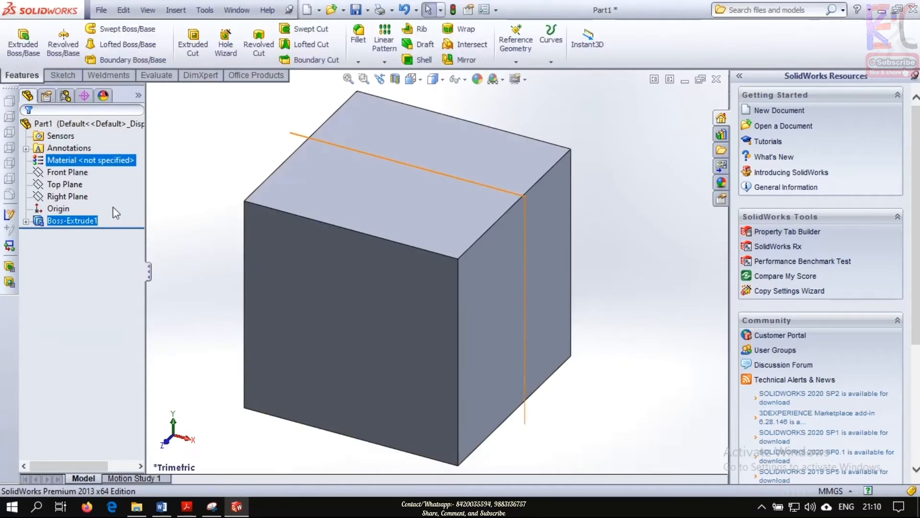
pyautogui.click(176, 178)
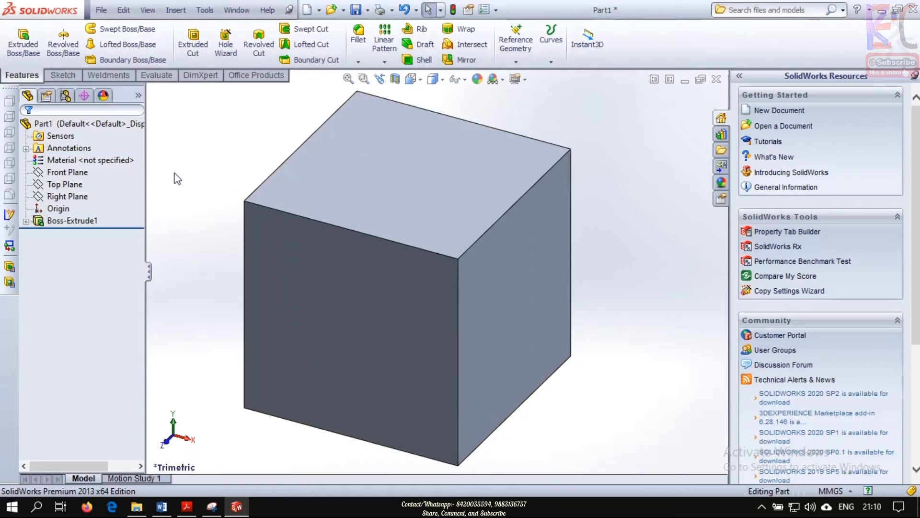
# Step: Open the square sketch of the cube's extrusion for editing
pyautogui.click(89, 222)
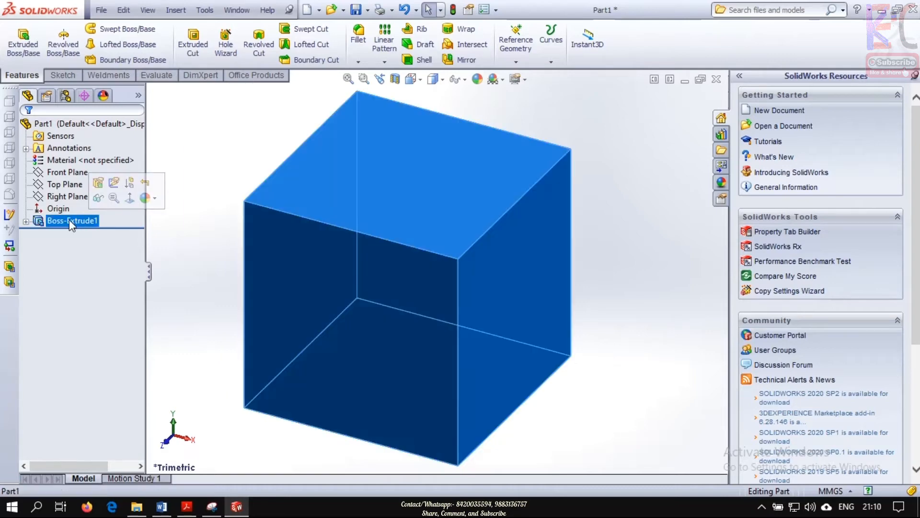
pyautogui.click(115, 184)
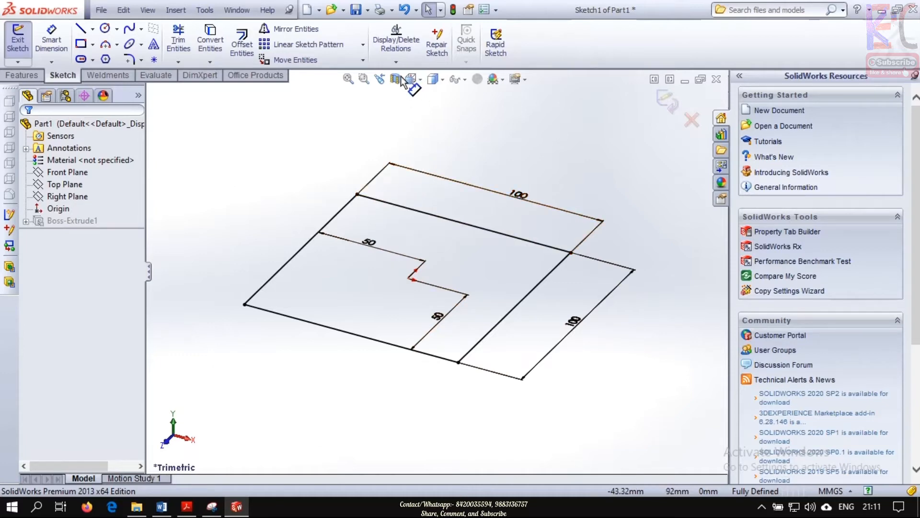
pyautogui.click(444, 80)
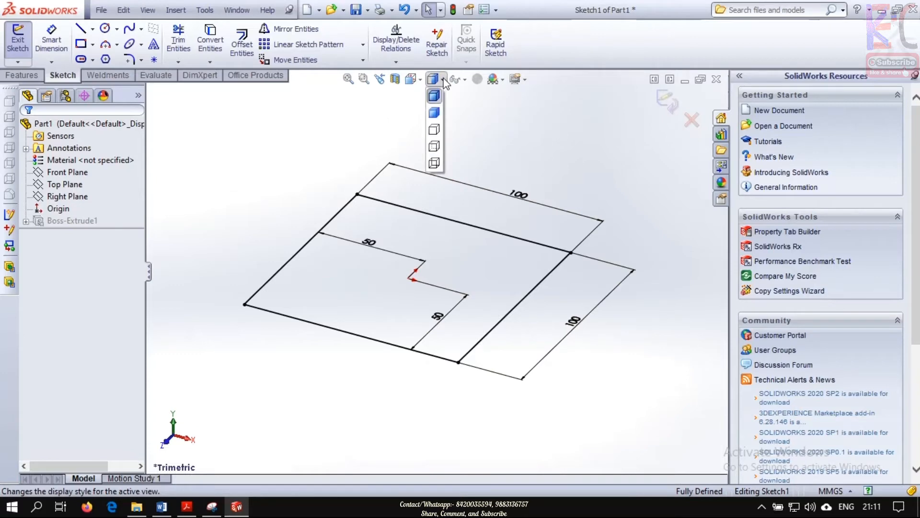
pyautogui.click(422, 83)
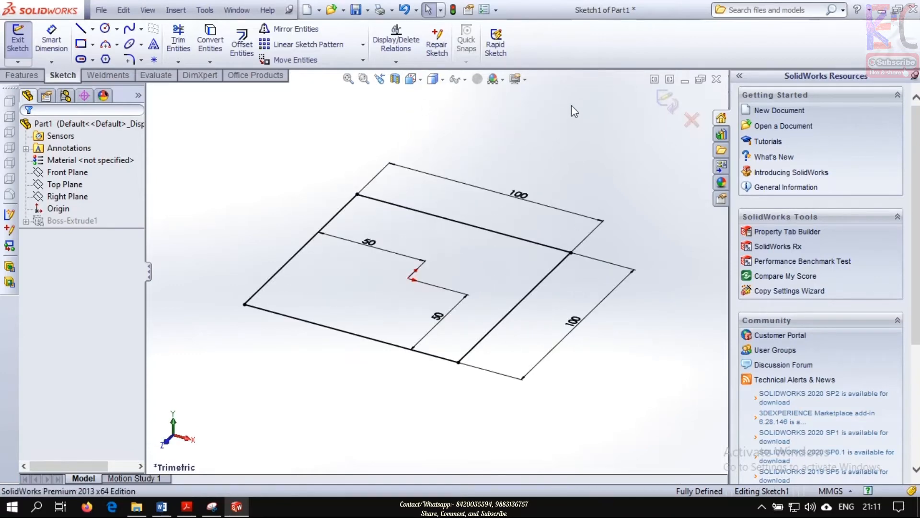
# Step: Examine the view orientation options and the View Selector cube around the sketch, switching the cube off and on again
pyautogui.press('space')
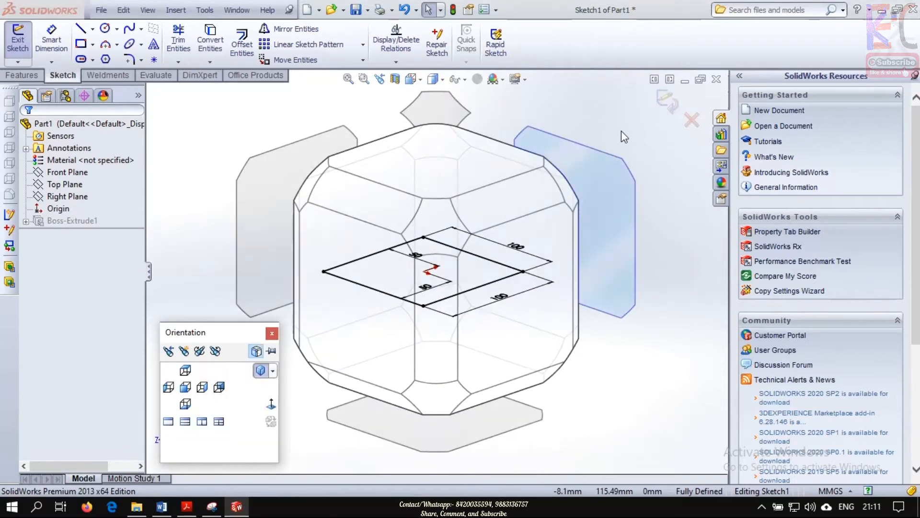
pyautogui.click(446, 223)
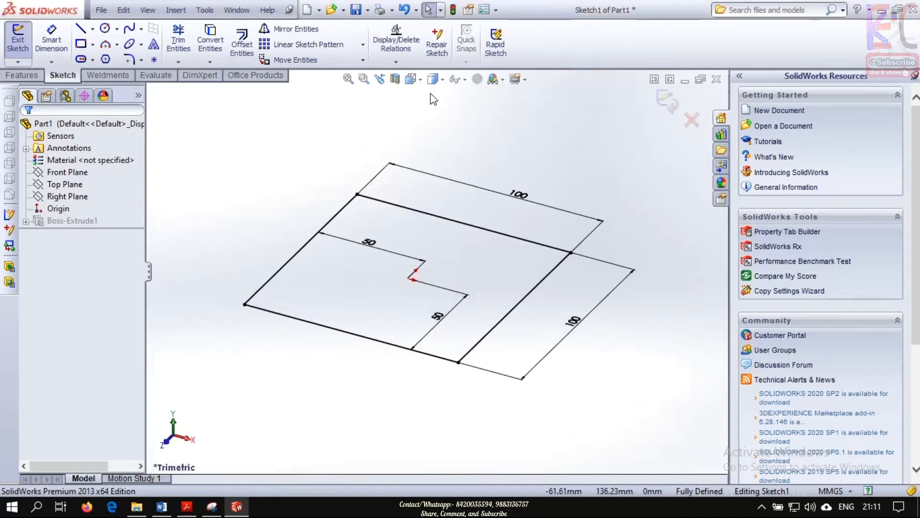
pyautogui.click(419, 83)
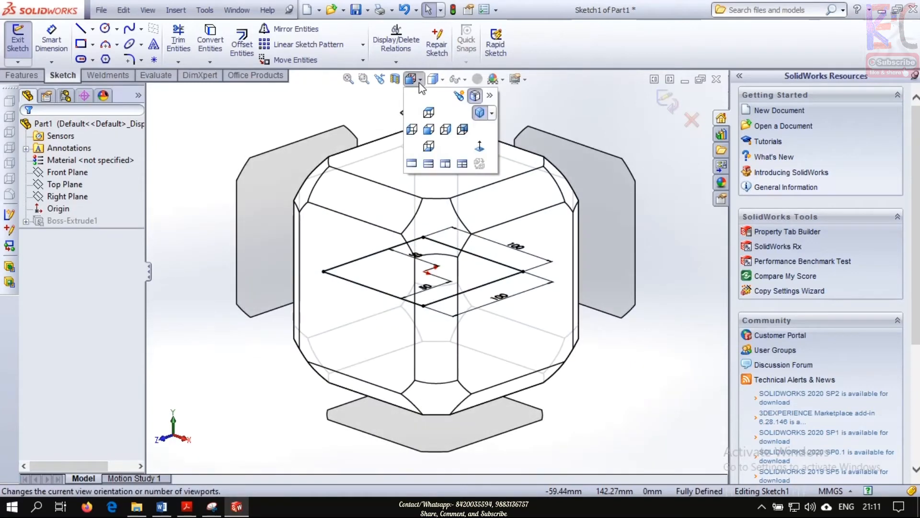
pyautogui.click(575, 89)
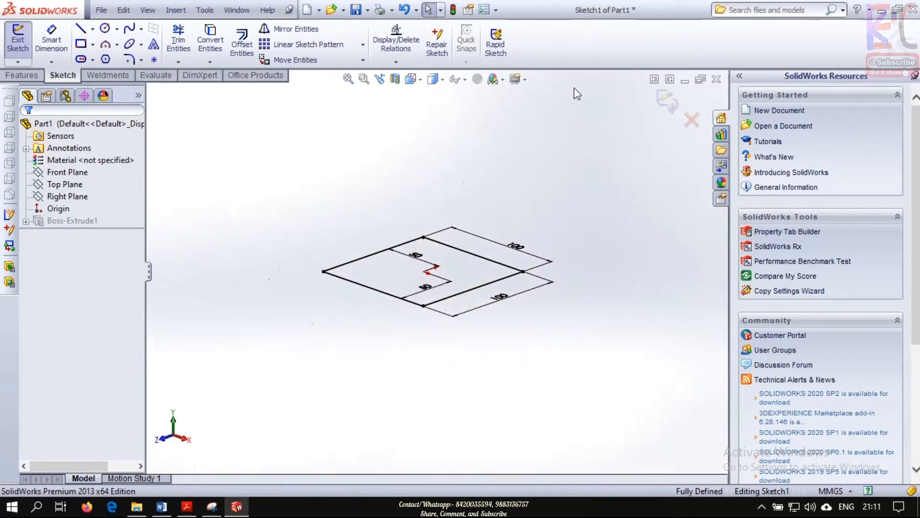
pyautogui.press('space')
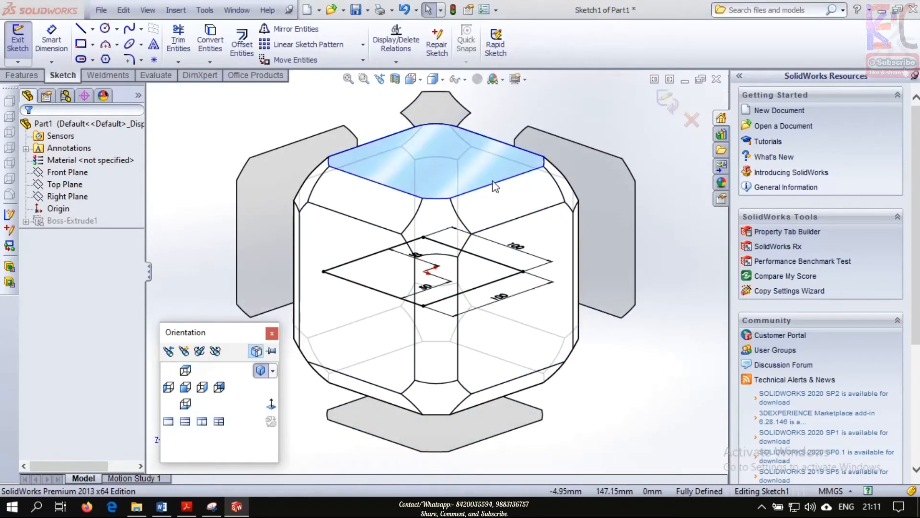
pyautogui.click(412, 79)
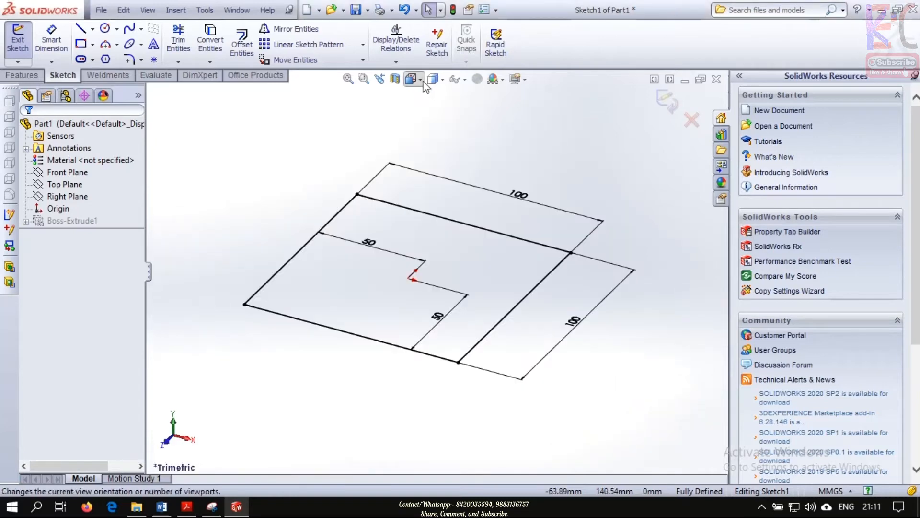
pyautogui.click(422, 80)
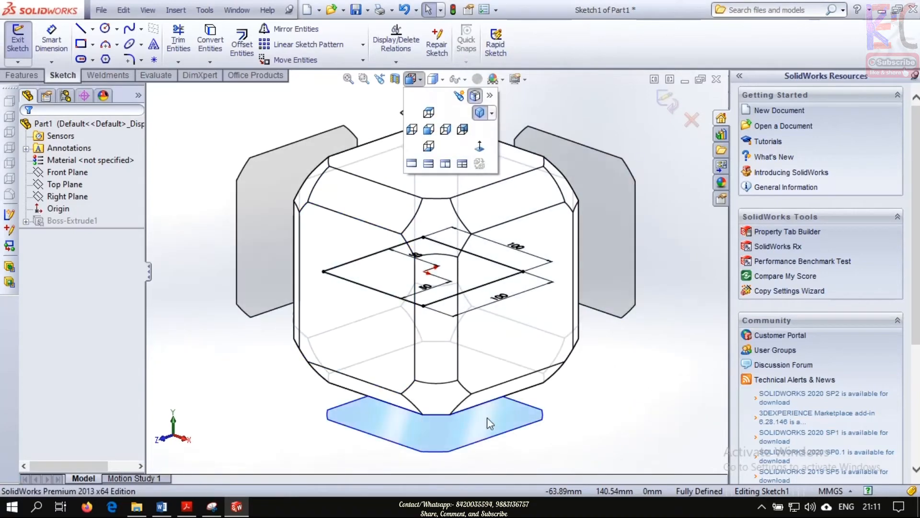
pyautogui.click(582, 98)
pyautogui.press('space')
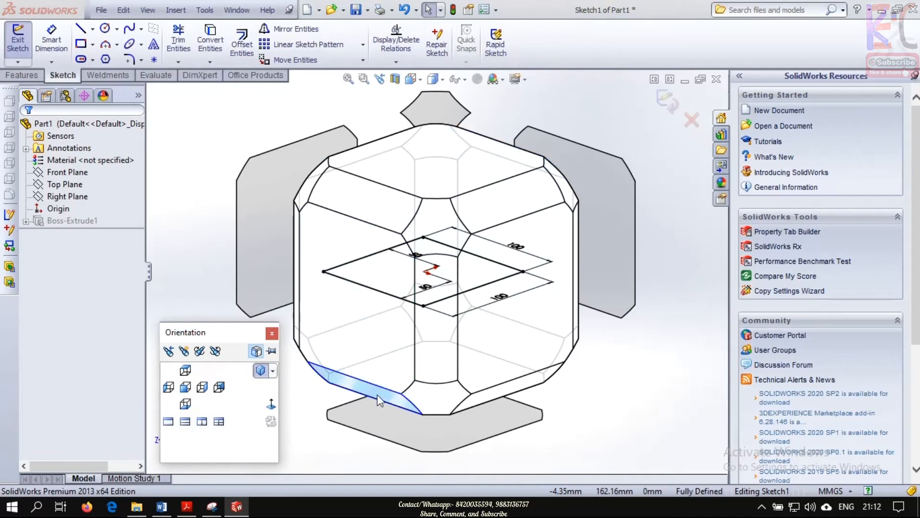
pyautogui.click(257, 351)
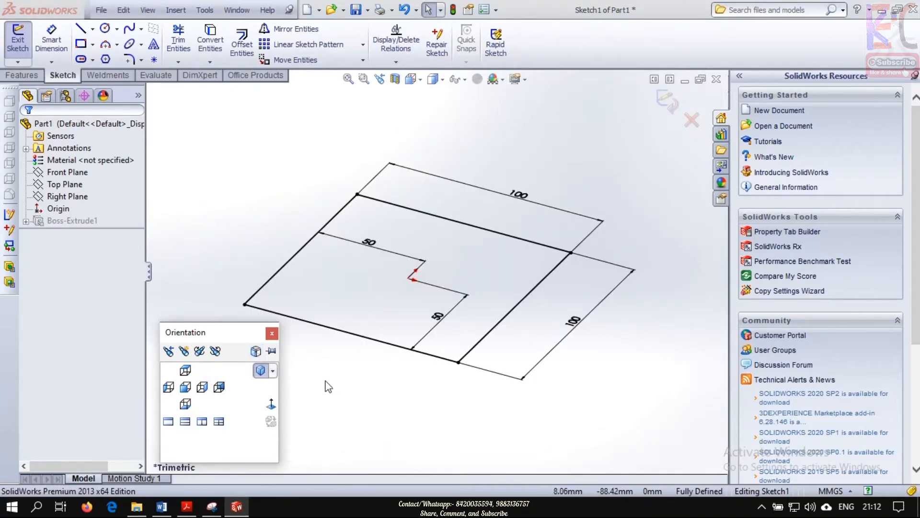
pyautogui.click(257, 351)
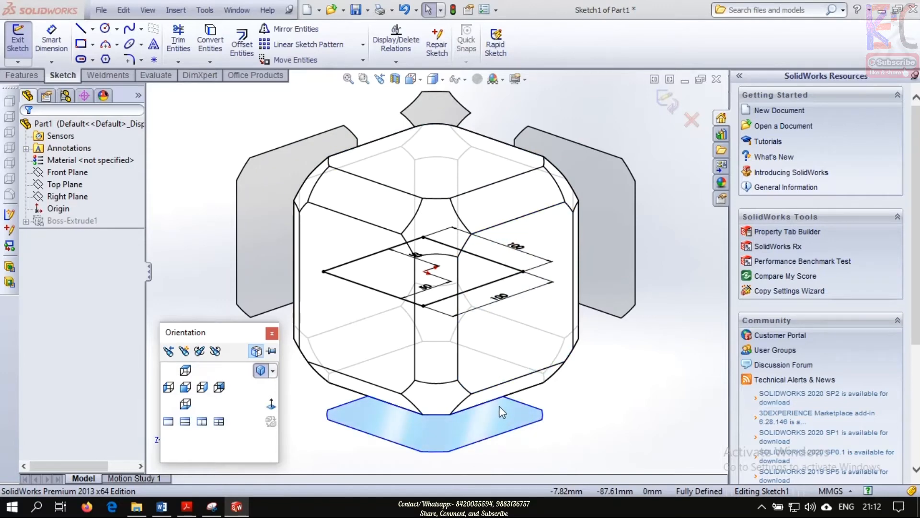
# Step: View the sketch from the back and from the left side using the View Selector cube
pyautogui.click(633, 229)
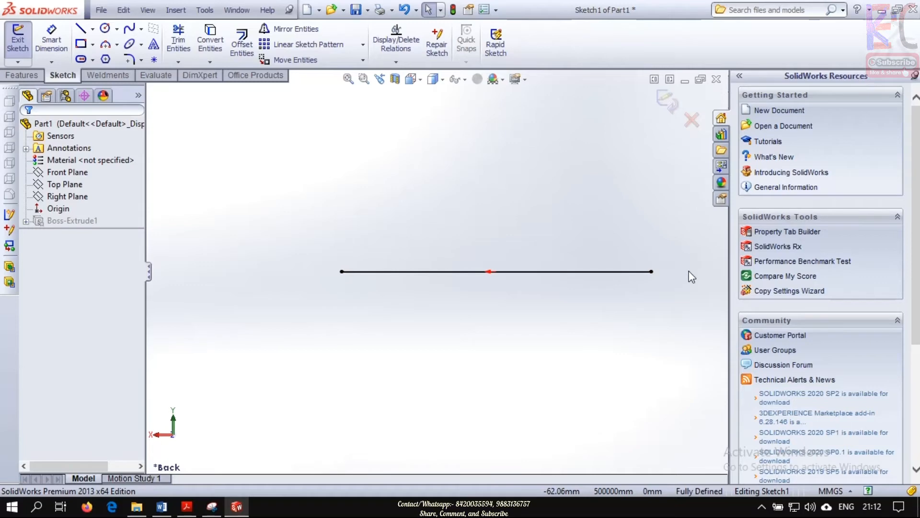
pyautogui.press('space')
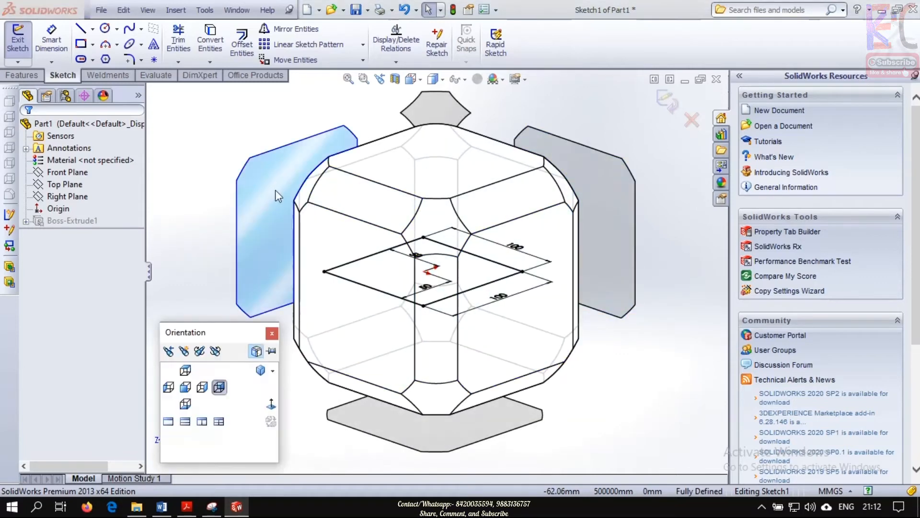
pyautogui.click(276, 192)
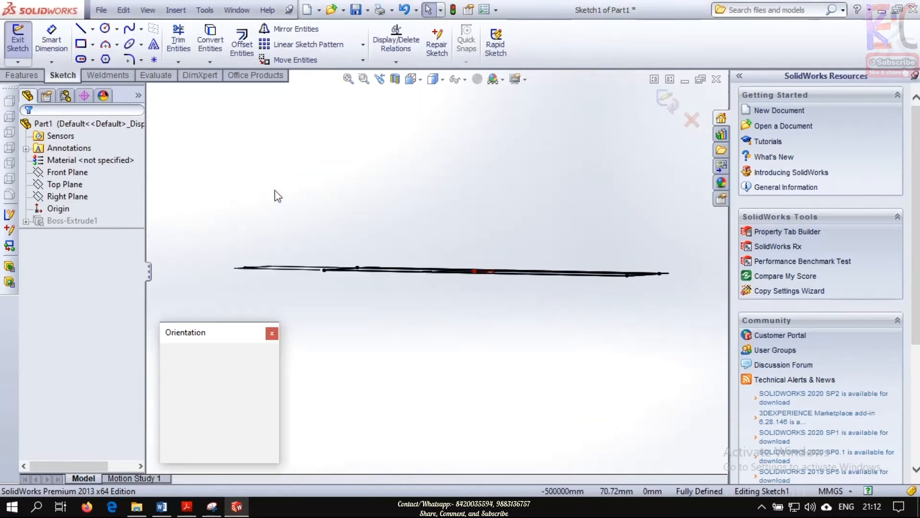
# Step: View the sketch from the bottom, isometric and corner directions using the View Selector cube, ending with the top view
pyautogui.press('space')
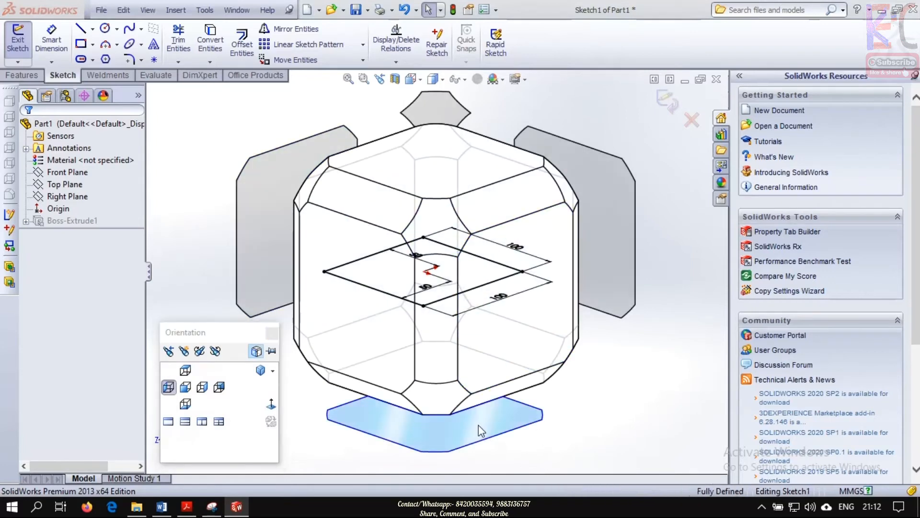
pyautogui.click(479, 425)
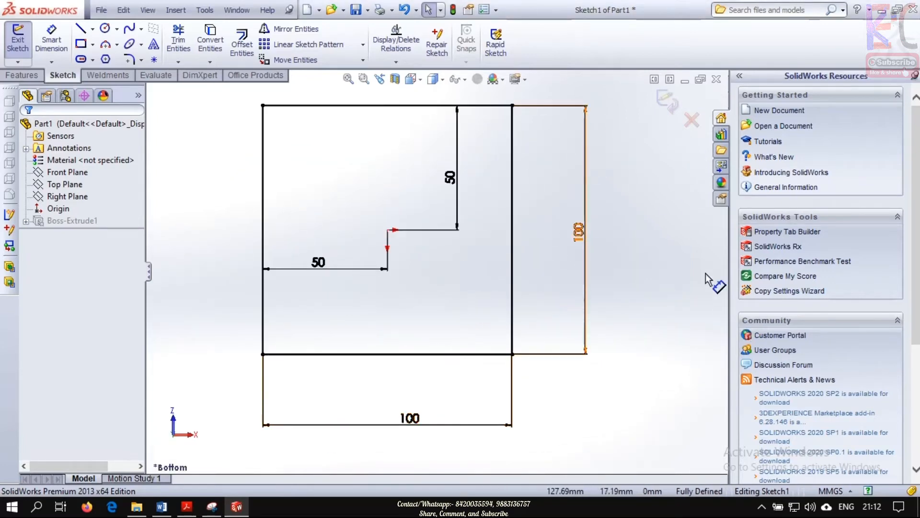
pyautogui.press('space')
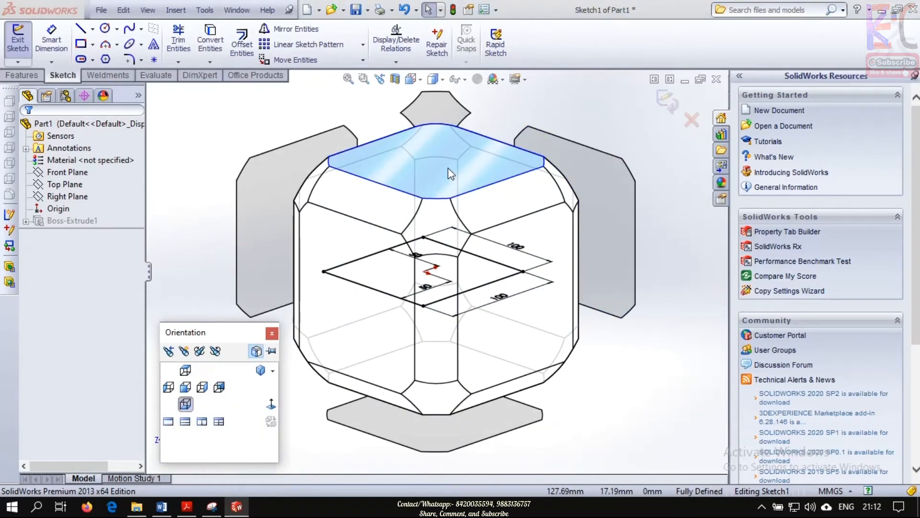
pyautogui.click(441, 228)
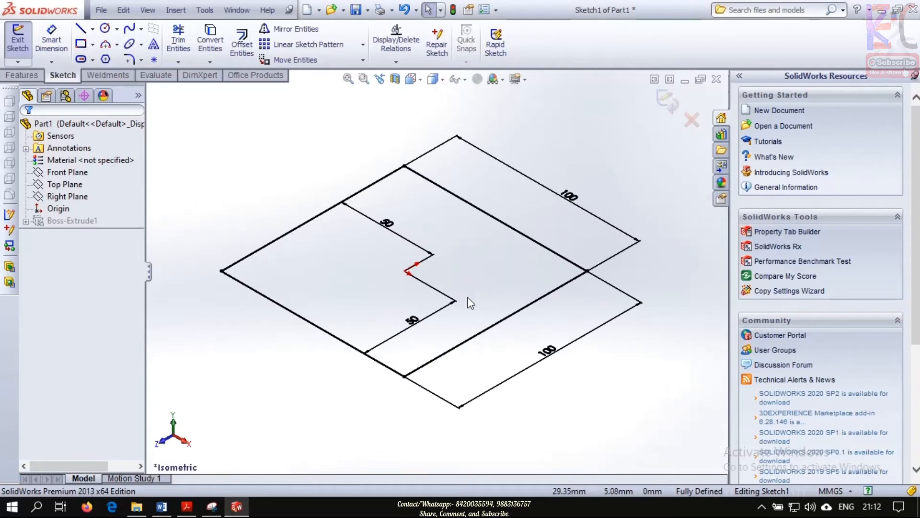
pyautogui.press('space')
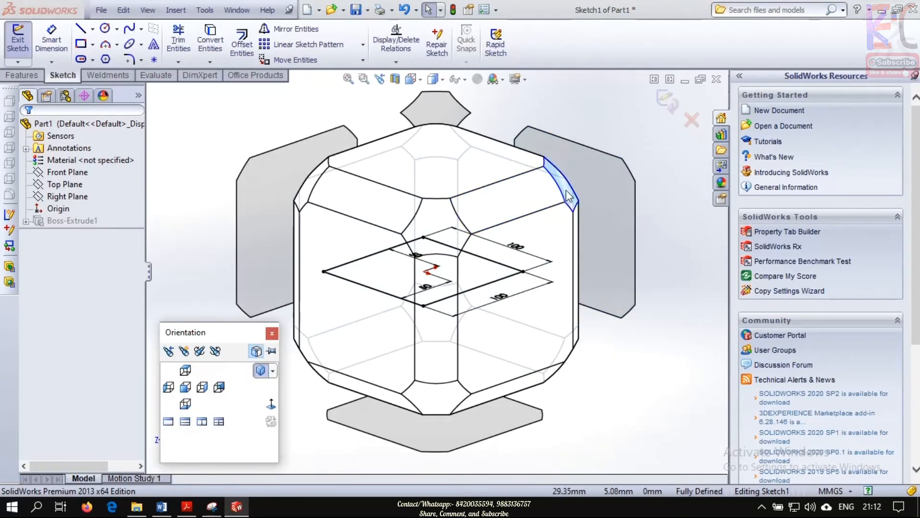
pyautogui.click(569, 206)
pyautogui.press('space')
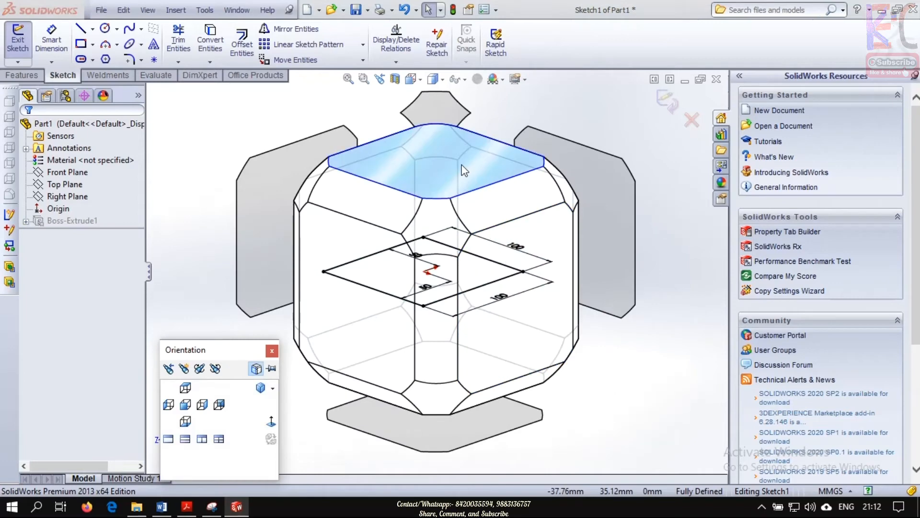
pyautogui.click(464, 170)
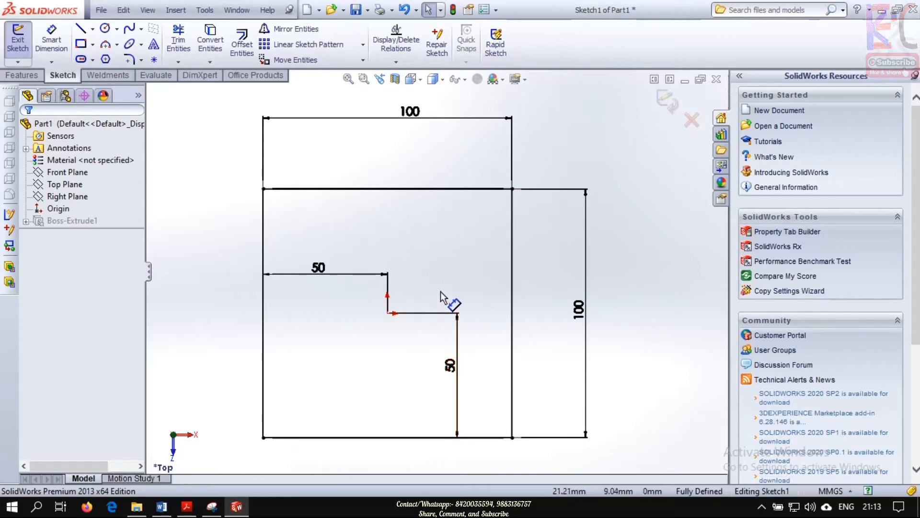
# Step: Try a circle with a radius of about 38 mm centred on the origin, and undo it
pyautogui.click(106, 30)
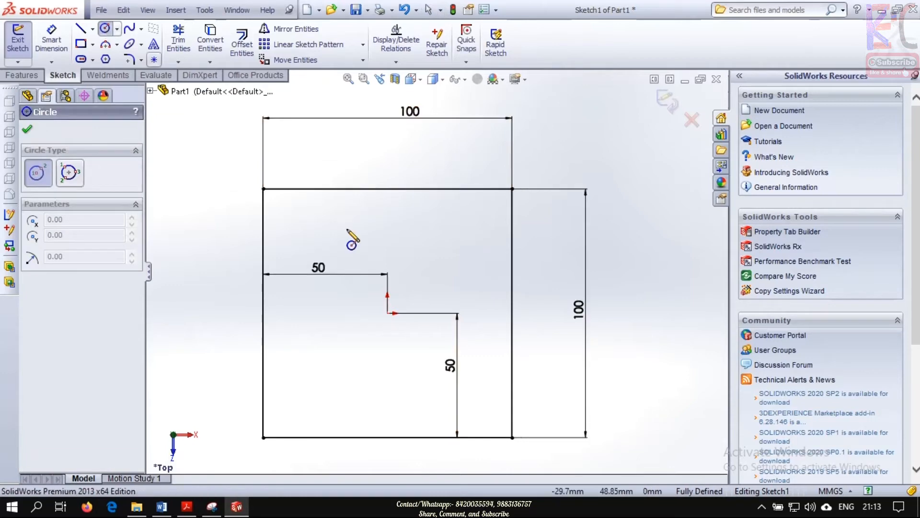
pyautogui.click(388, 313)
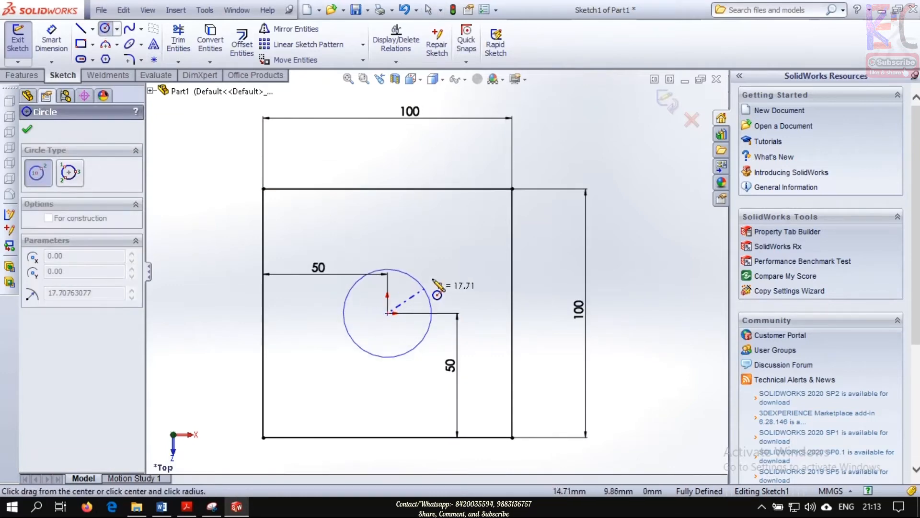
pyautogui.click(459, 262)
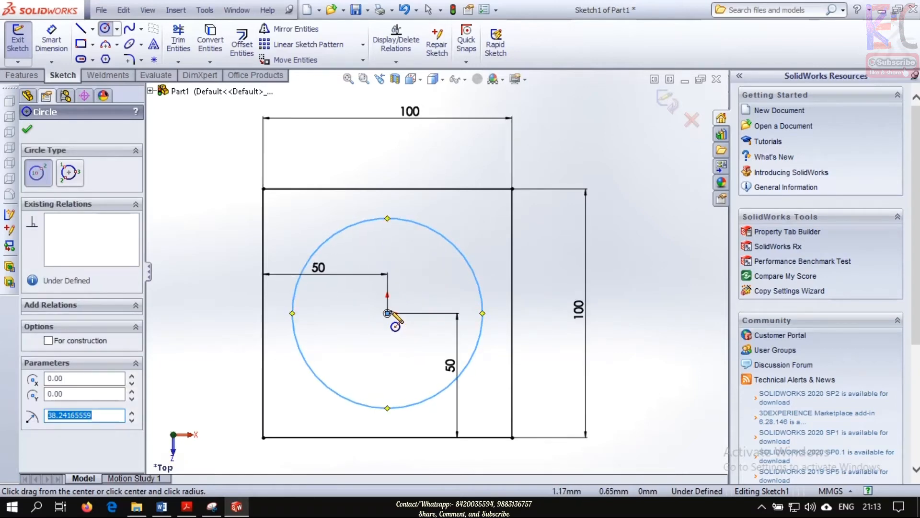
pyautogui.hotkey('ctrl', 'z')
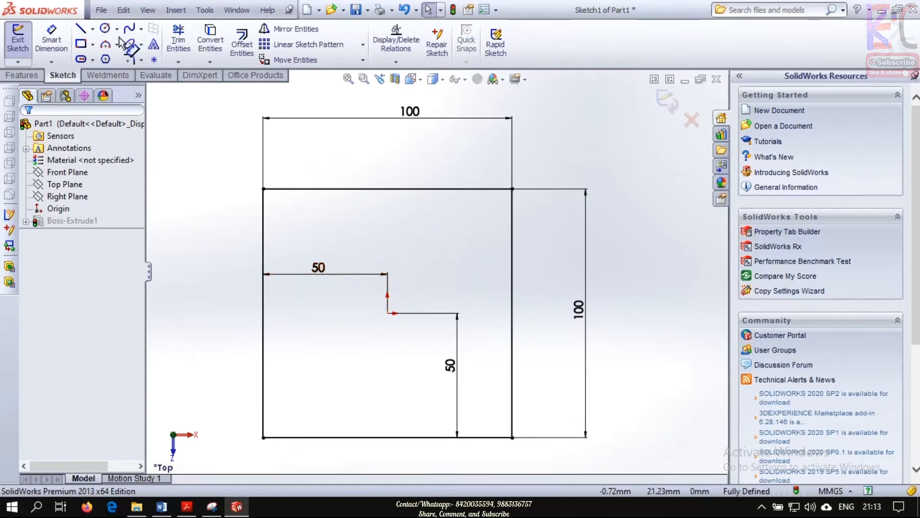
pyautogui.click(116, 29)
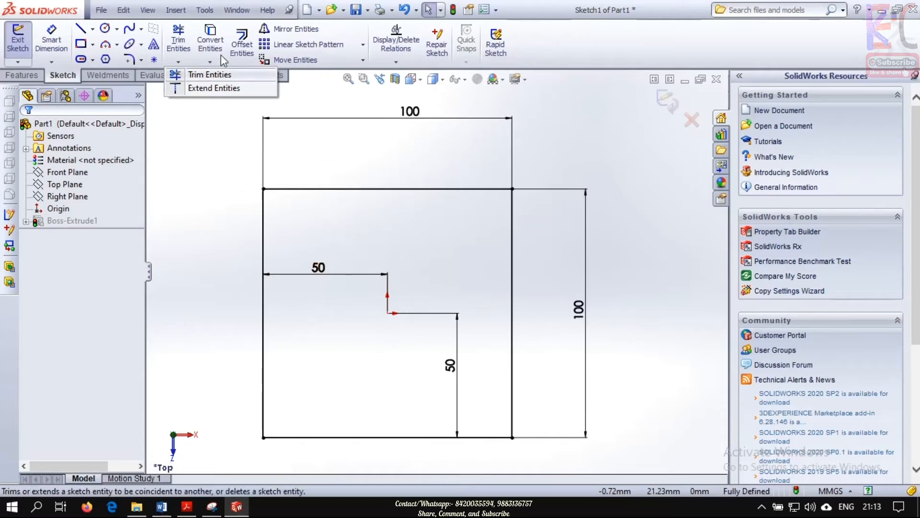
pyautogui.click(117, 29)
pyautogui.click(117, 29)
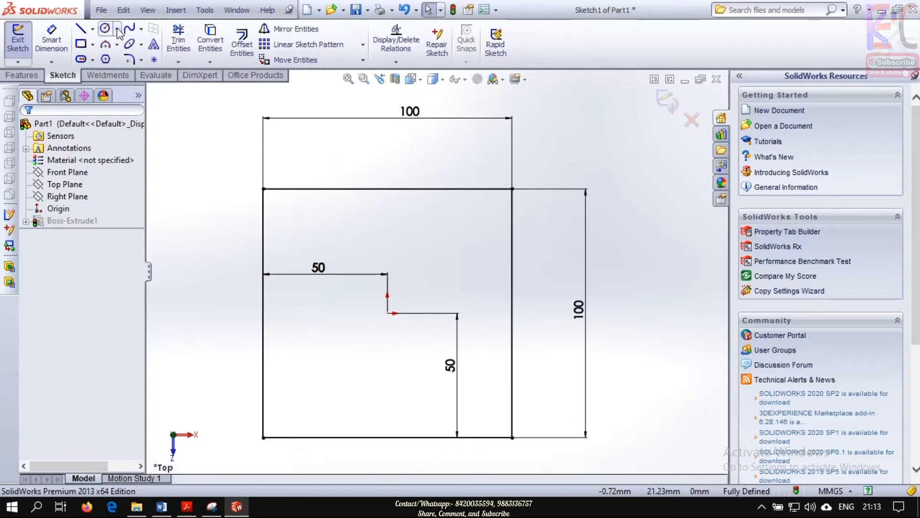
pyautogui.click(116, 29)
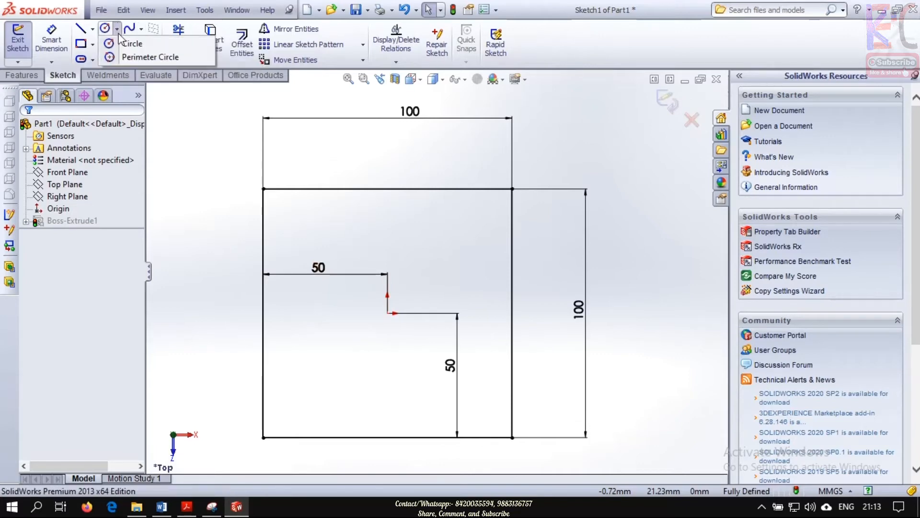
pyautogui.click(132, 43)
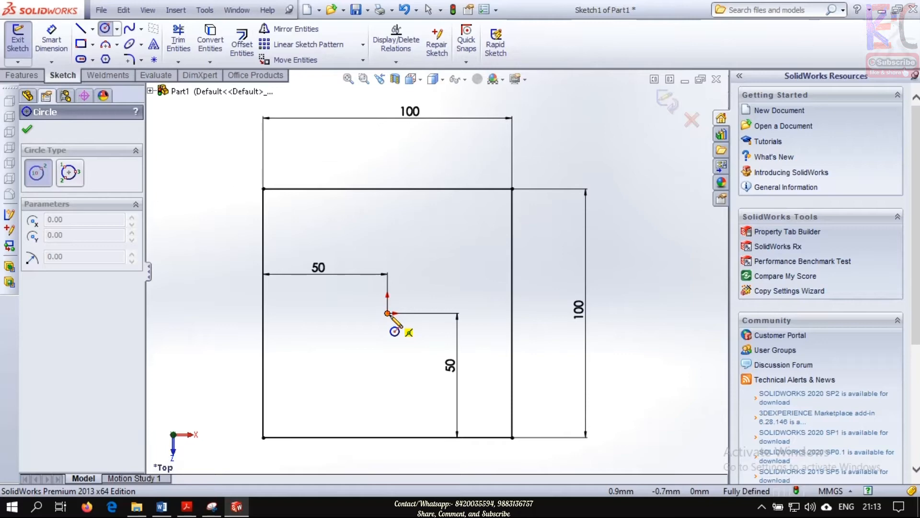
pyautogui.click(388, 314)
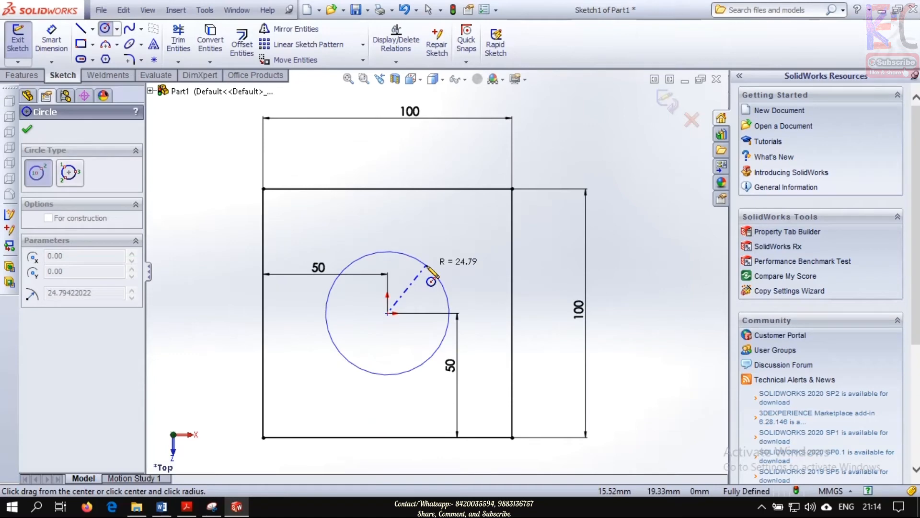
pyautogui.press('Escape')
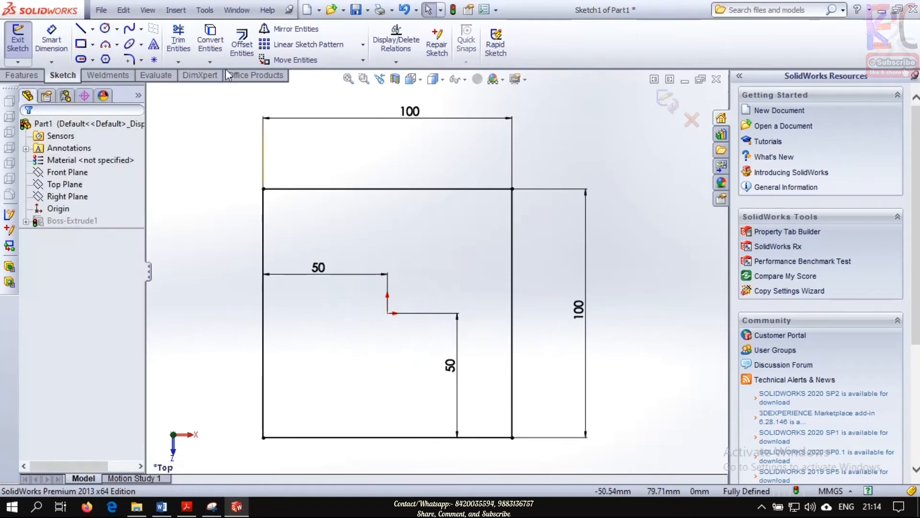
# Step: Sketch a centre-point circle with a radius of about 29 mm centred on the origin, inside the square
pyautogui.click(106, 30)
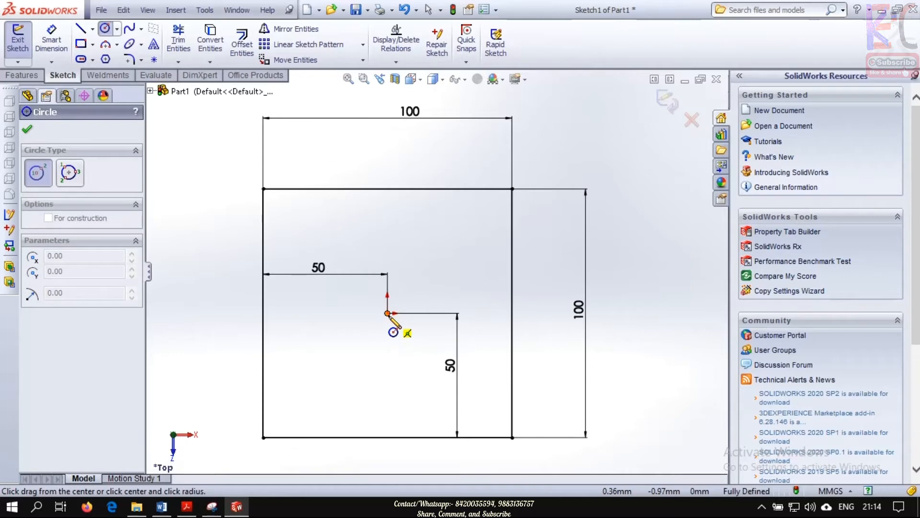
pyautogui.click(388, 313)
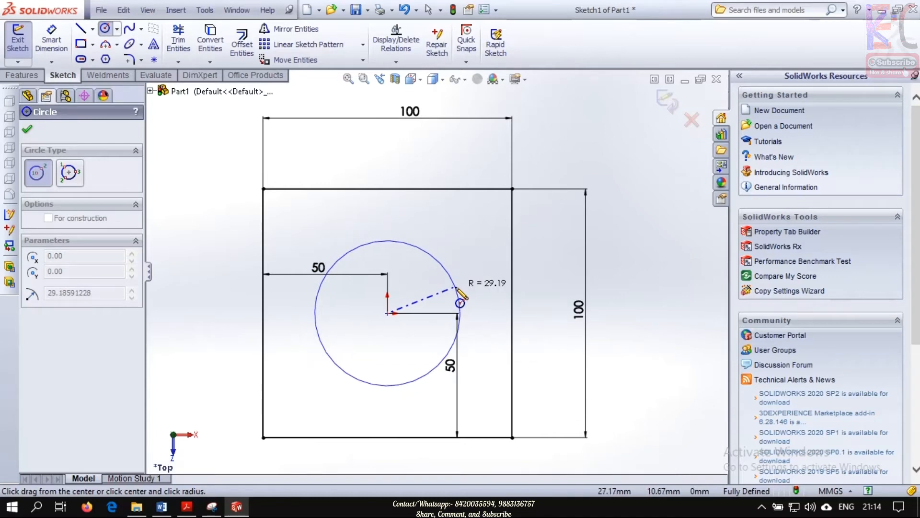
pyautogui.click(460, 302)
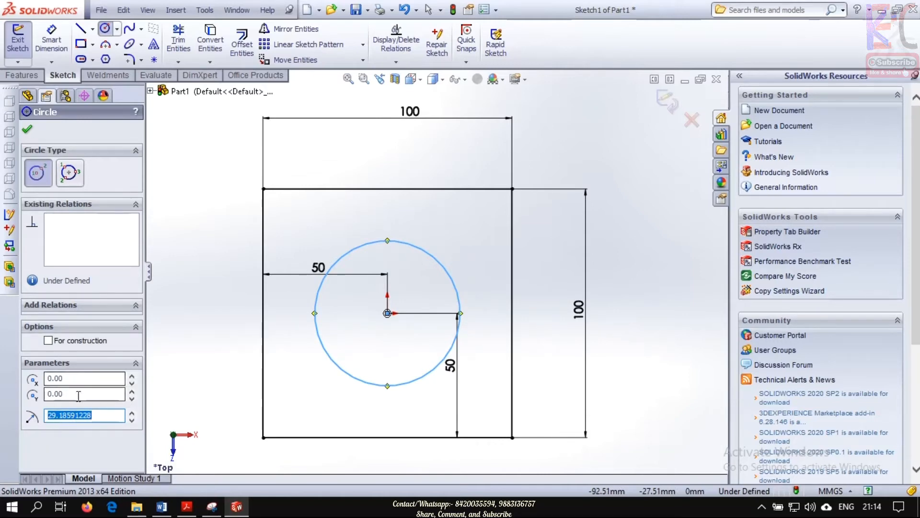
# Step: Try to set the X coordinate of the circle's centre to 1
pyautogui.click(76, 379)
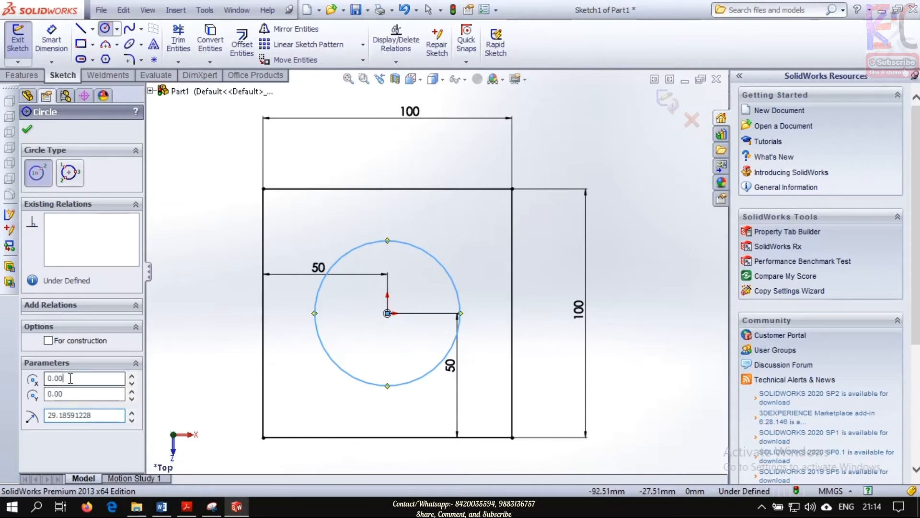
pyautogui.write('1')
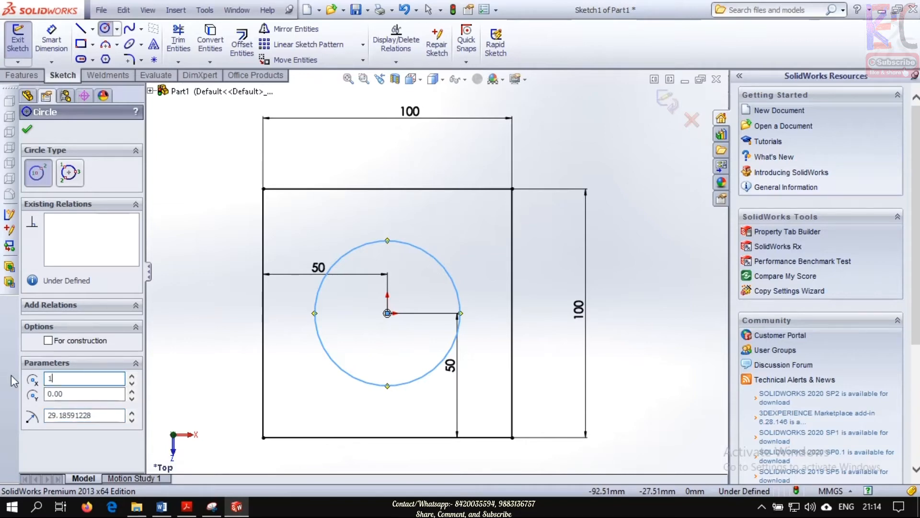
pyautogui.click(98, 416)
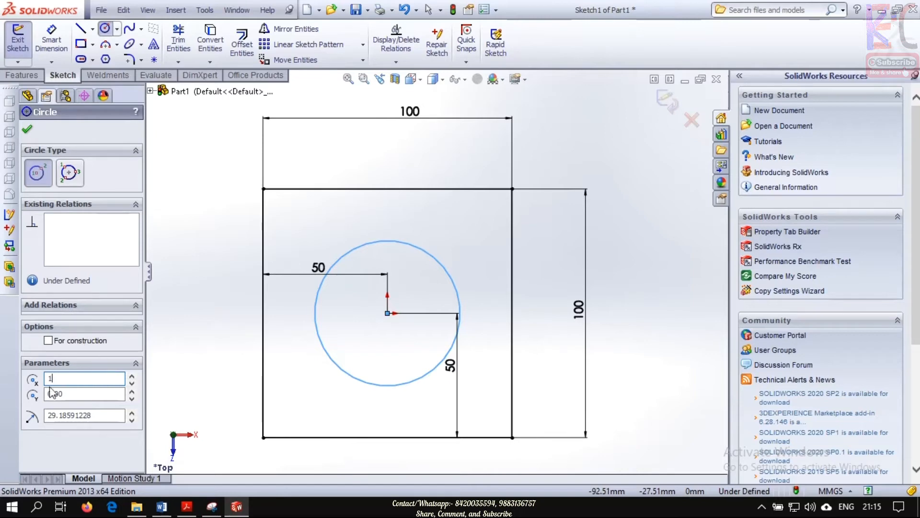
pyautogui.press('Tab')
pyautogui.press('Tab')
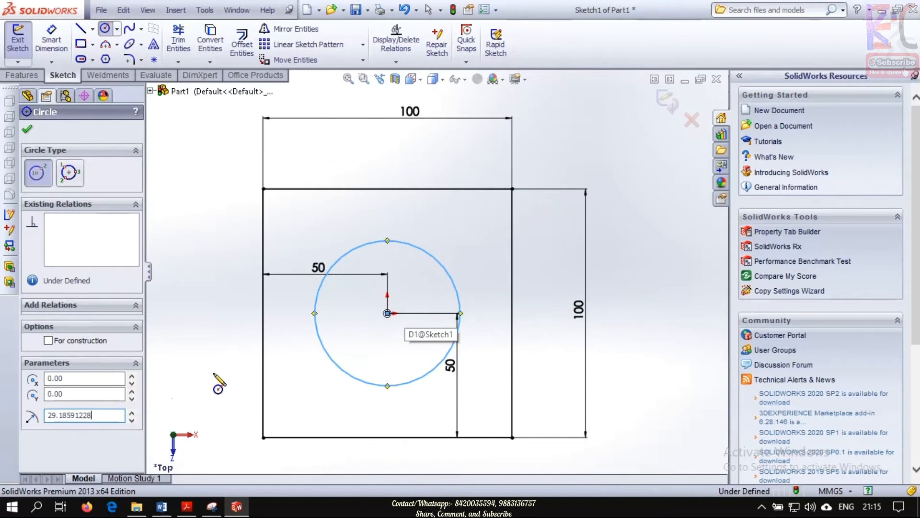
# Step: Set the circle's radius to 30 mm, finish the Circle command and deselect the circle
pyautogui.moveTo(103, 416); pyautogui.dragTo(2, 418)
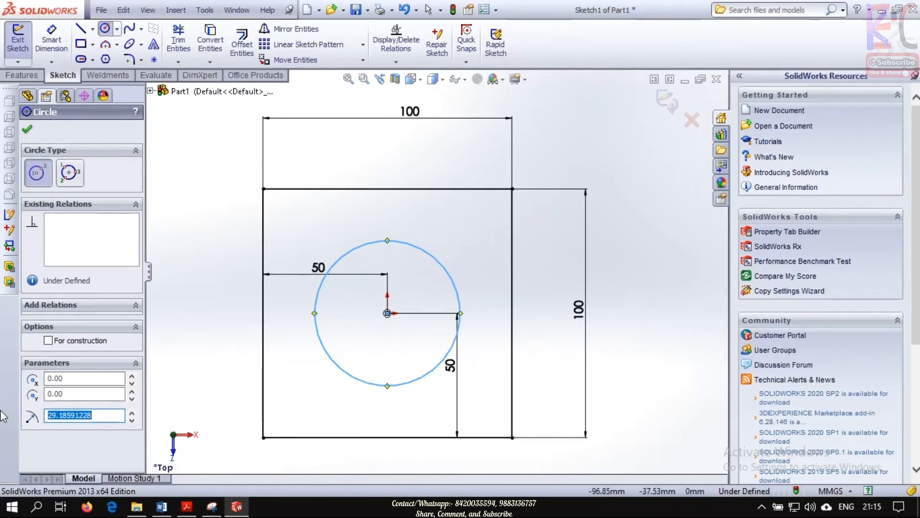
pyautogui.write('30')
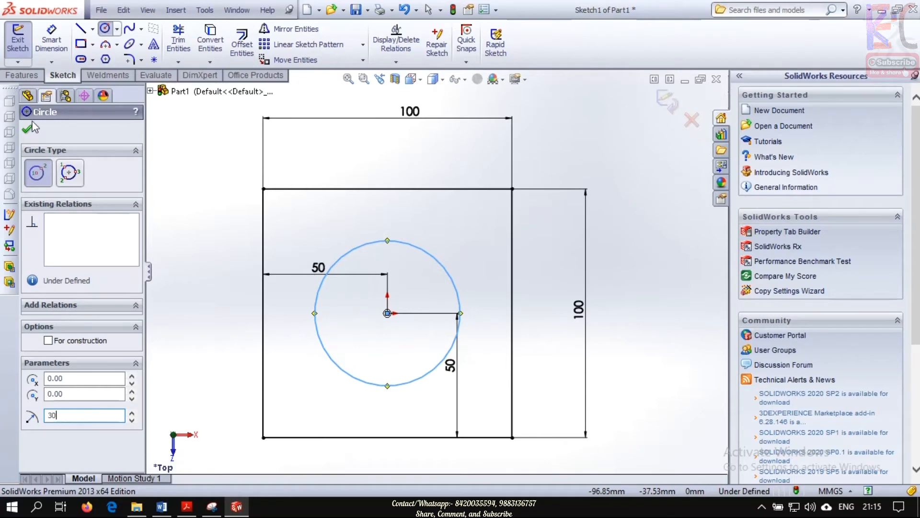
pyautogui.click(29, 132)
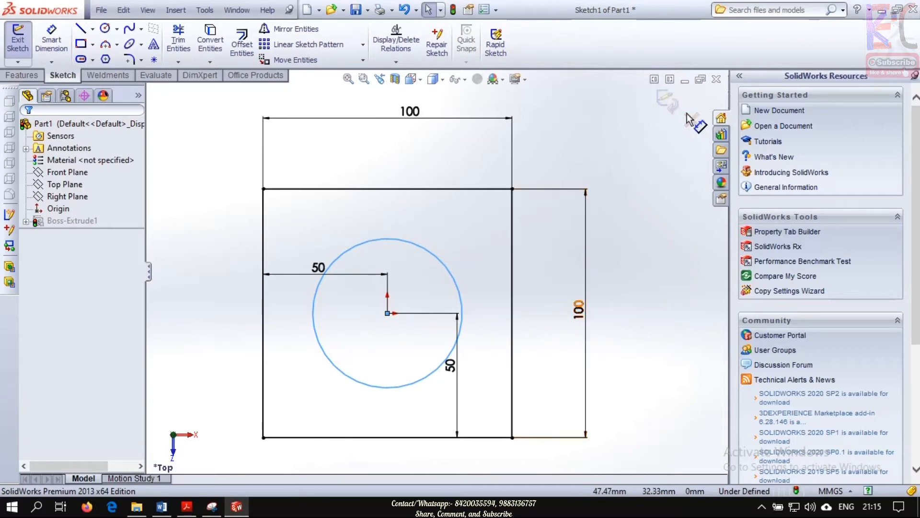
pyautogui.click(672, 96)
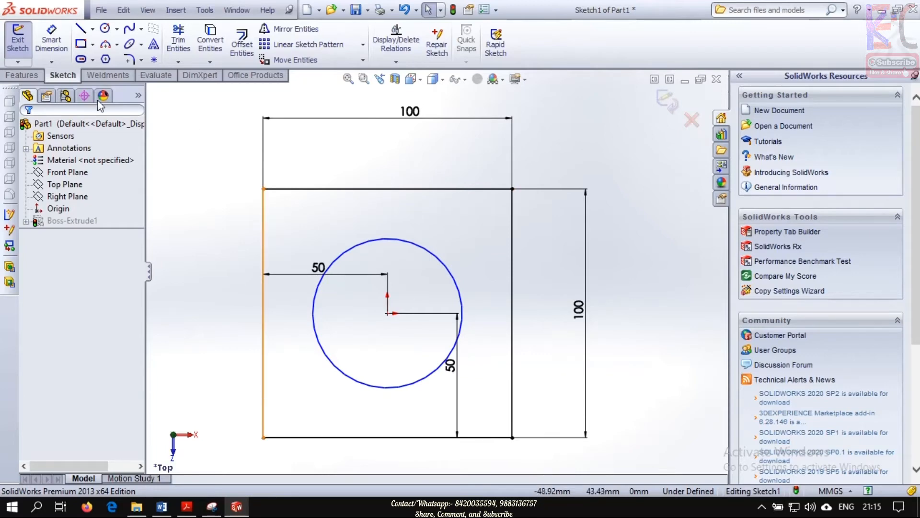
# Step: Try to dimension the circle's diameter with Smart Dimension, placing it at the square's right edge
pyautogui.click(51, 42)
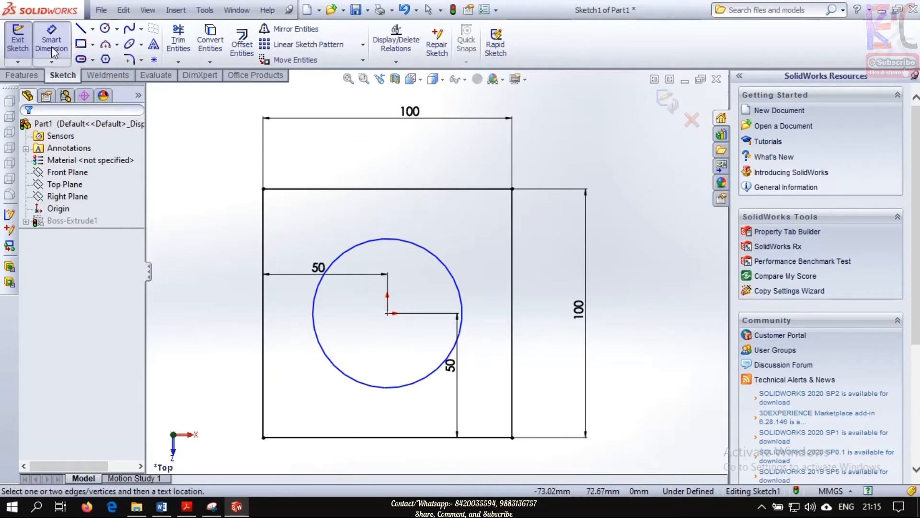
pyautogui.click(463, 318)
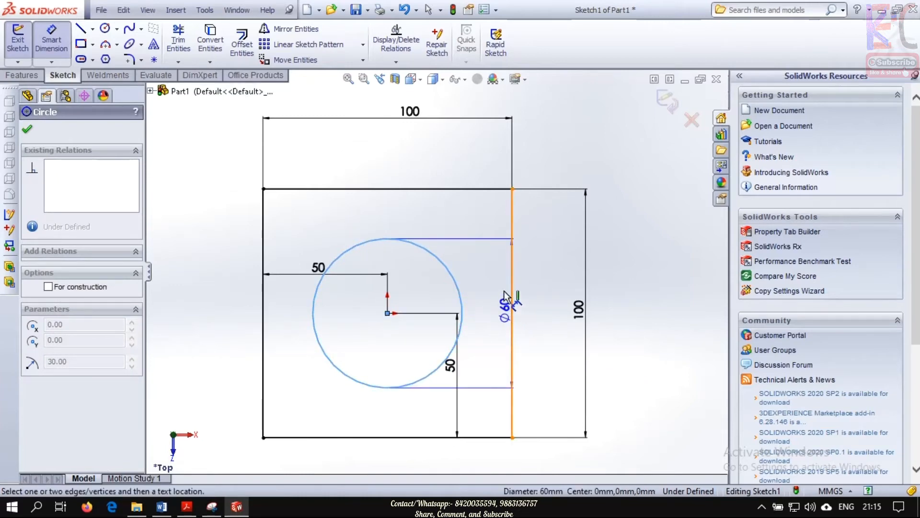
pyautogui.click(505, 290)
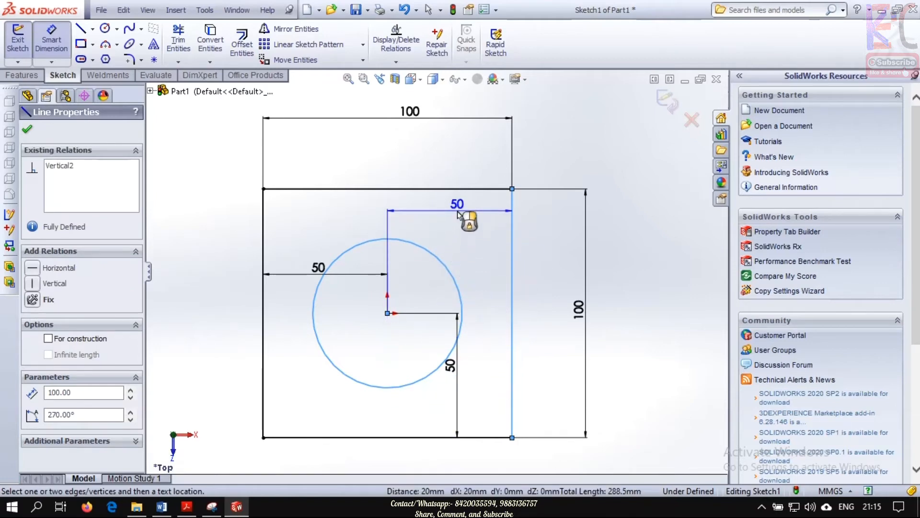
pyautogui.click(465, 211)
pyautogui.click(537, 270)
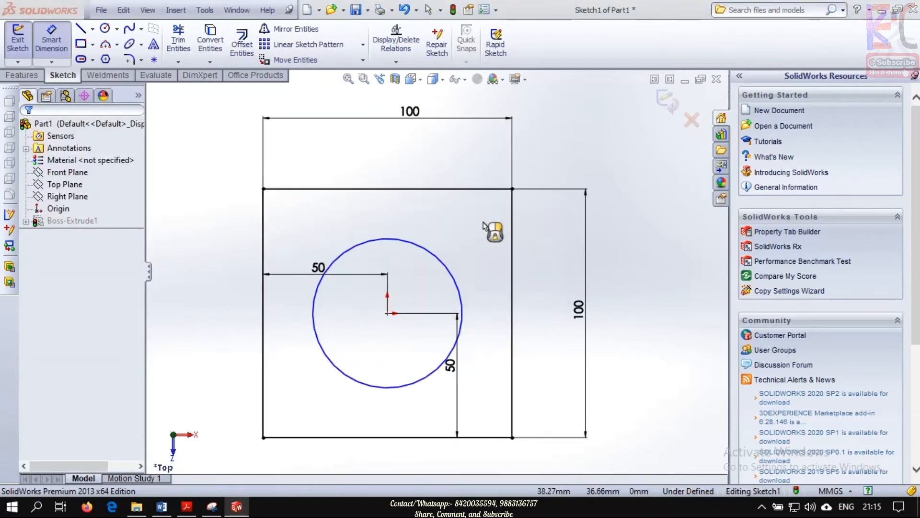
pyautogui.click(437, 373)
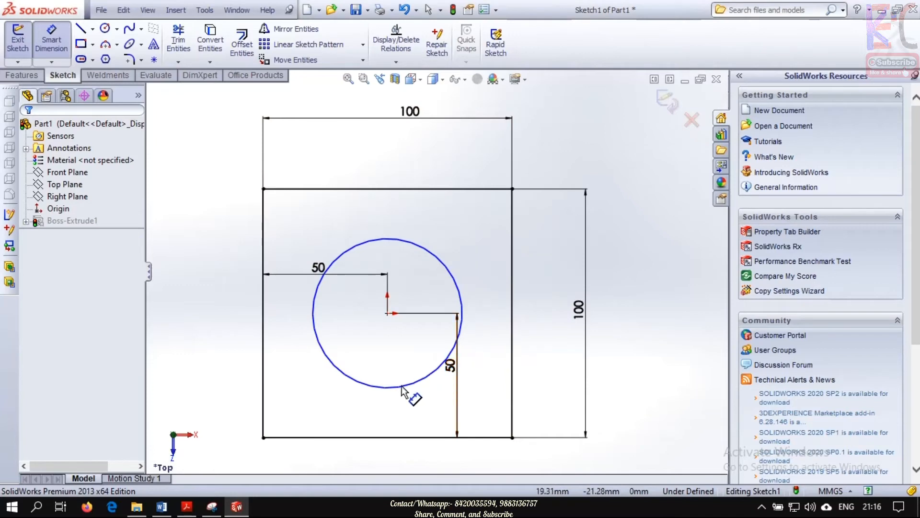
pyautogui.click(401, 386)
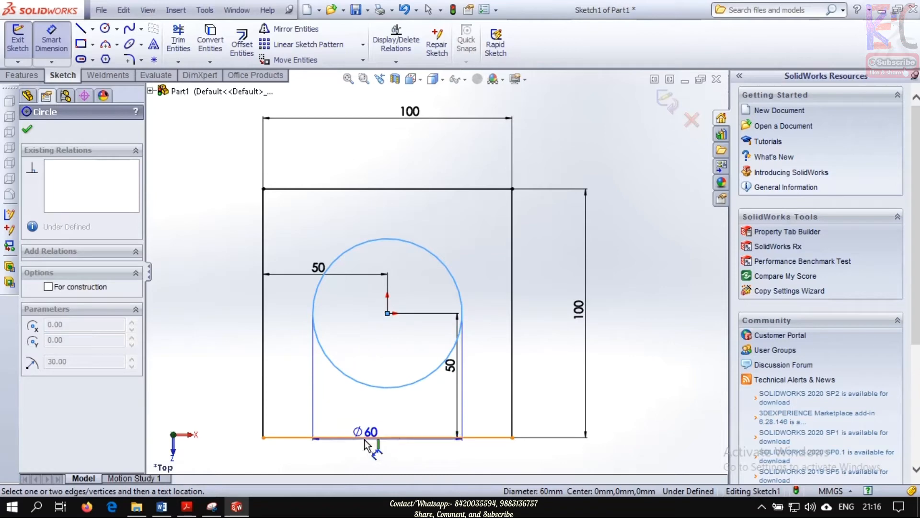
pyautogui.click(412, 435)
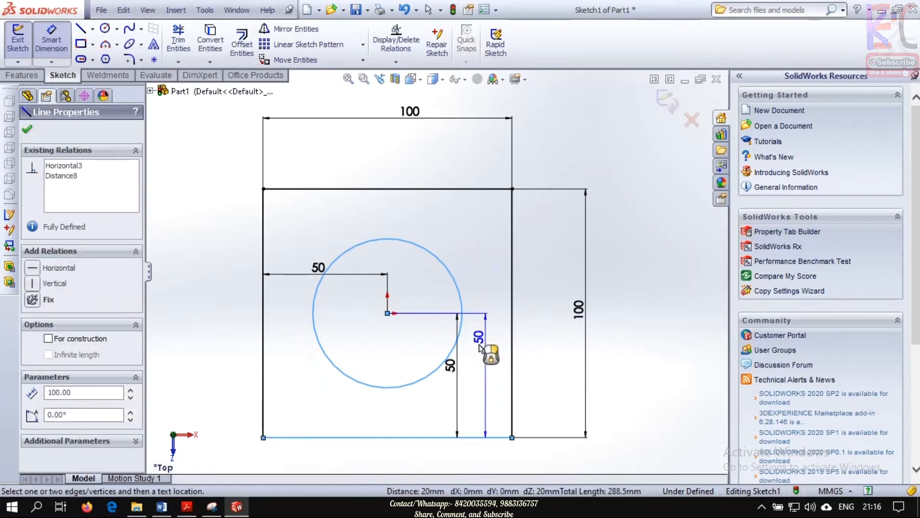
pyautogui.press('Escape')
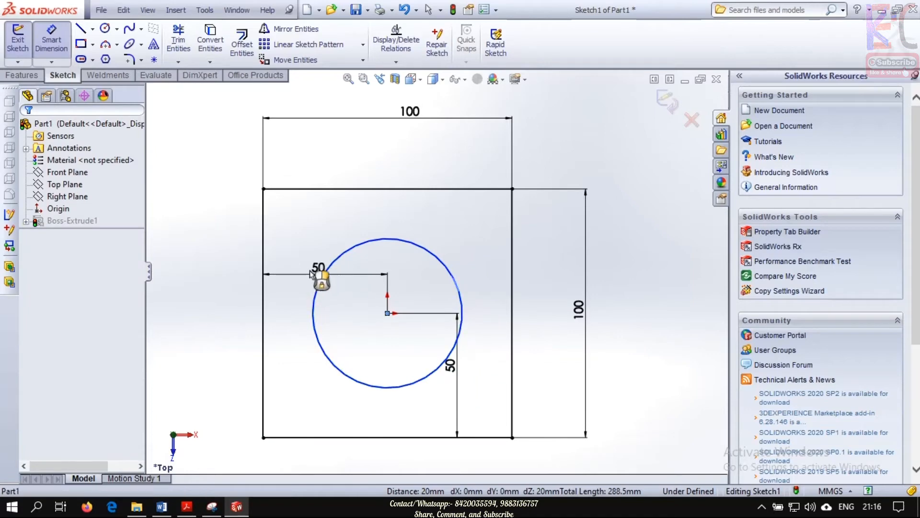
# Step: Dimension the circle's diameter at 60 mm, placing it between the circle and the square's right edge, and exit the sketch
pyautogui.click(435, 260)
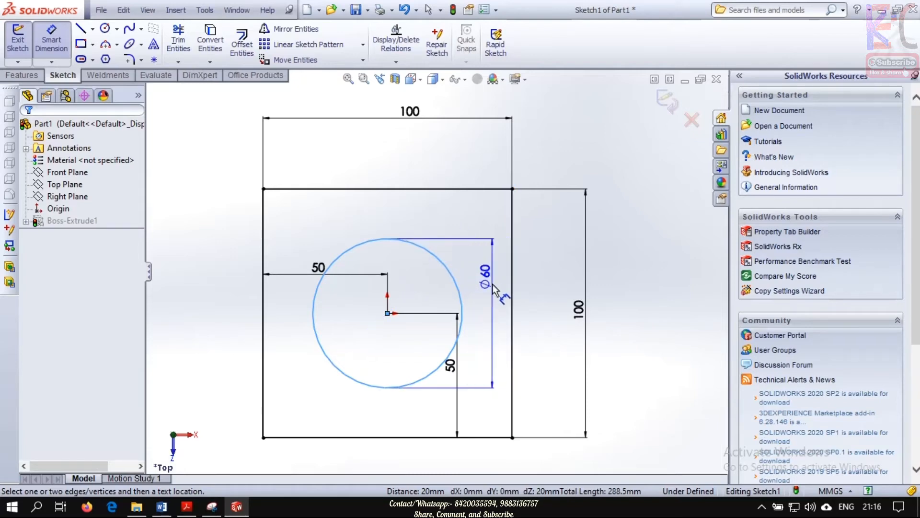
pyautogui.click(493, 286)
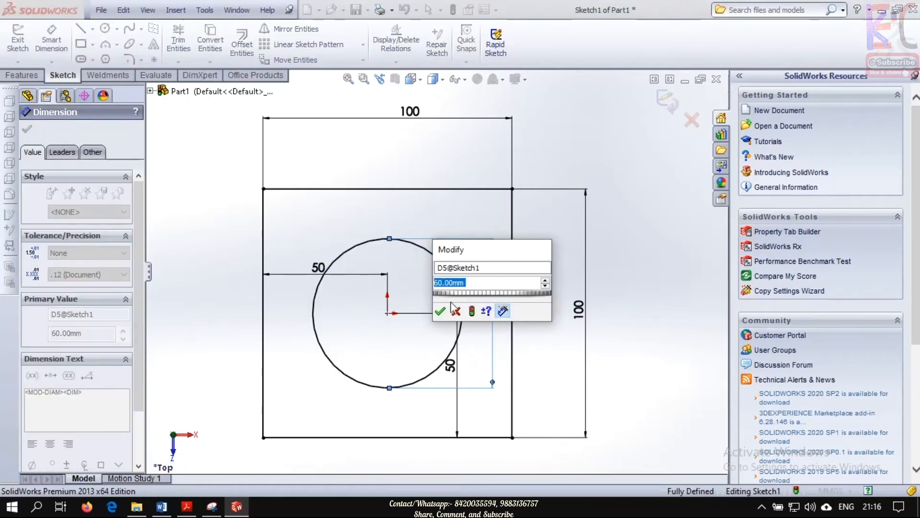
pyautogui.click(445, 311)
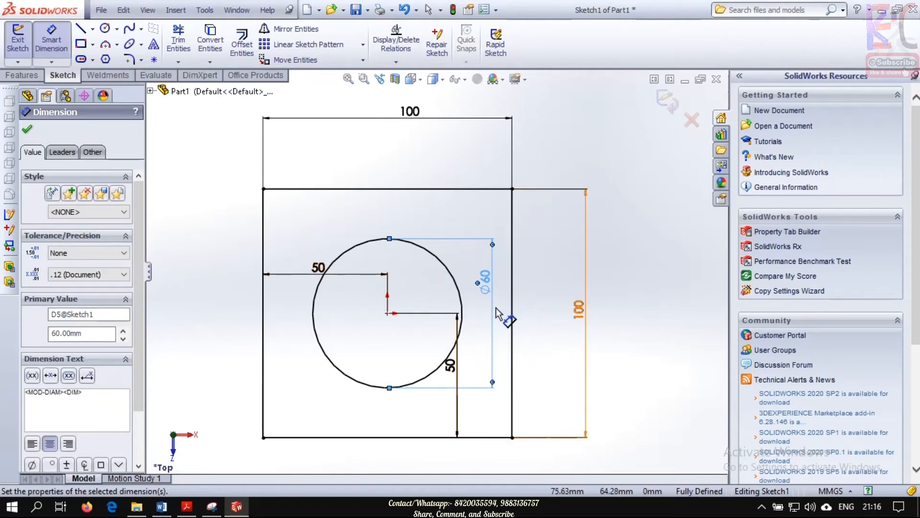
pyautogui.click(458, 278)
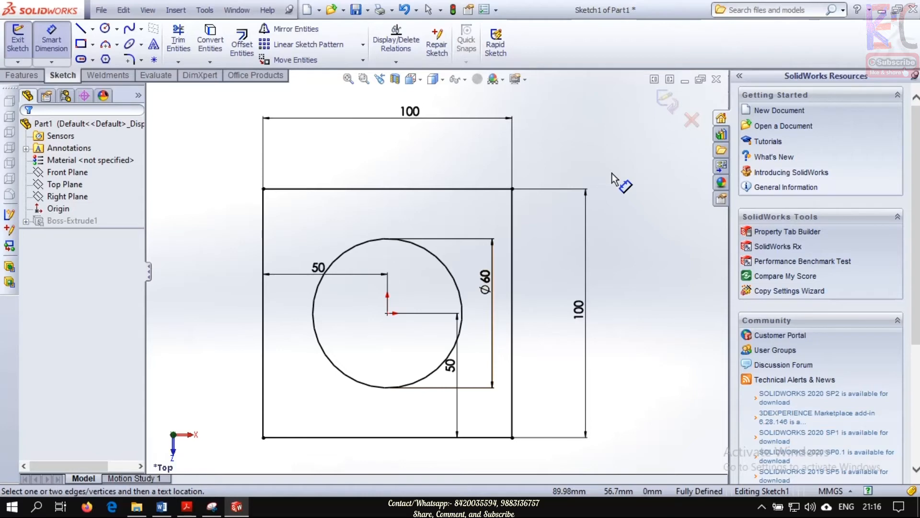
pyautogui.click(670, 108)
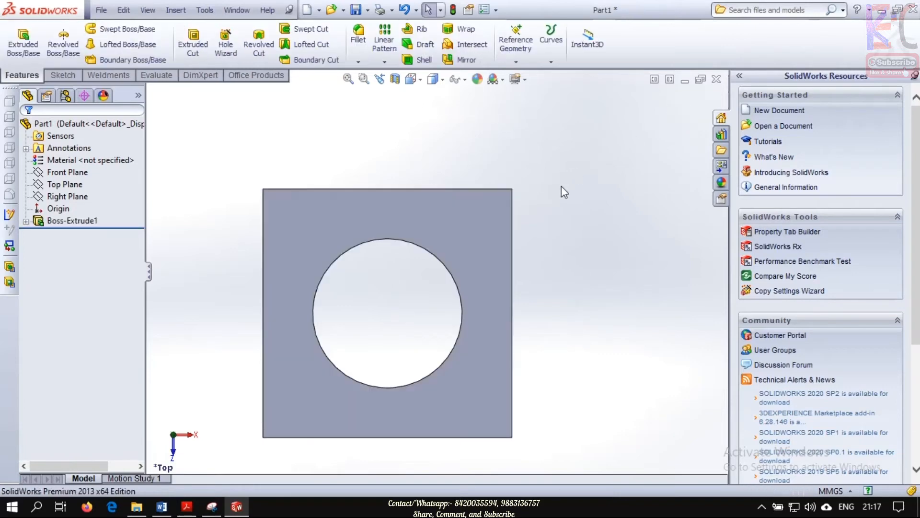
# Step: Examine the circular hole through the cube from several angles, ending in the isometric view
pyautogui.moveTo(563, 191); pyautogui.dragTo(525, 221, button='middle')
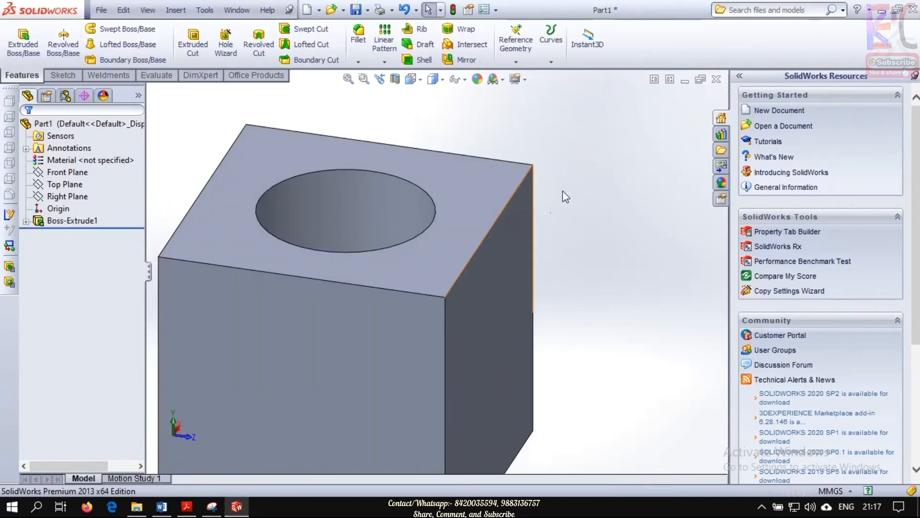
pyautogui.moveTo(525, 312)
pyautogui.mouseDown(button='middle')
pyautogui.moveTo(549, 311)
pyautogui.moveTo(525, 313)
pyautogui.mouseUp(button='middle')
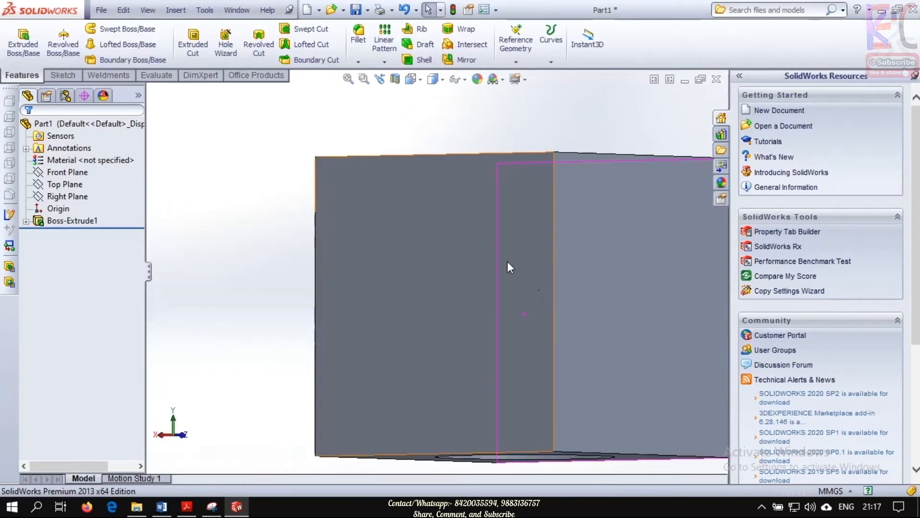
pyautogui.scroll(-1, 579, 212)
pyautogui.moveTo(579, 212); pyautogui.dragTo(509, 308, button='middle')
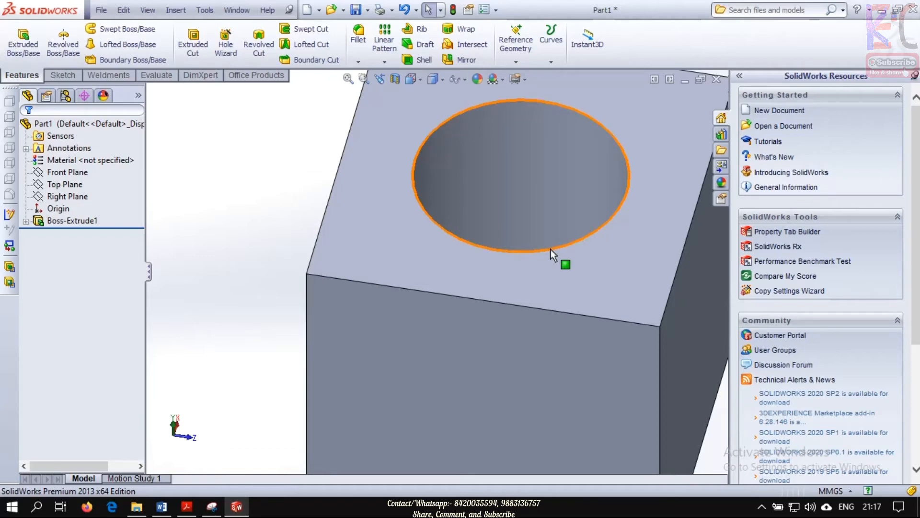
pyautogui.press('f')
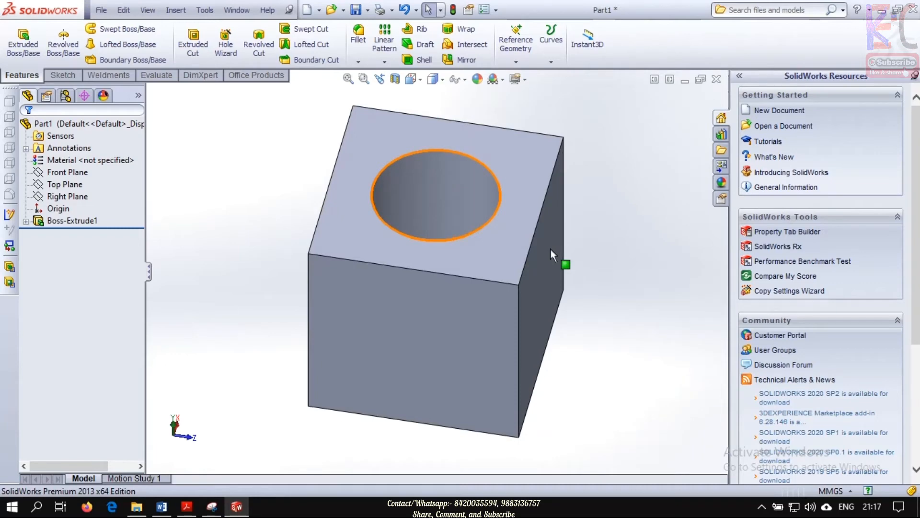
pyautogui.press('space')
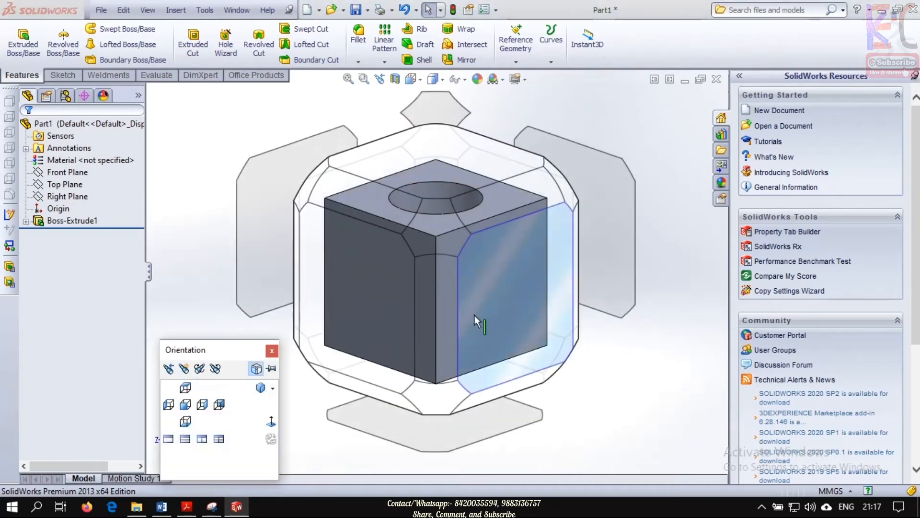
pyautogui.click(442, 239)
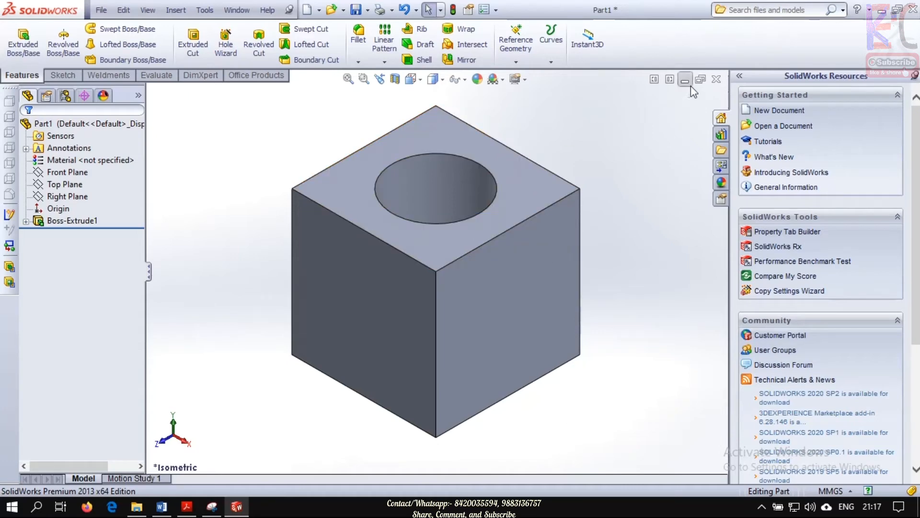
# Step: Close the cube part without saving it and create a new part document
pyautogui.click(717, 79)
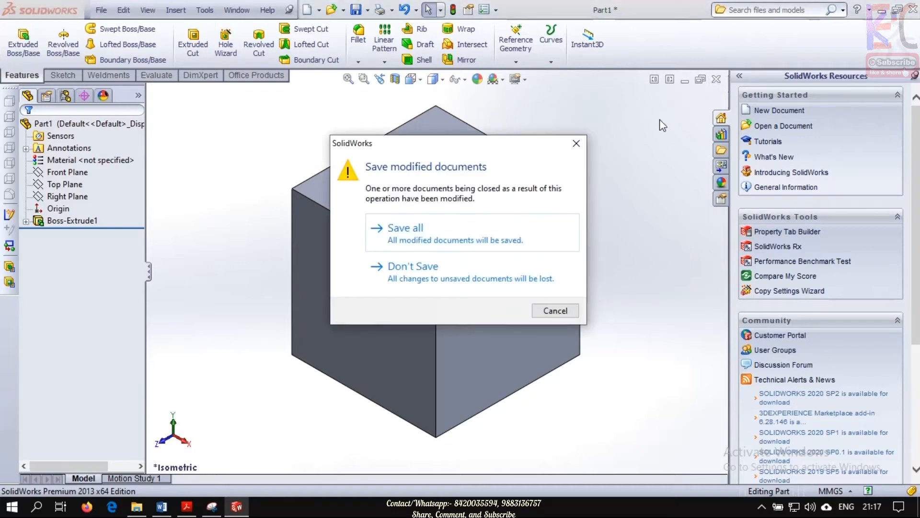
pyautogui.click(456, 278)
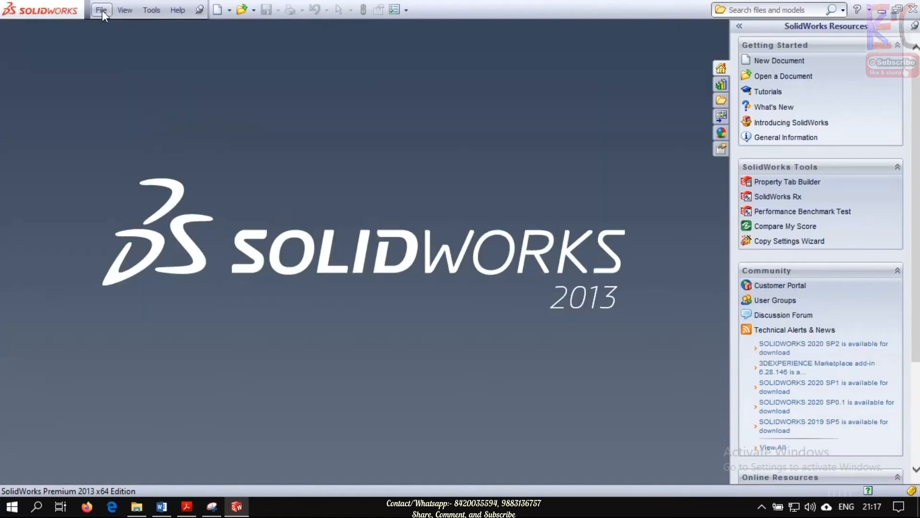
pyautogui.click(102, 10)
pyautogui.click(127, 28)
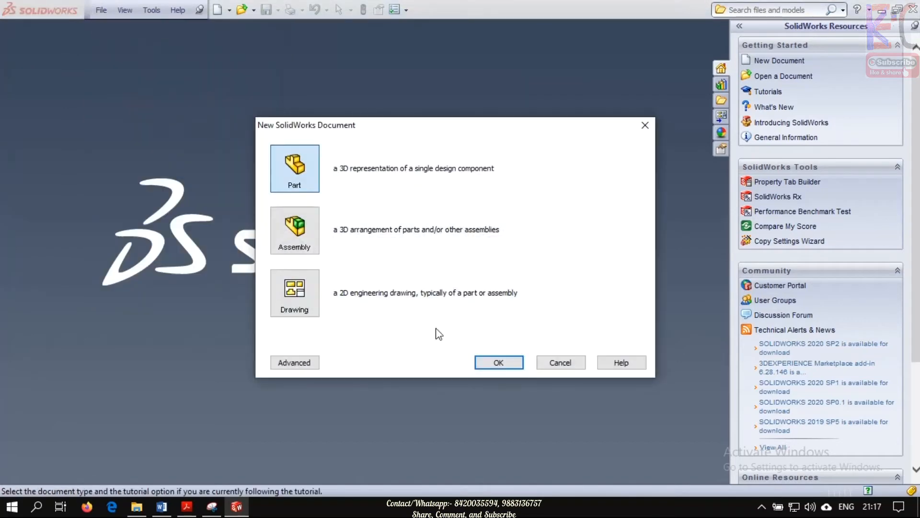
pyautogui.click(499, 362)
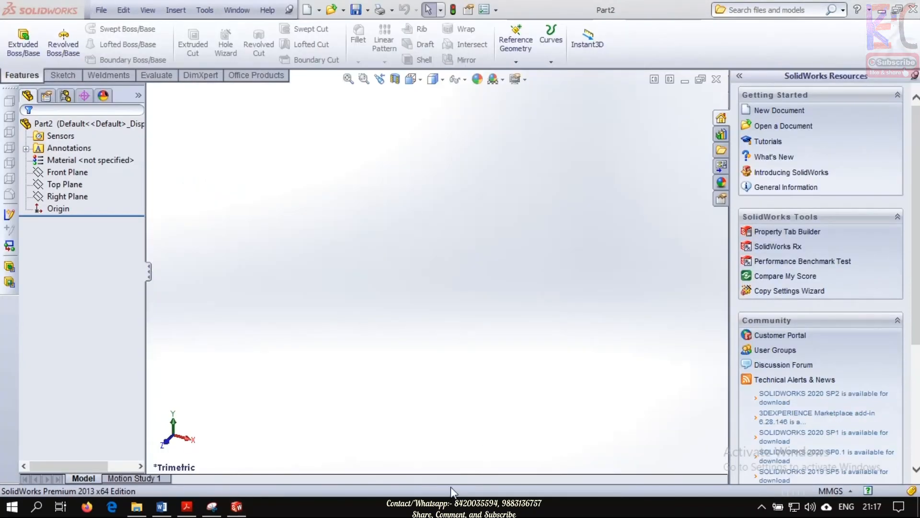
pyautogui.click(762, 507)
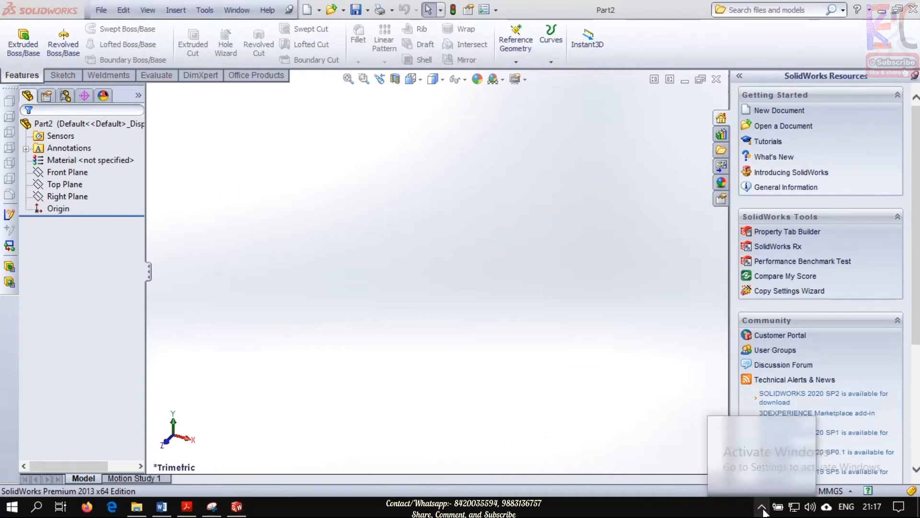
pyautogui.click(761, 507)
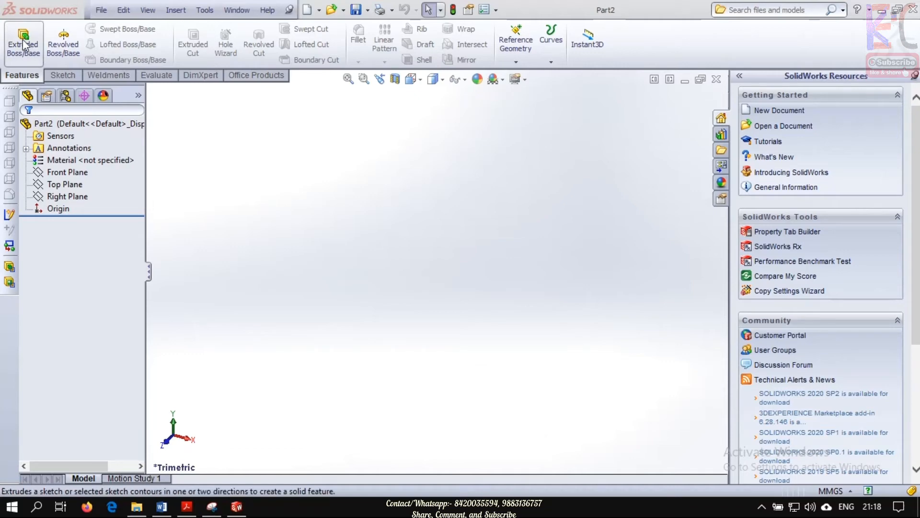
pyautogui.click(74, 75)
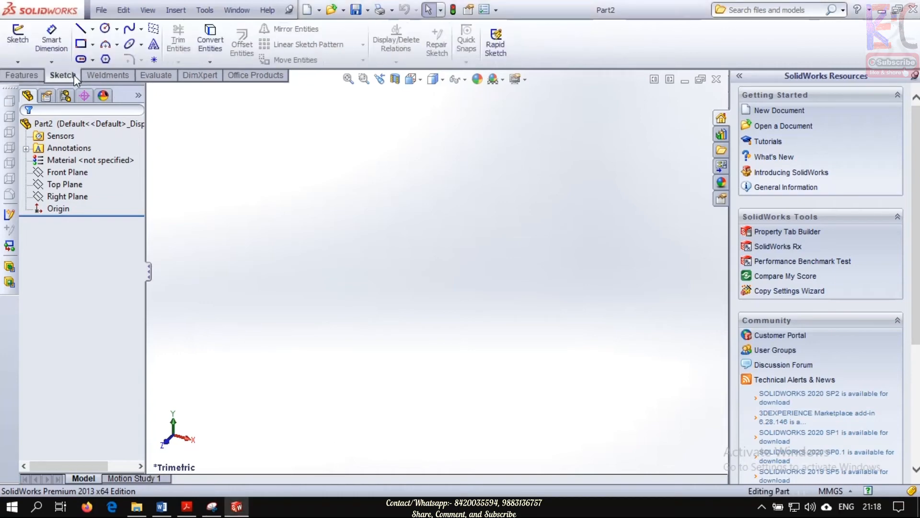
pyautogui.click(34, 70)
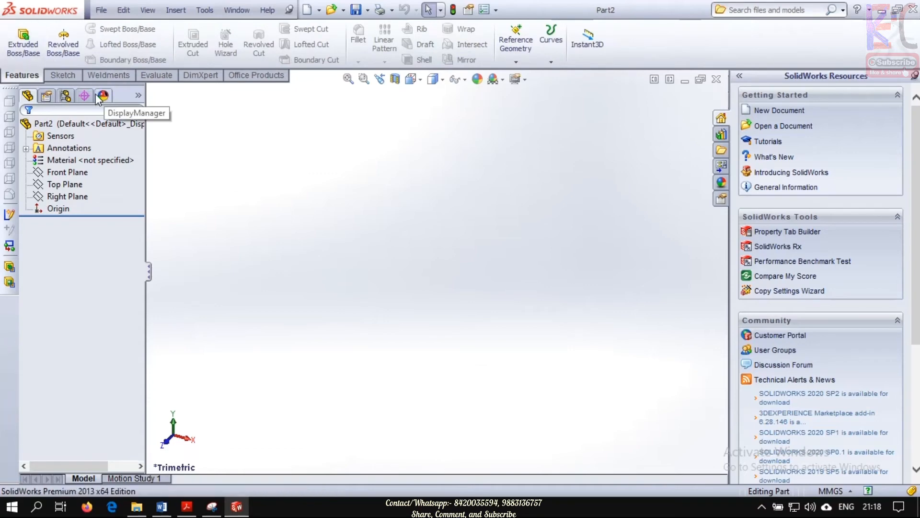
pyautogui.click(64, 77)
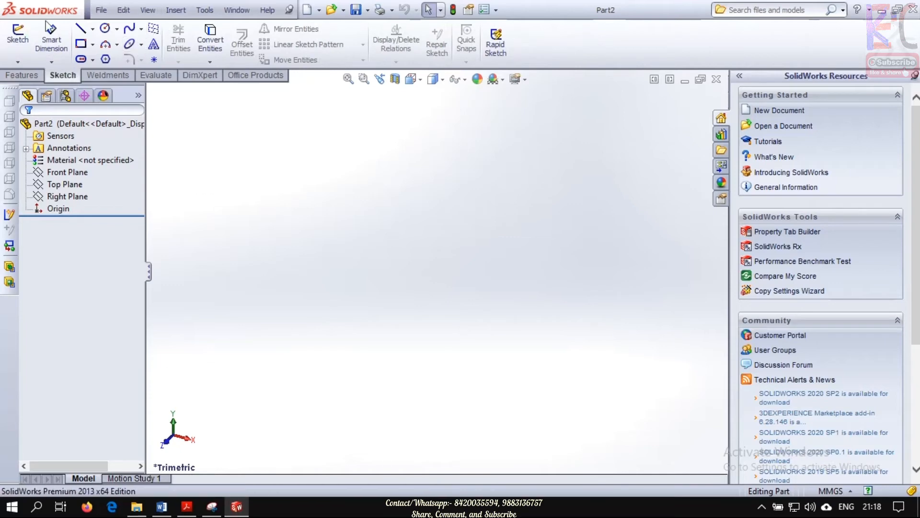
pyautogui.click(21, 75)
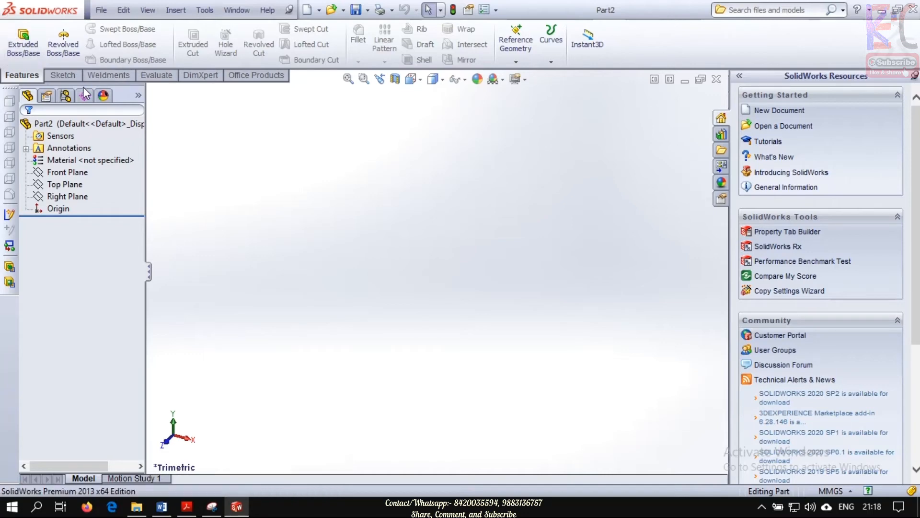
pyautogui.click(54, 76)
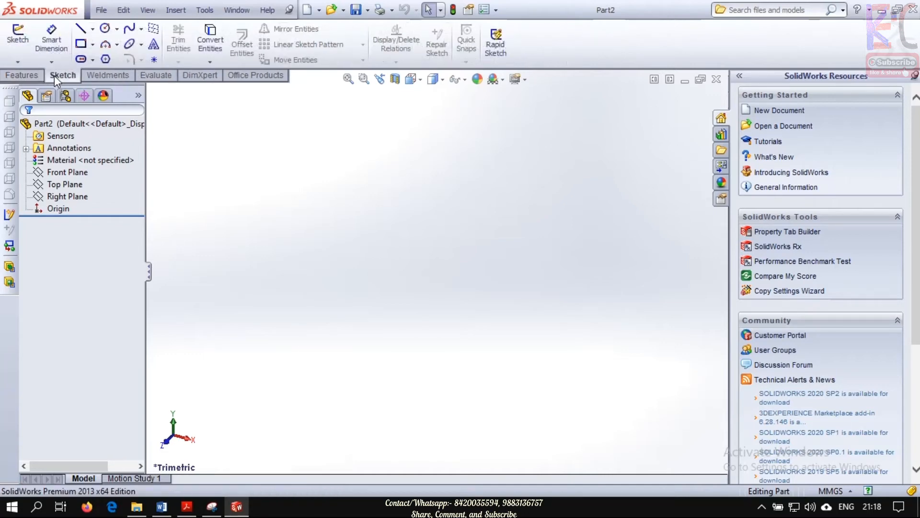
# Step: Start a sketch on the Top Plane with the Center Rectangle tool
pyautogui.click(93, 44)
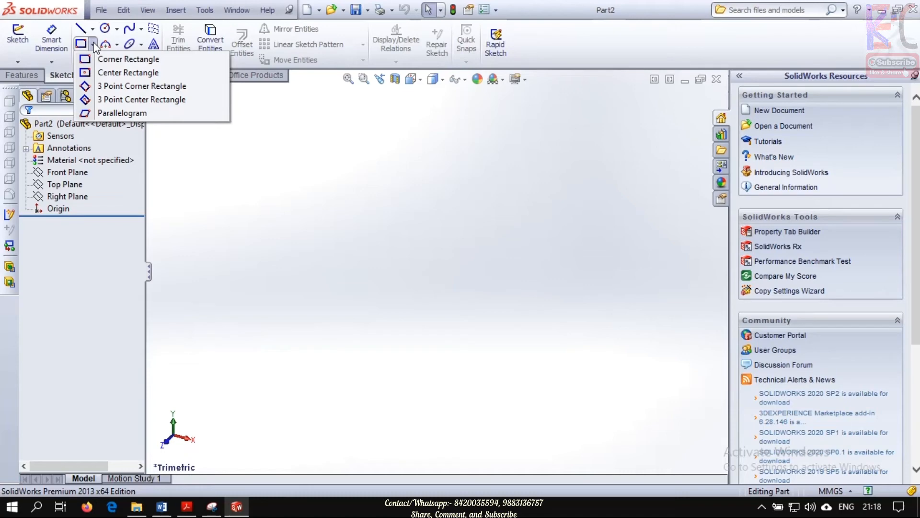
pyautogui.click(116, 44)
pyautogui.click(93, 44)
pyautogui.click(119, 76)
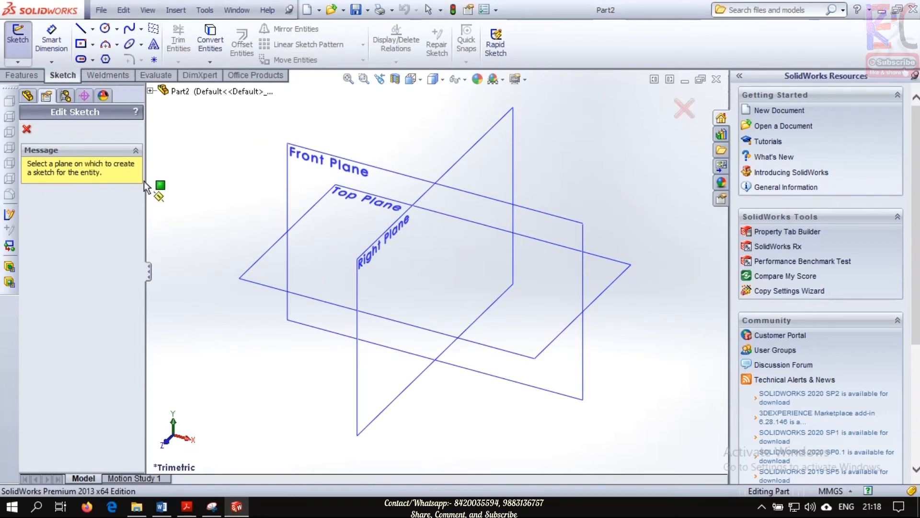
pyautogui.click(272, 256)
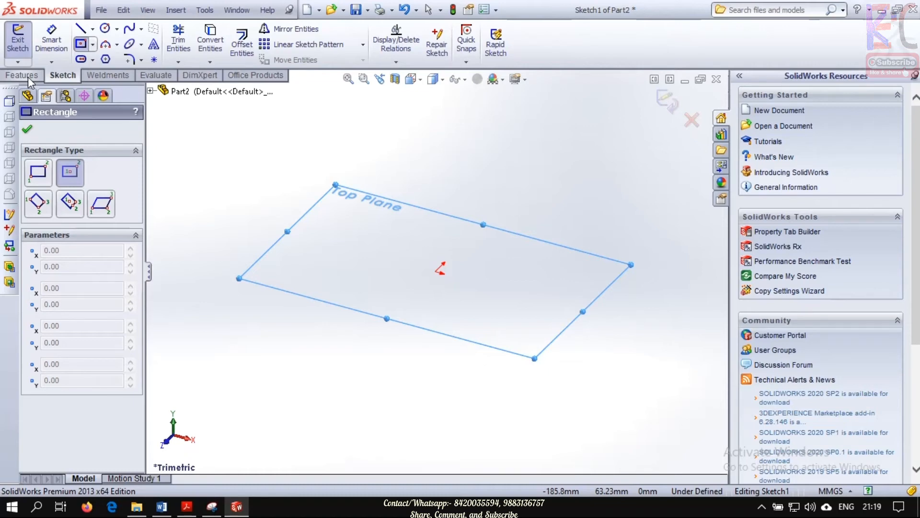
# Step: Sketch a centre rectangle about 192 mm wide and 148 mm high, centred on the origin in the top view
pyautogui.press('space')
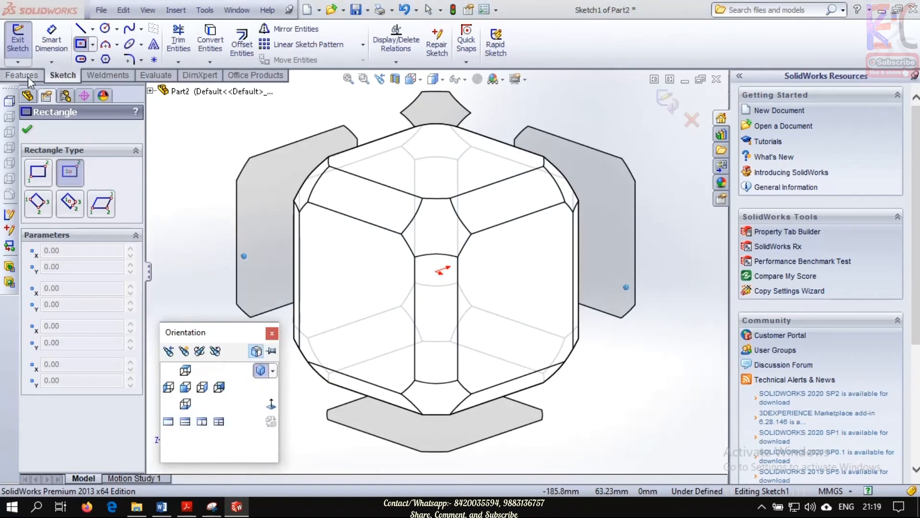
pyautogui.click(437, 158)
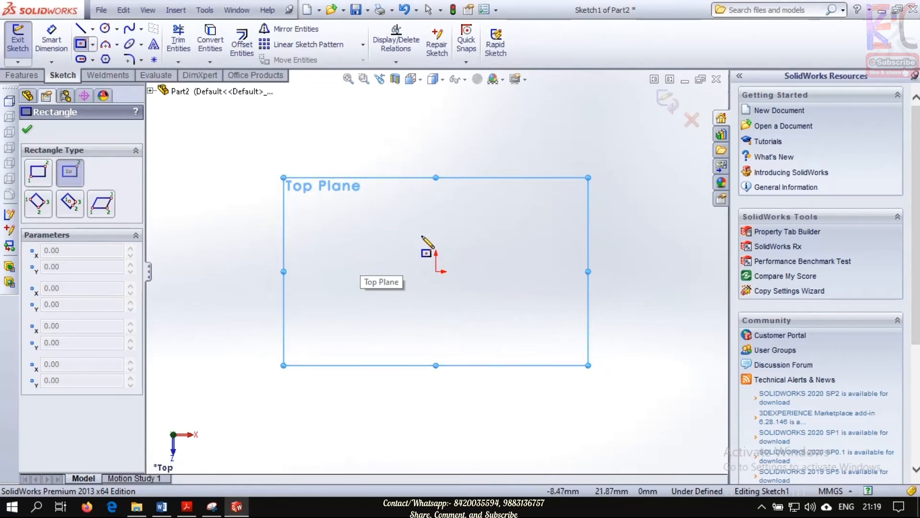
pyautogui.click(436, 271)
pyautogui.click(527, 184)
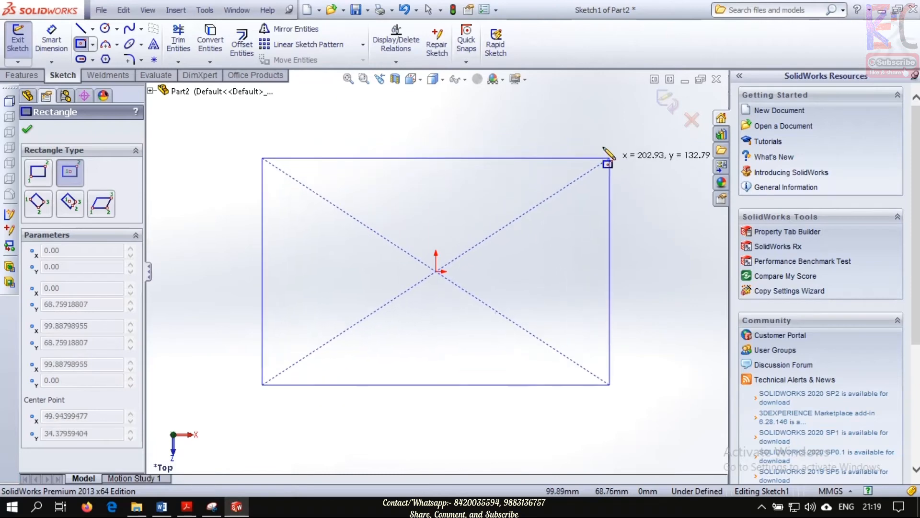
pyautogui.click(600, 145)
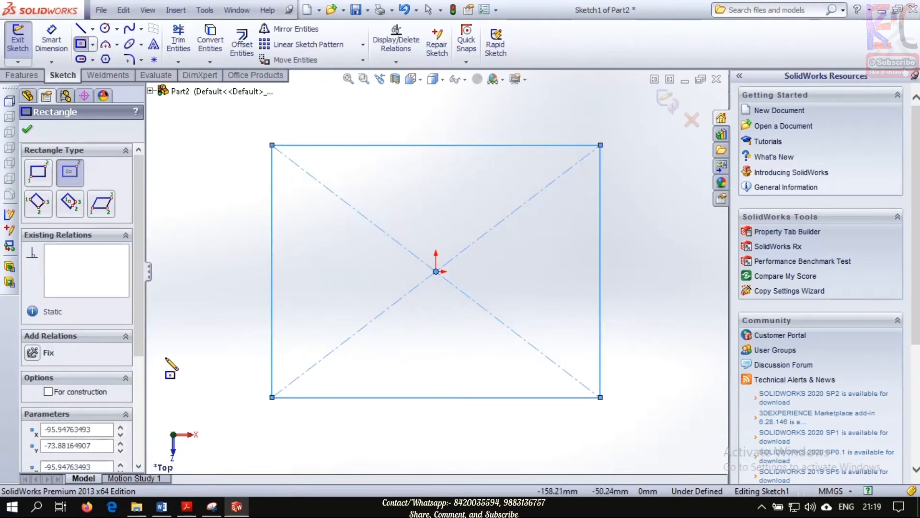
# Step: Dimension the rectangle's left vertical edge with Smart Dimension, entering the expression 10*10 to make the height 100 mm
pyautogui.click(45, 47)
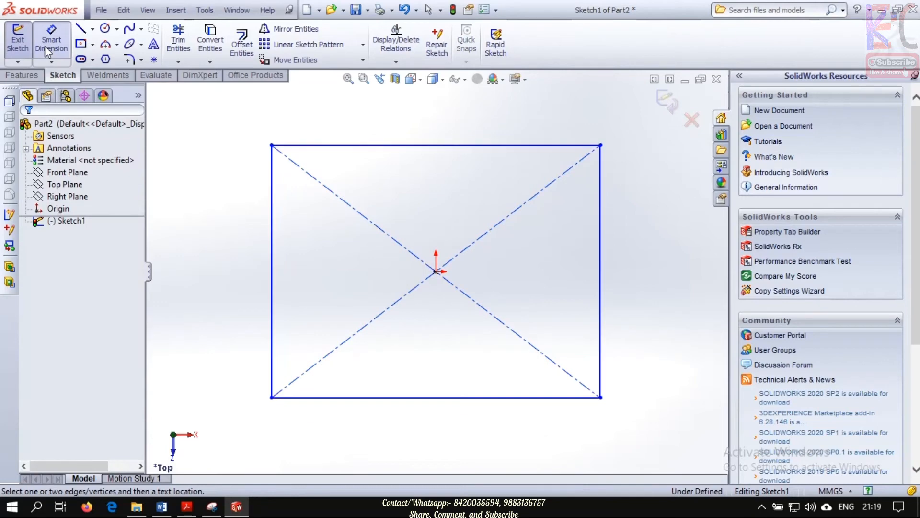
pyautogui.click(273, 270)
pyautogui.click(224, 272)
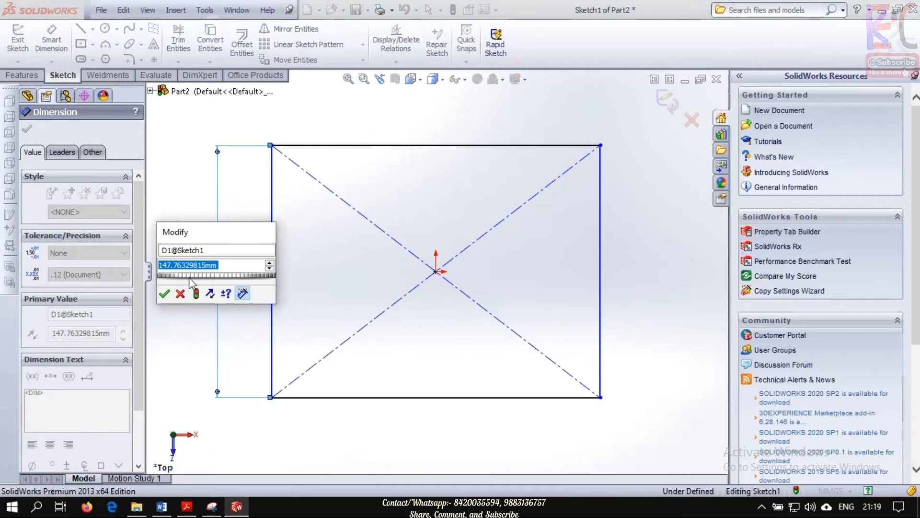
pyautogui.write('10')
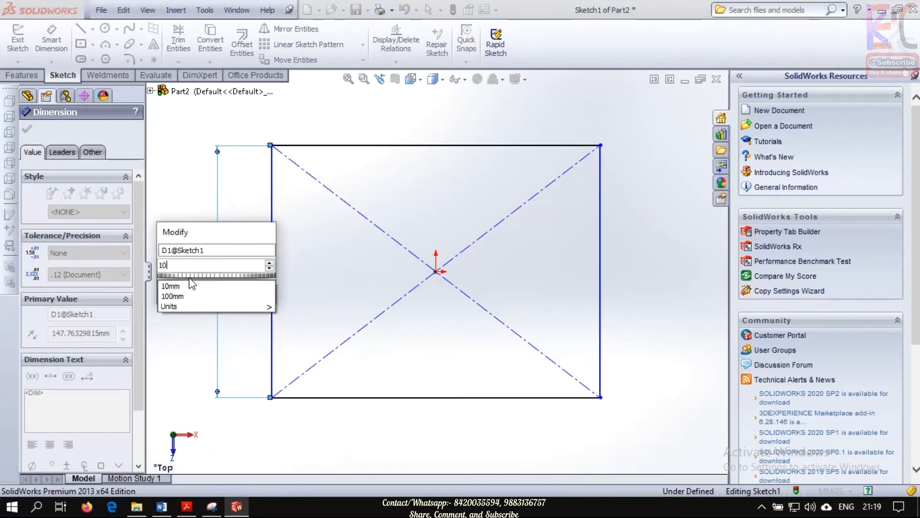
pyautogui.press('BackSpace')
pyautogui.press('BackSpace')
pyautogui.write('10')
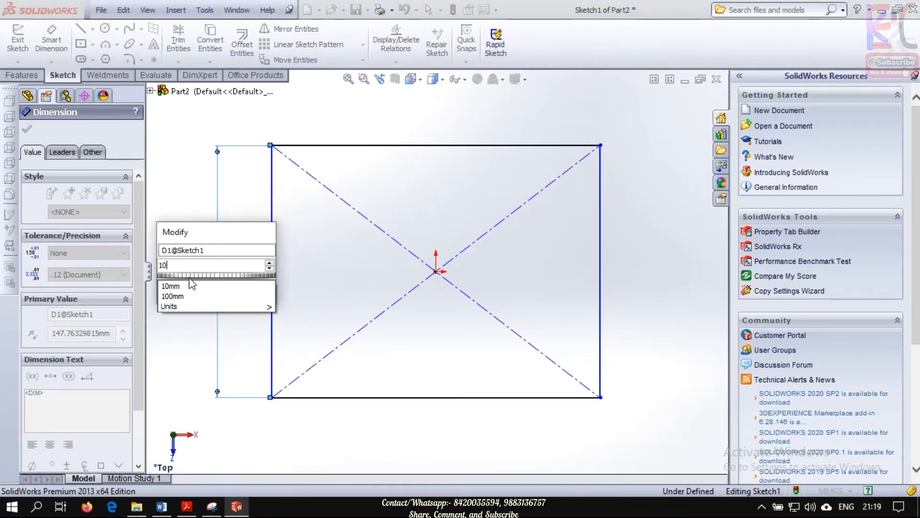
pyautogui.write('*')
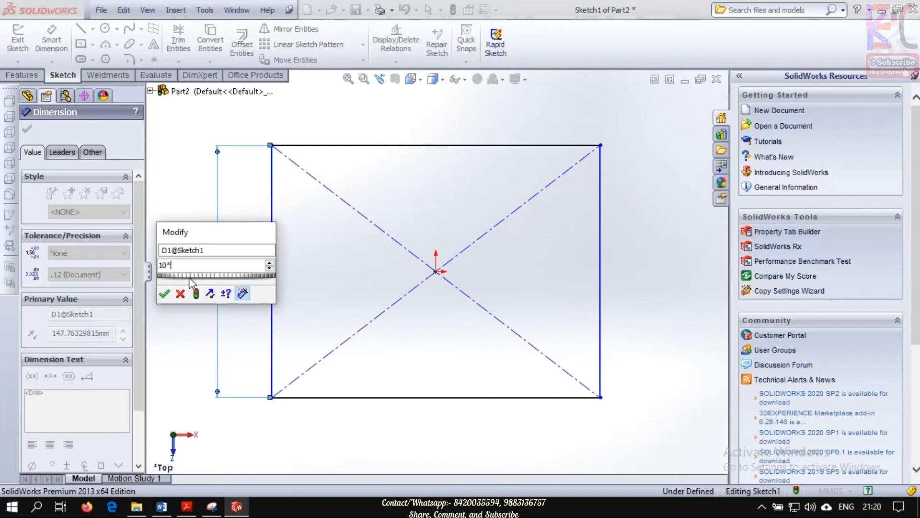
pyautogui.write('1')
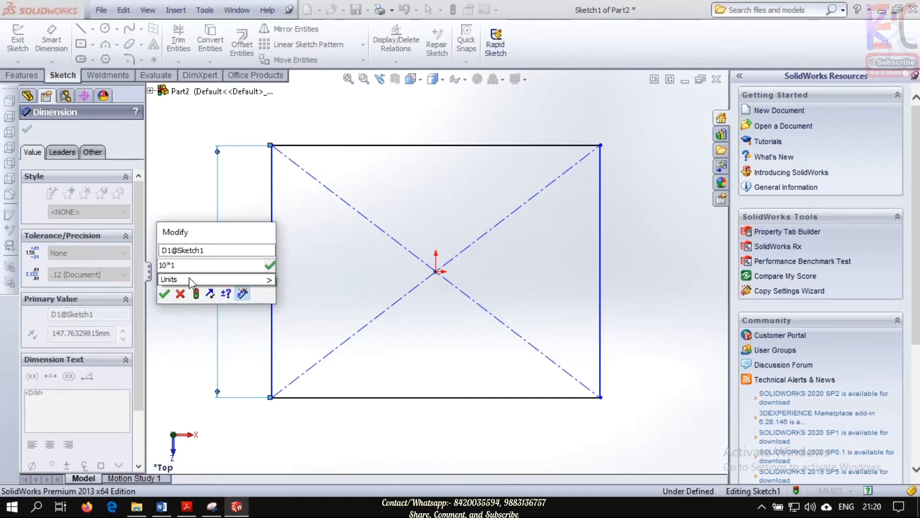
pyautogui.write('0')
pyautogui.press('Return')
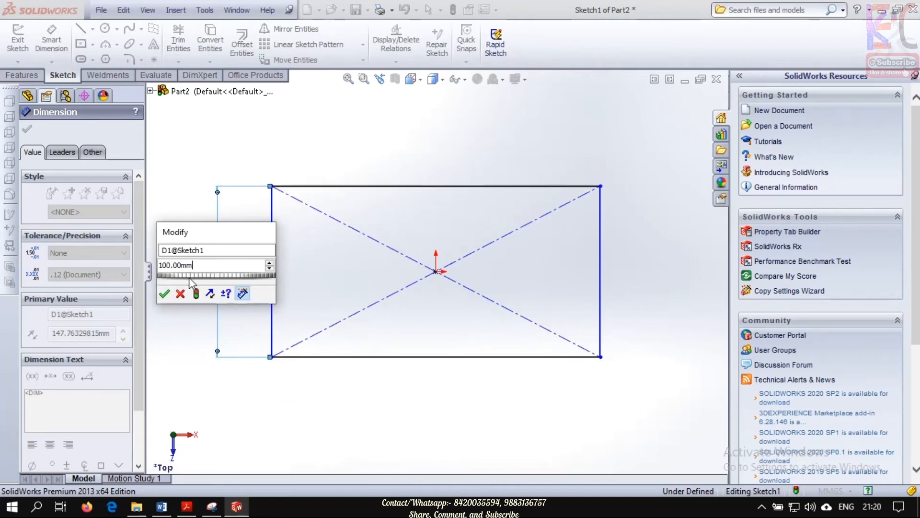
pyautogui.click(164, 293)
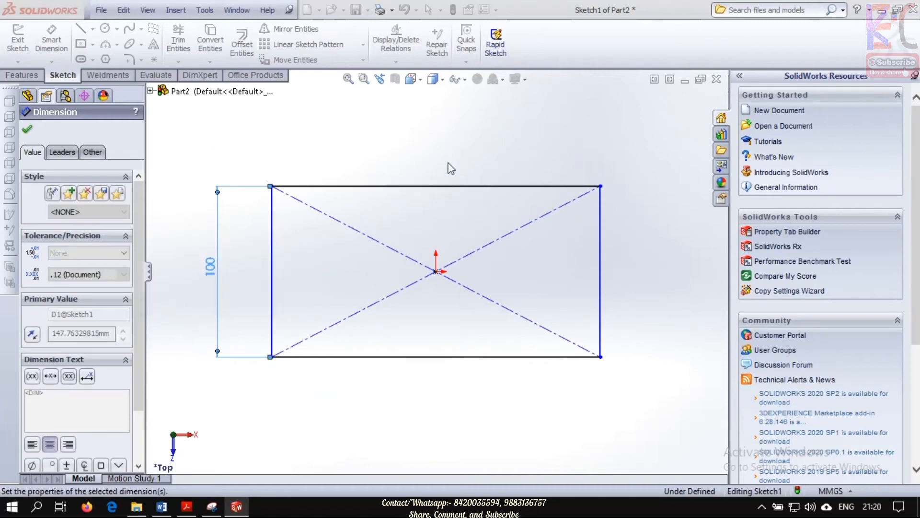
# Step: Add a width dimension above the rectangle's upper edge and enter (100/2) as its value expression
pyautogui.click(437, 186)
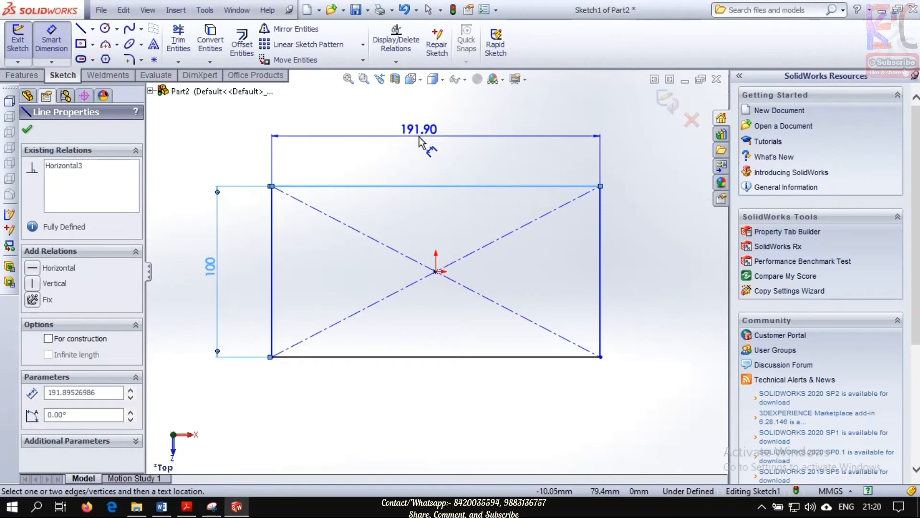
pyautogui.click(428, 144)
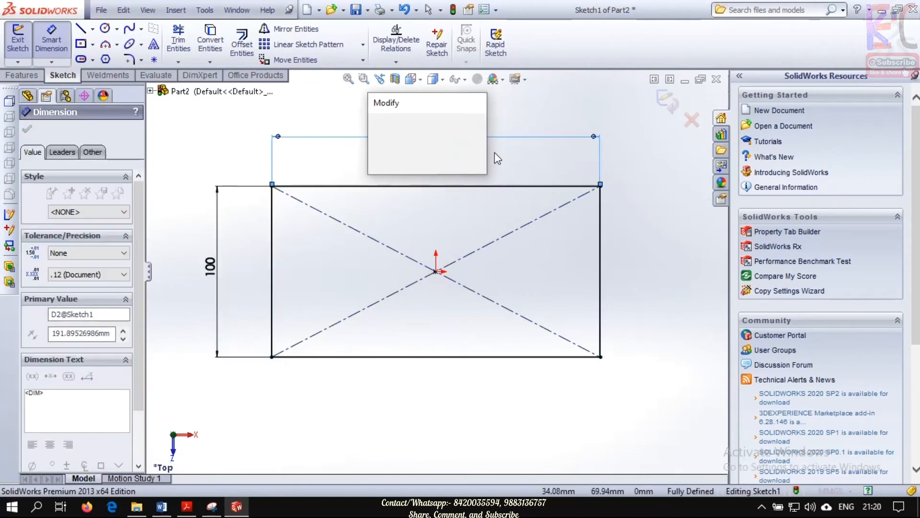
pyautogui.press('BackSpace')
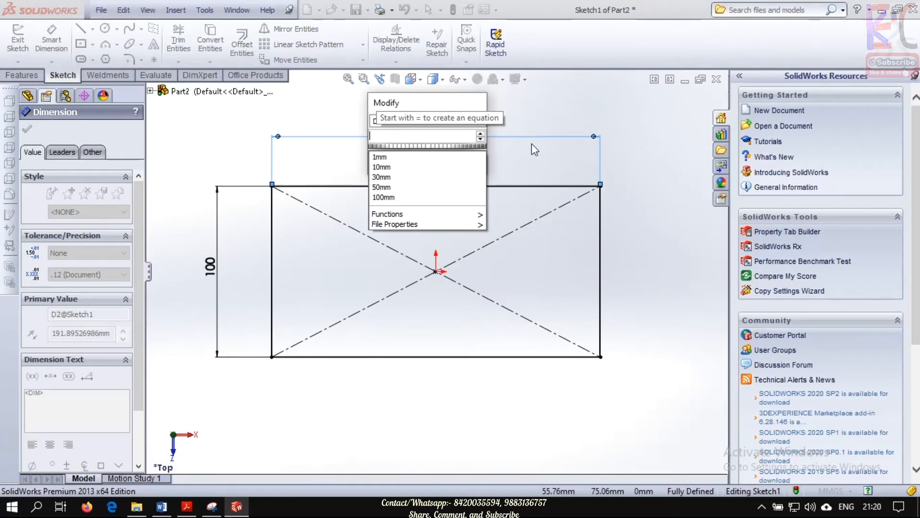
pyautogui.write('200')
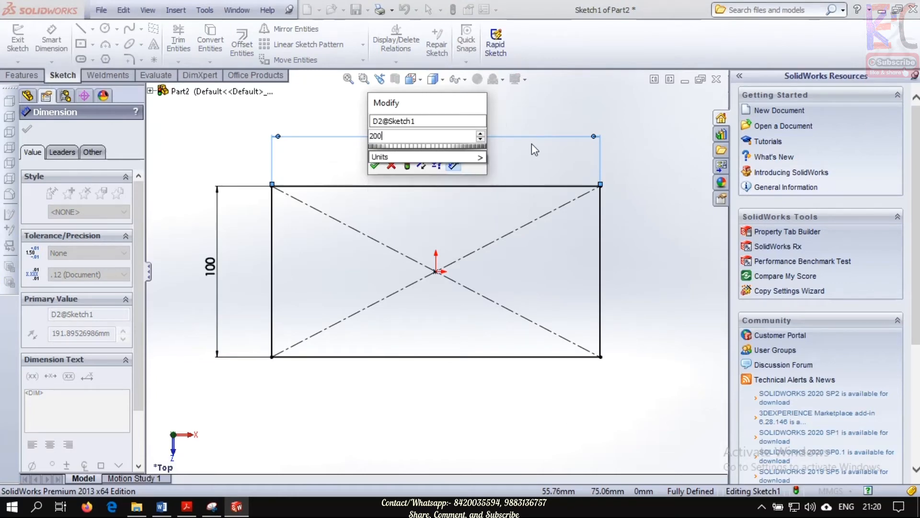
pyautogui.write('/2')
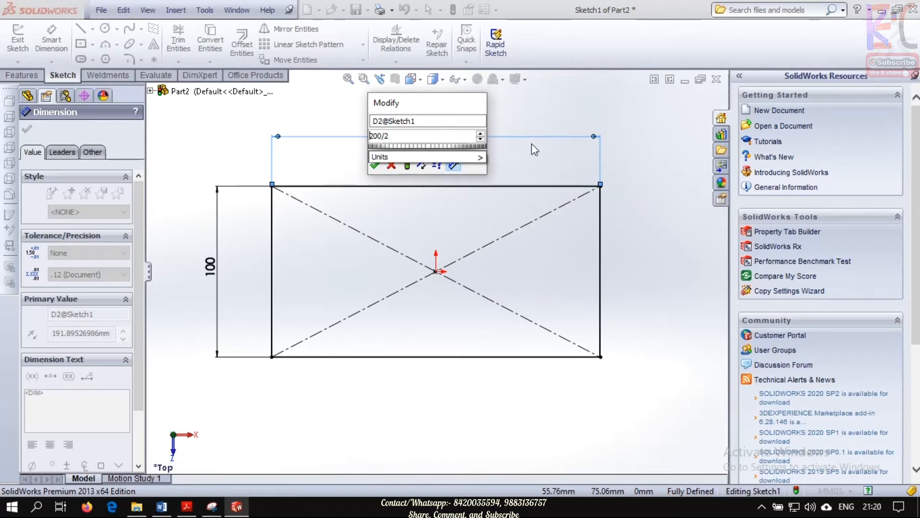
pyautogui.press('Home')
pyautogui.write('(')
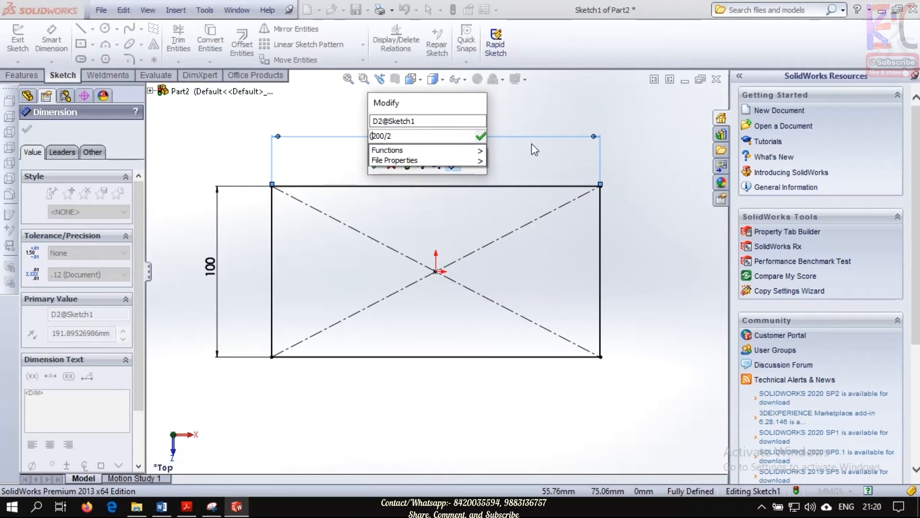
pyautogui.press('Right')
pyautogui.press('Right')
pyautogui.press('Right')
pyautogui.press('BackSpace')
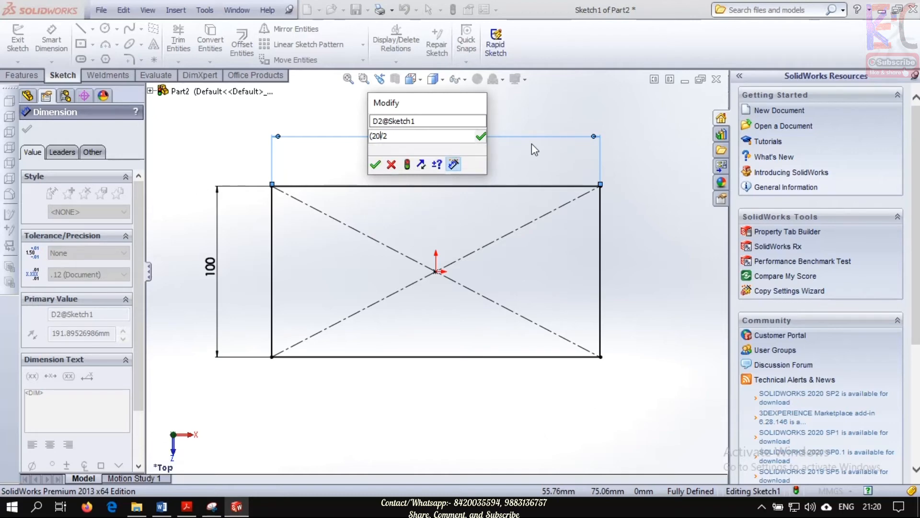
pyautogui.press('BackSpace')
pyautogui.press('BackSpace')
pyautogui.write('100')
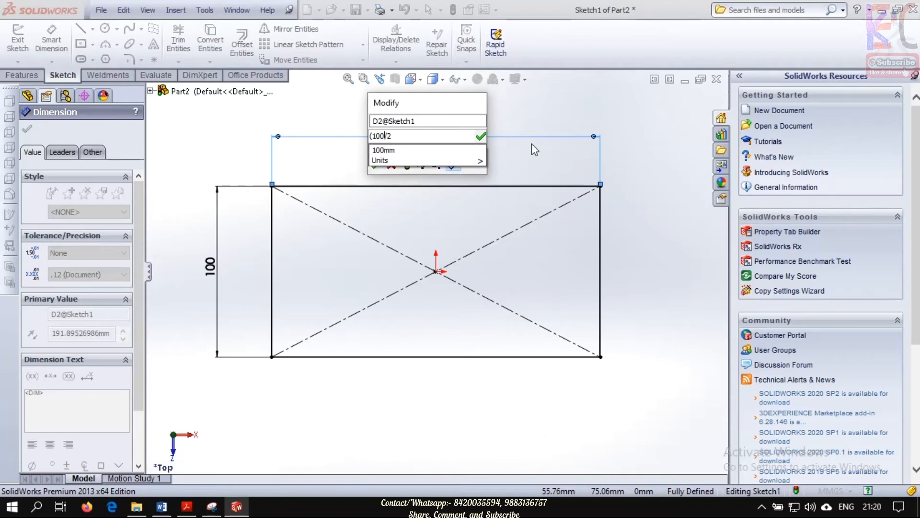
pyautogui.press('End')
pyautogui.write(')')
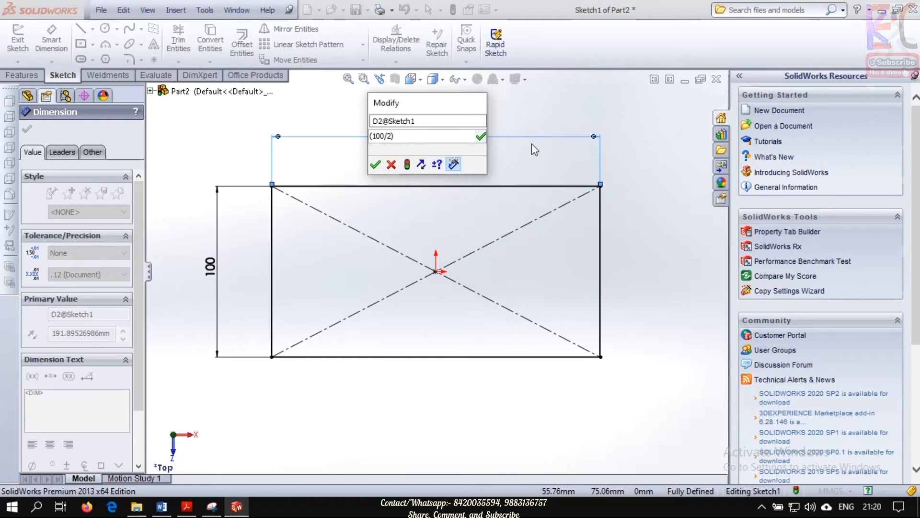
# Step: Extend the width expression to (150)-(100/2), with the leading 150 in its own parentheses
pyautogui.press('Left')
pyautogui.press('Left')
pyautogui.press('Left')
pyautogui.press('Home')
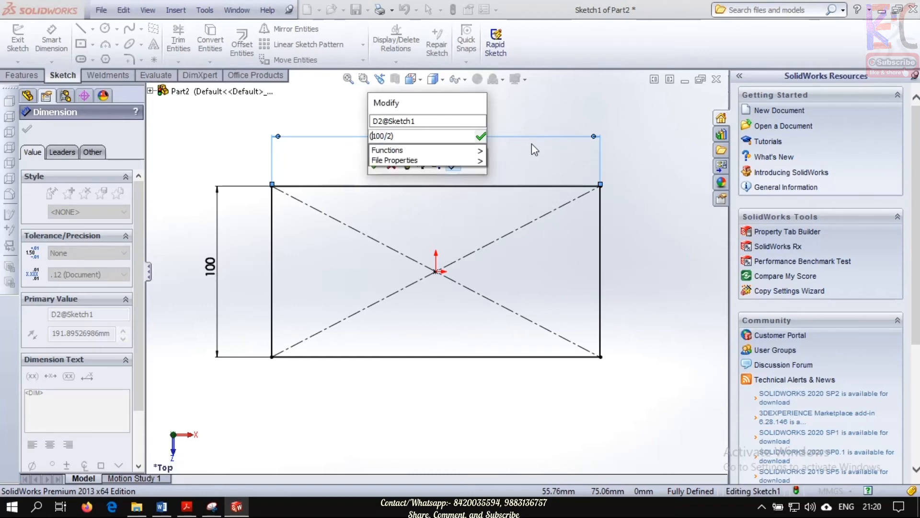
pyautogui.write('150-')
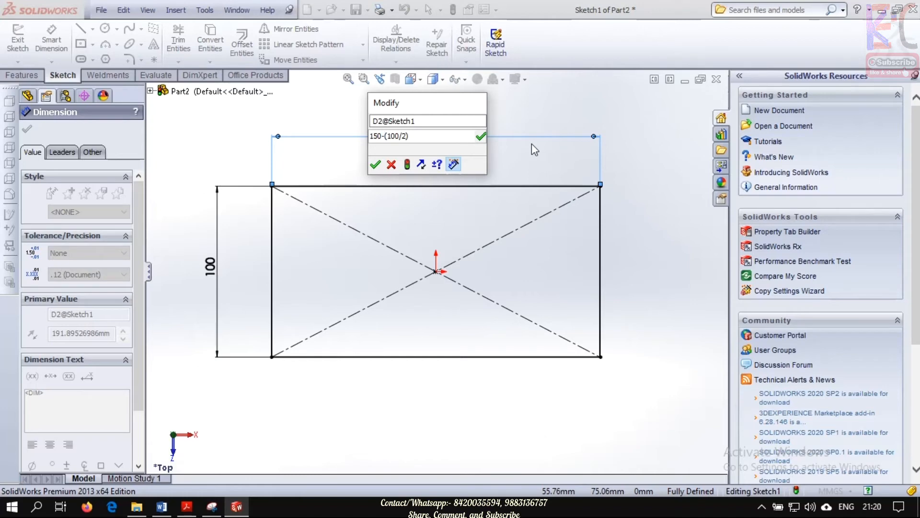
pyautogui.press('Left')
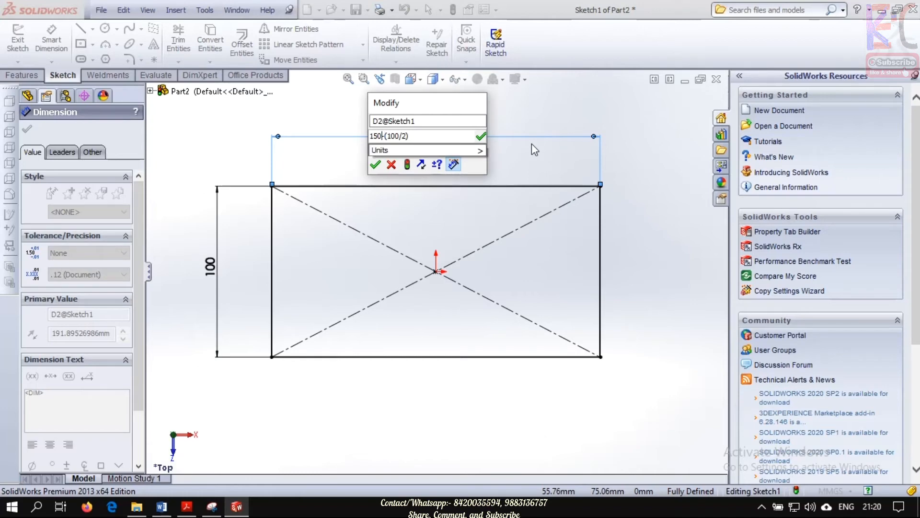
pyautogui.write(')')
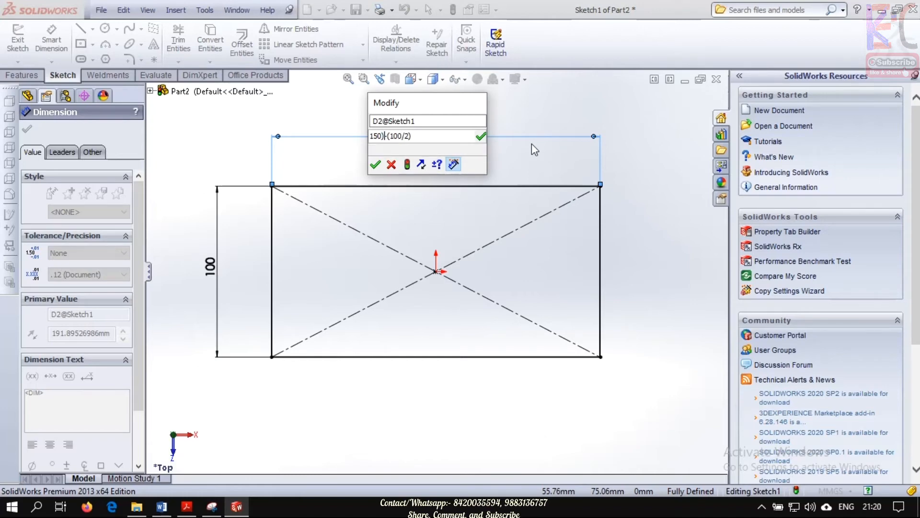
pyautogui.press('Home')
pyautogui.write('(')
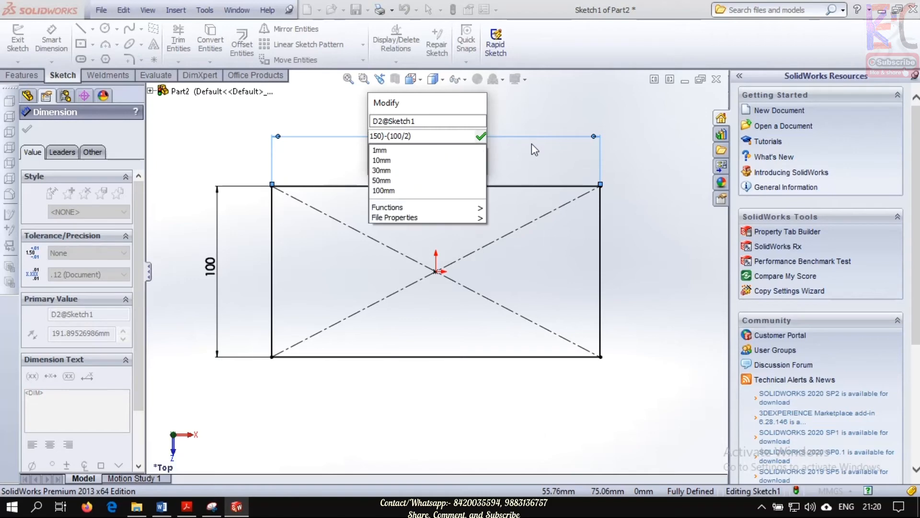
pyautogui.press('Right')
pyautogui.press('Right')
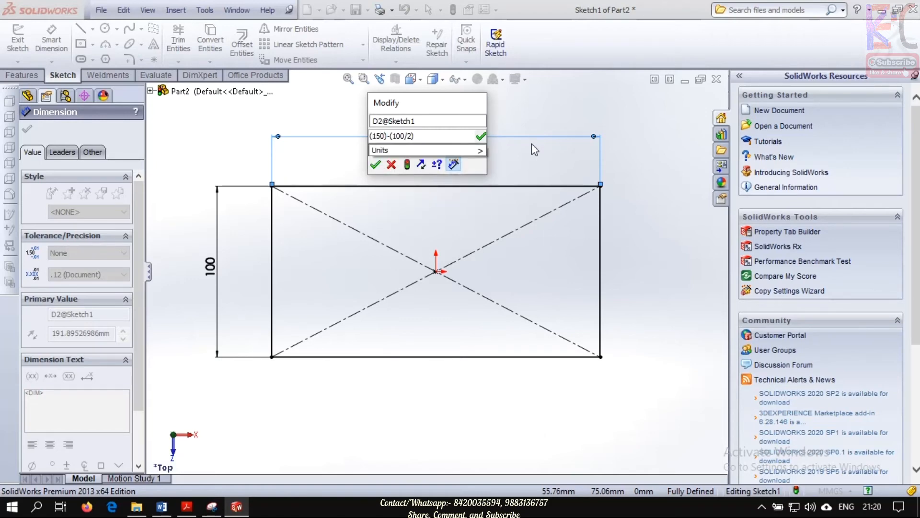
# Step: Replace 150 in the width expression to get (2*50 + 50mm)-(100/2), and apply it to the dimension
pyautogui.press('BackSpace')
pyautogui.press('BackSpace')
pyautogui.press('BackSpace')
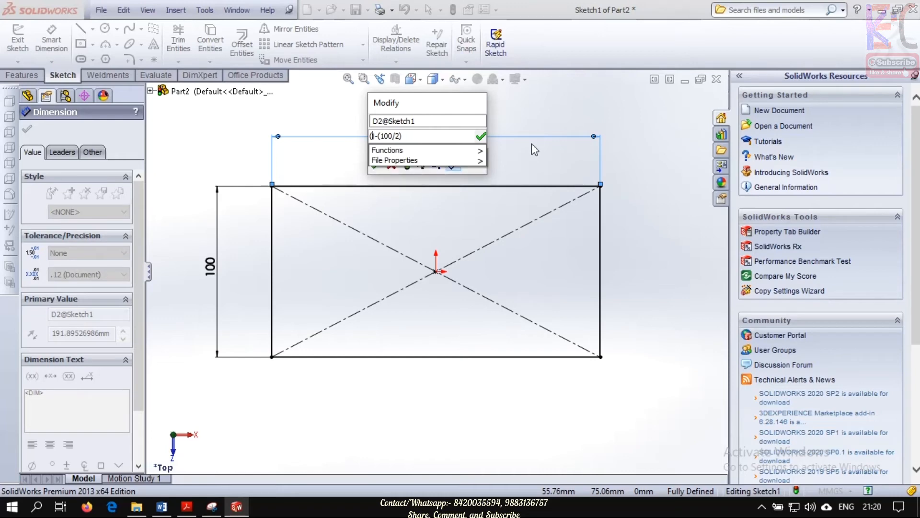
pyautogui.write('2')
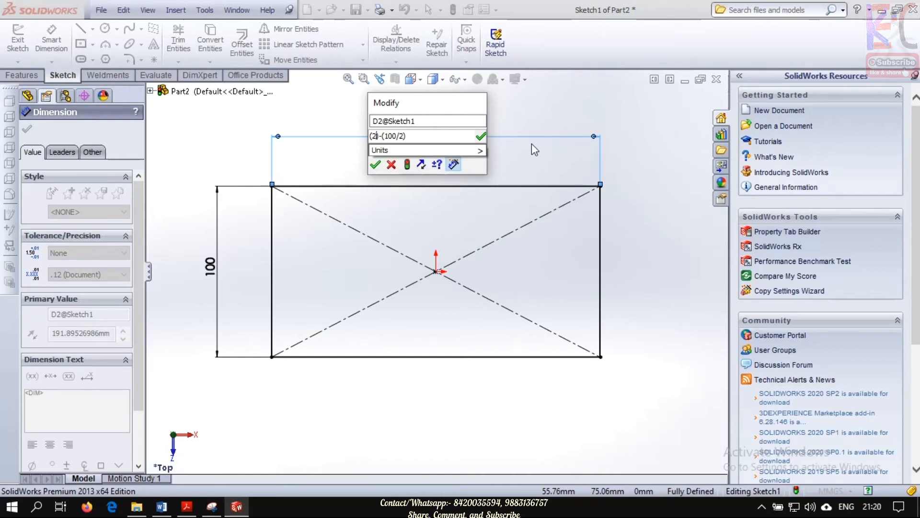
pyautogui.write('*50')
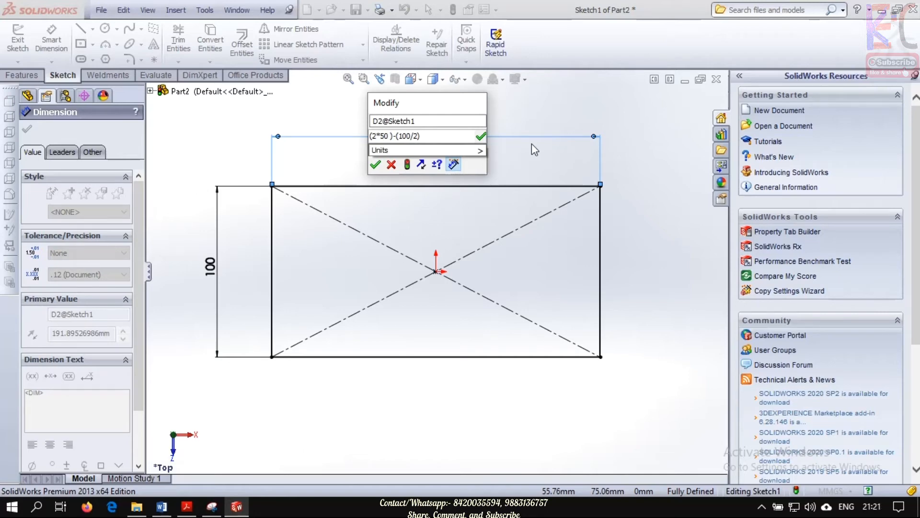
pyautogui.write(' + ')
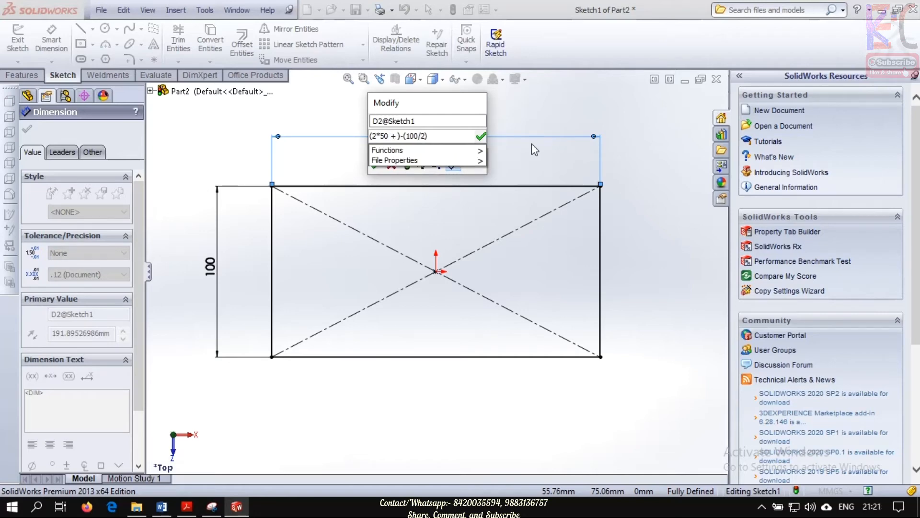
pyautogui.write('50')
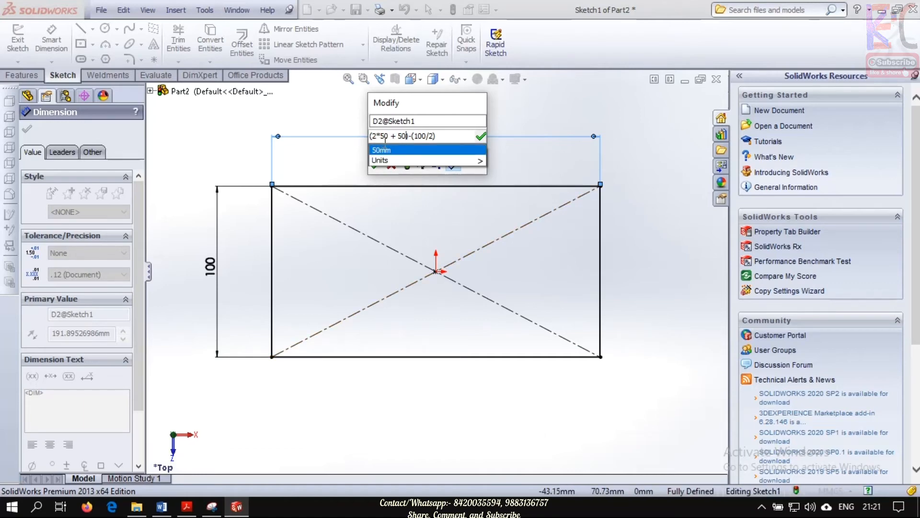
pyautogui.moveTo(382, 139)
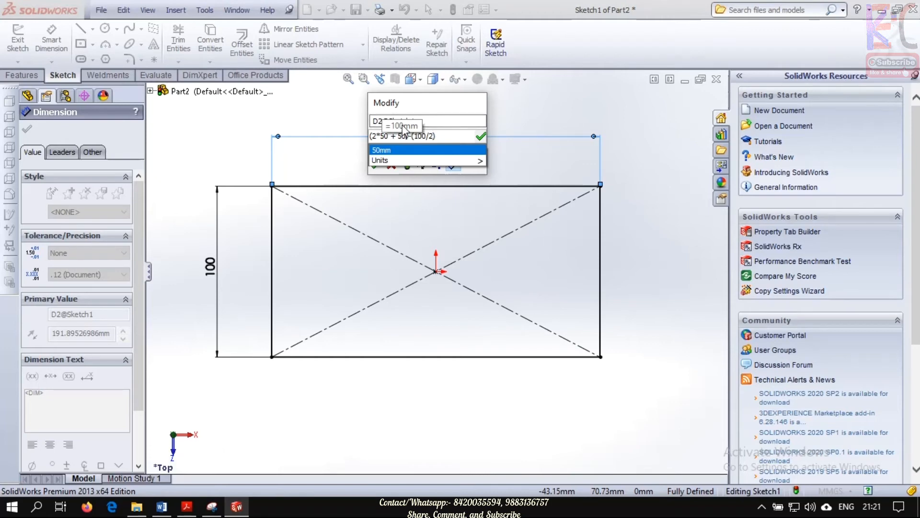
pyautogui.click(427, 150)
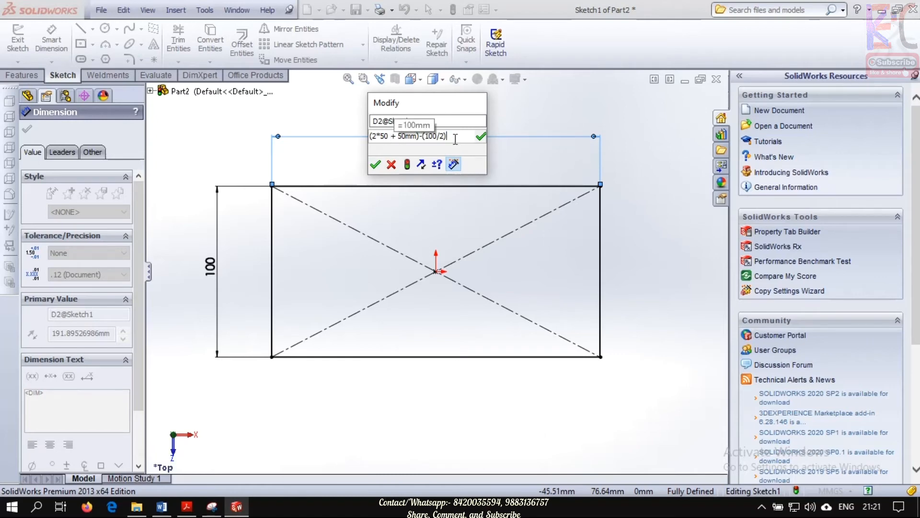
pyautogui.press('Return')
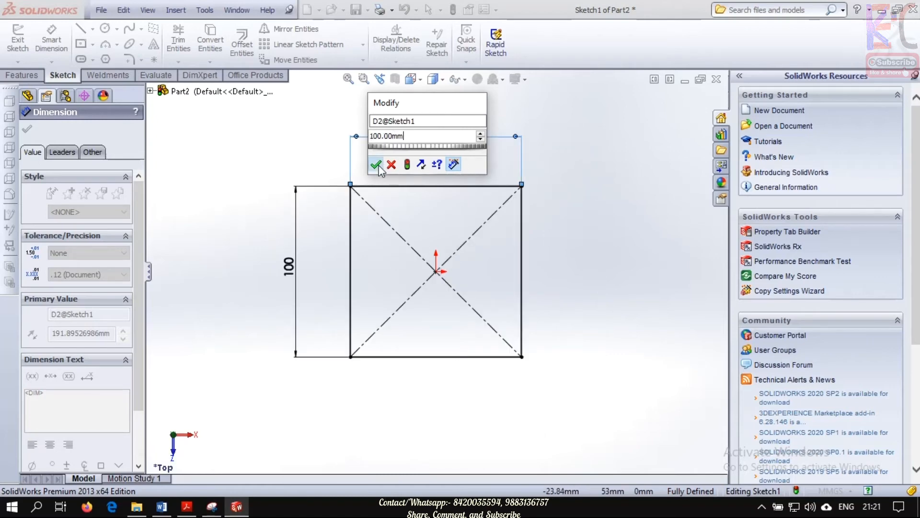
pyautogui.press('Return')
pyautogui.press('Escape')
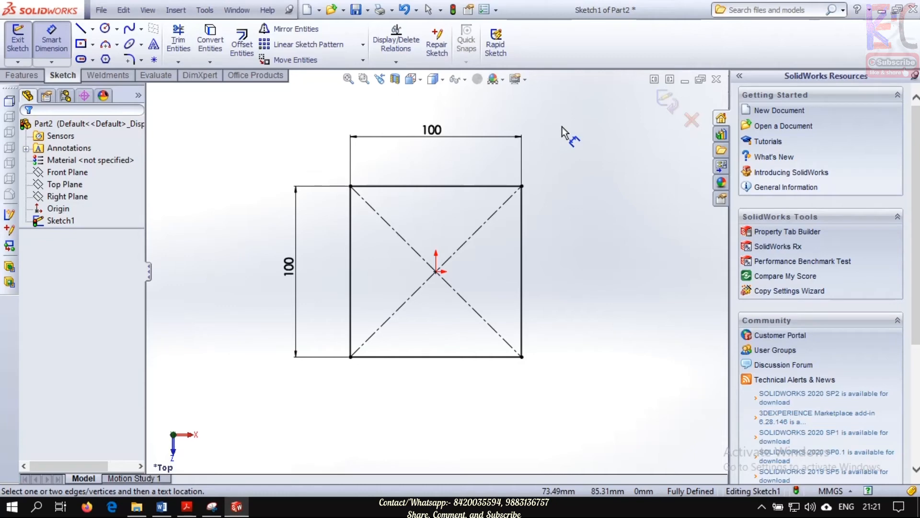
# Step: Sketch a tall, narrow corner rectangle to the right of the 100 mm square, clear of its edges
pyautogui.click(92, 44)
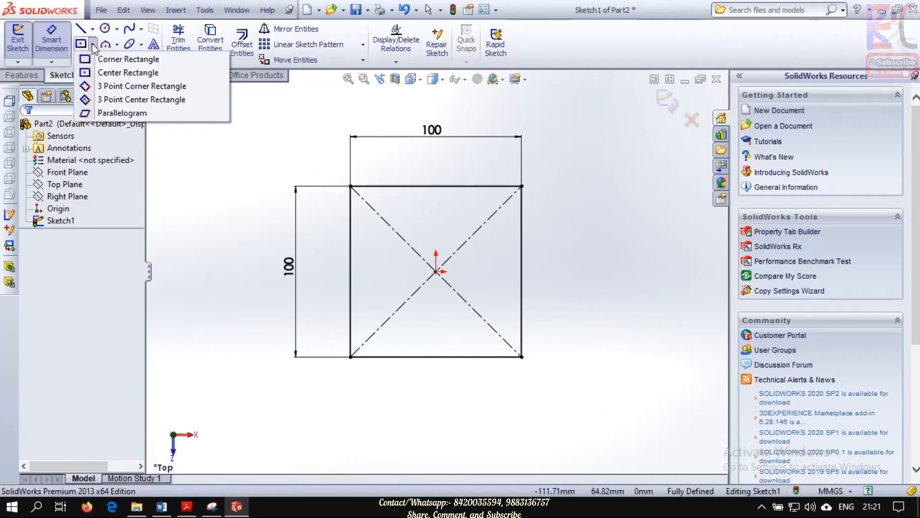
pyautogui.click(112, 58)
pyautogui.click(590, 228)
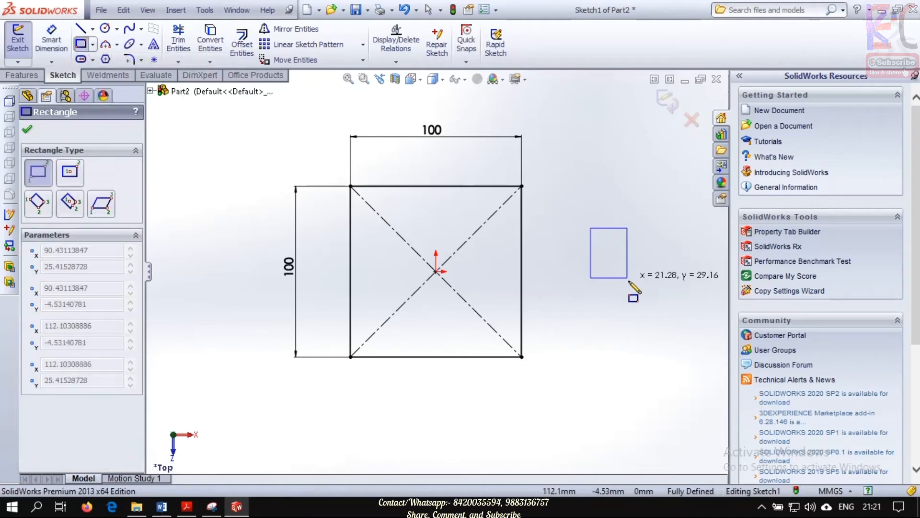
pyautogui.click(658, 344)
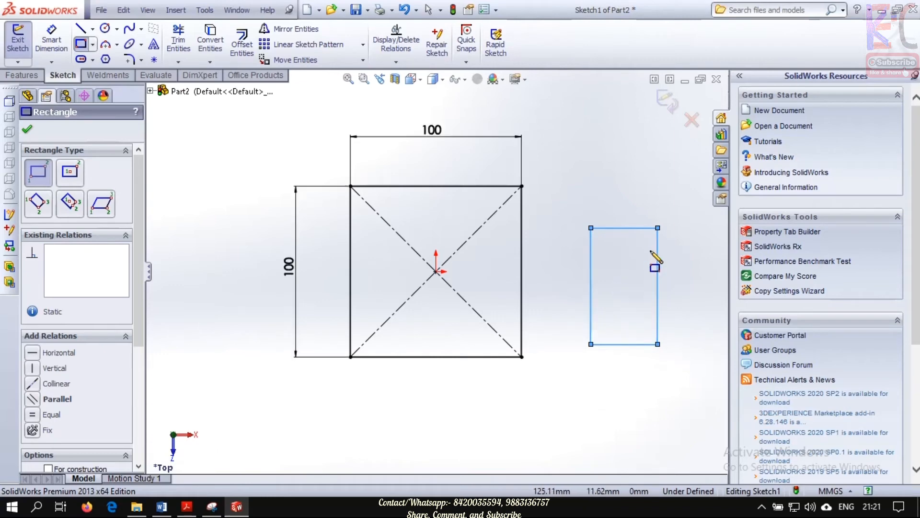
# Step: Undo the narrow rectangle, then delete the dimensioned 100 mm square so the sketch is empty
pyautogui.press('Escape')
pyautogui.hotkey('ctrl', 'z')
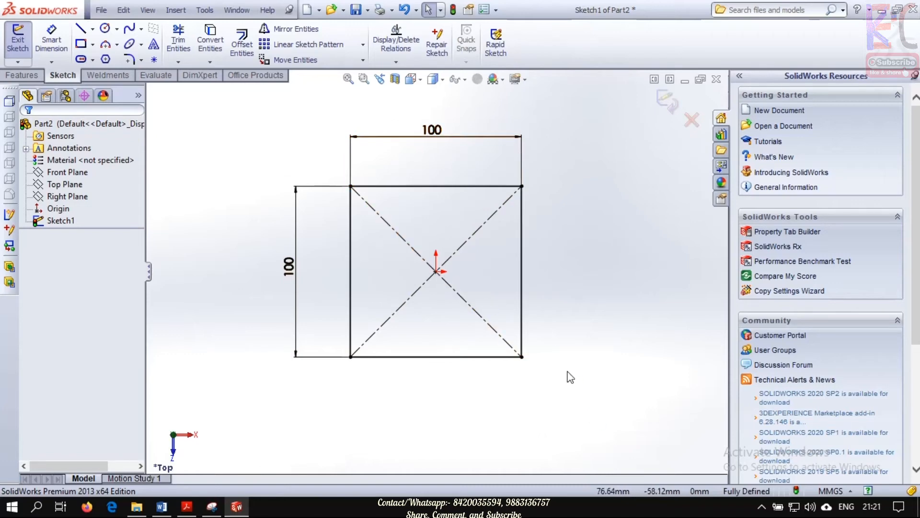
pyautogui.moveTo(617, 405)
pyautogui.mouseDown()
pyautogui.moveTo(326, 228)
pyautogui.moveTo(245, 89)
pyautogui.mouseUp()
pyautogui.press('Delete')
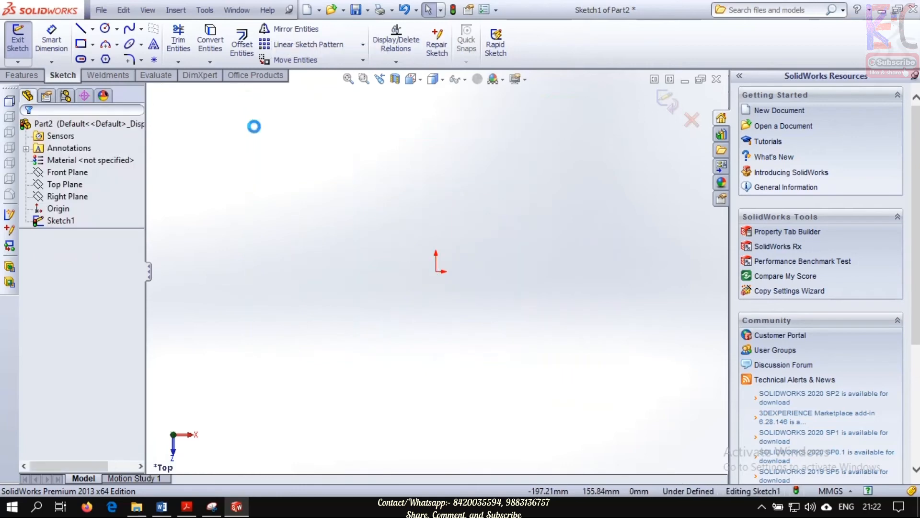
# Step: Sketch a centre rectangle about 64 mm wide and 70 mm tall, above and to the left of the origin
pyautogui.click(92, 44)
pyautogui.click(115, 73)
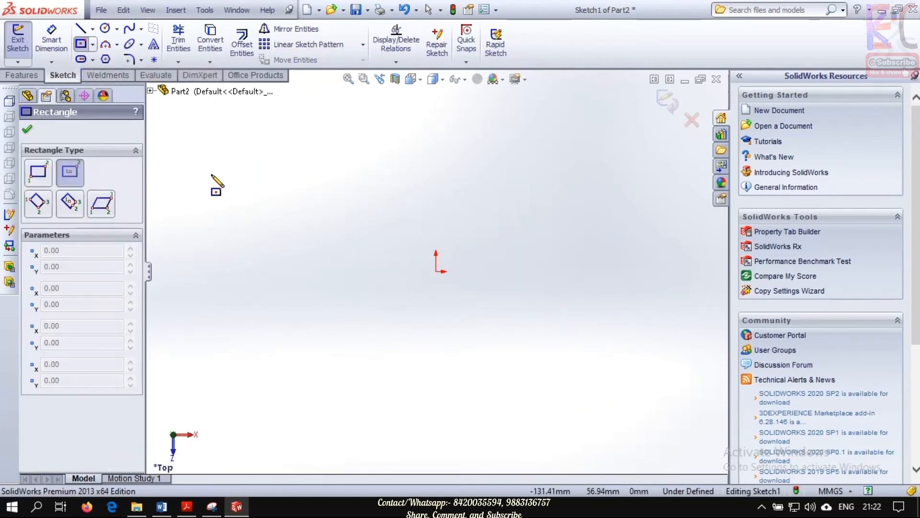
pyautogui.click(219, 174)
pyautogui.click(266, 234)
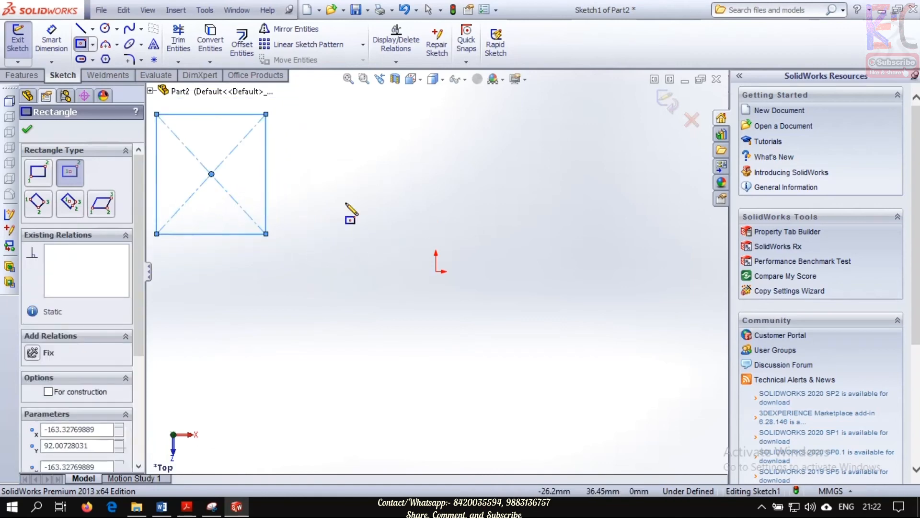
# Step: Dimension the rectangle's width below its lower edge and set it to 100 mm
pyautogui.click(62, 45)
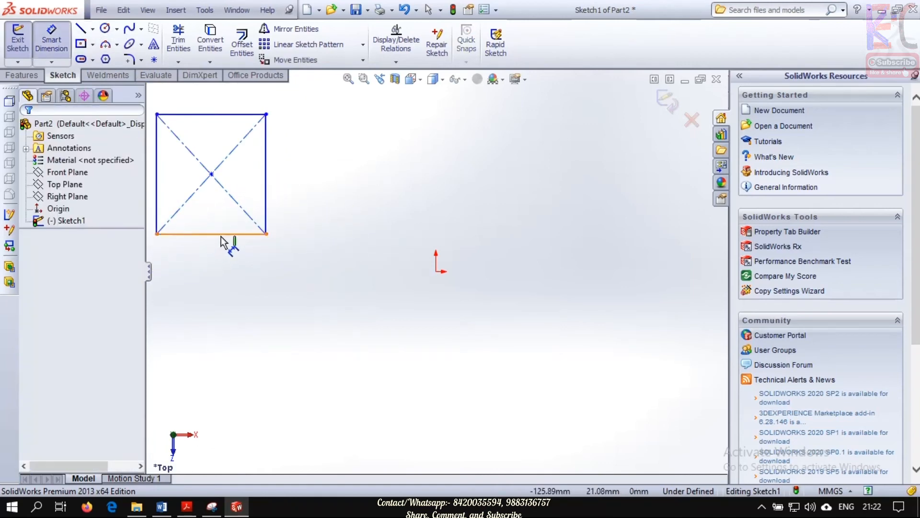
pyautogui.click(220, 234)
pyautogui.click(219, 316)
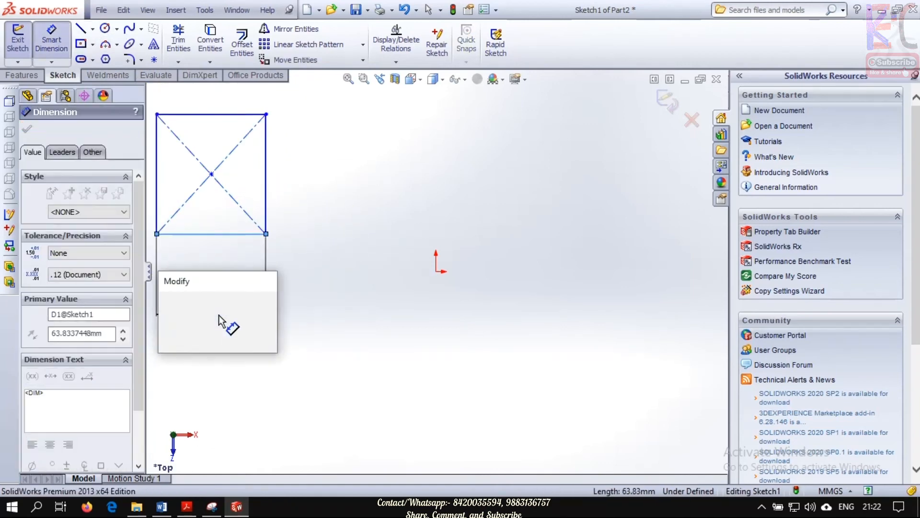
pyautogui.write('100')
pyautogui.press('Return')
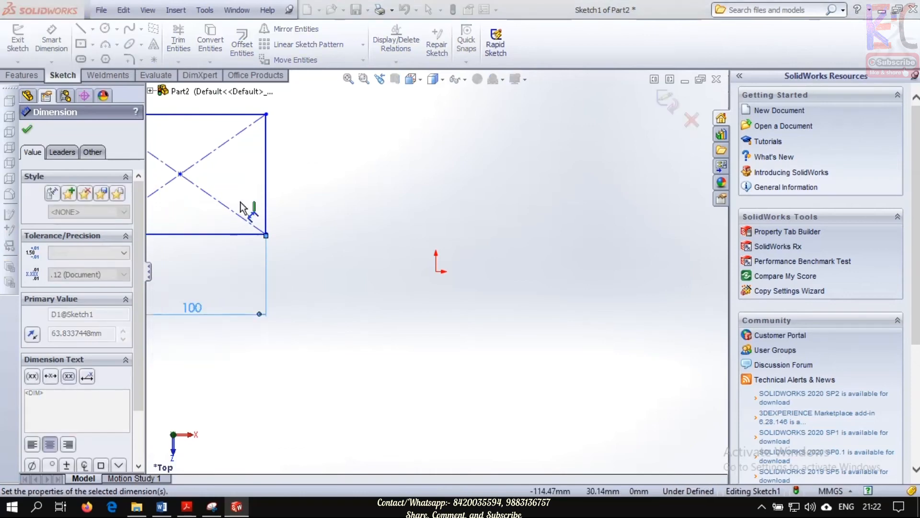
# Step: Dimension the rectangle's height beside its right edge, set it to 100 mm, and leave the dimension command
pyautogui.click(266, 189)
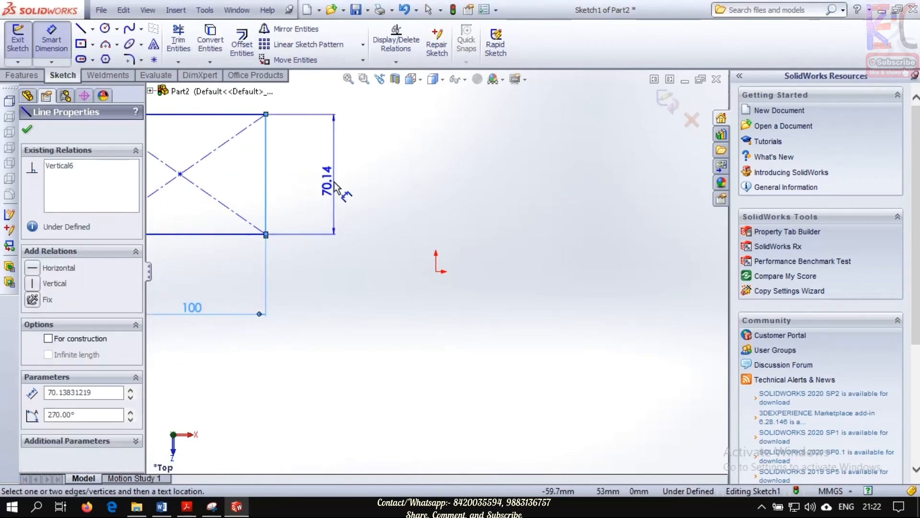
pyautogui.click(334, 187)
pyautogui.write('100')
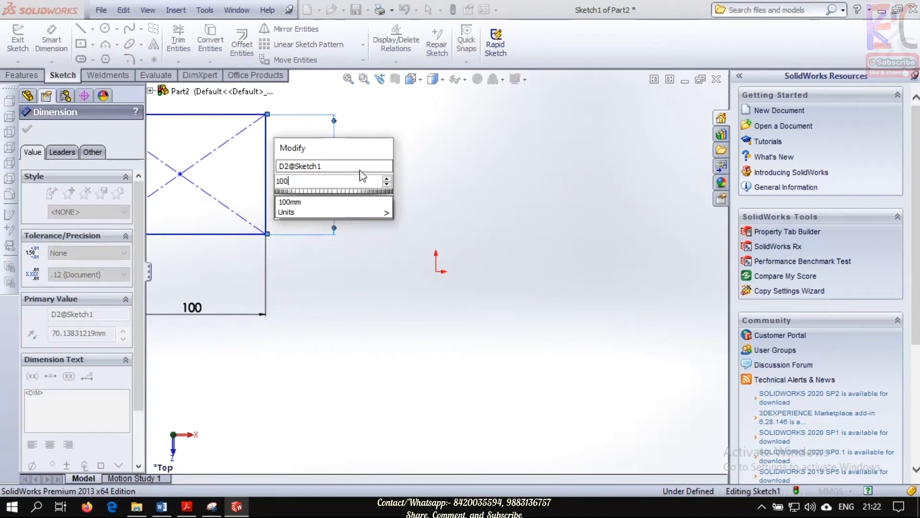
pyautogui.press('Return')
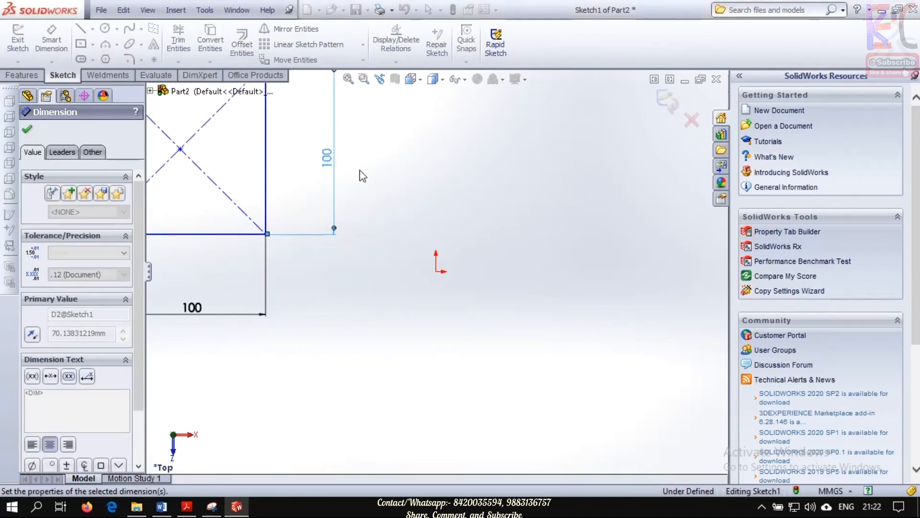
pyautogui.press('Escape')
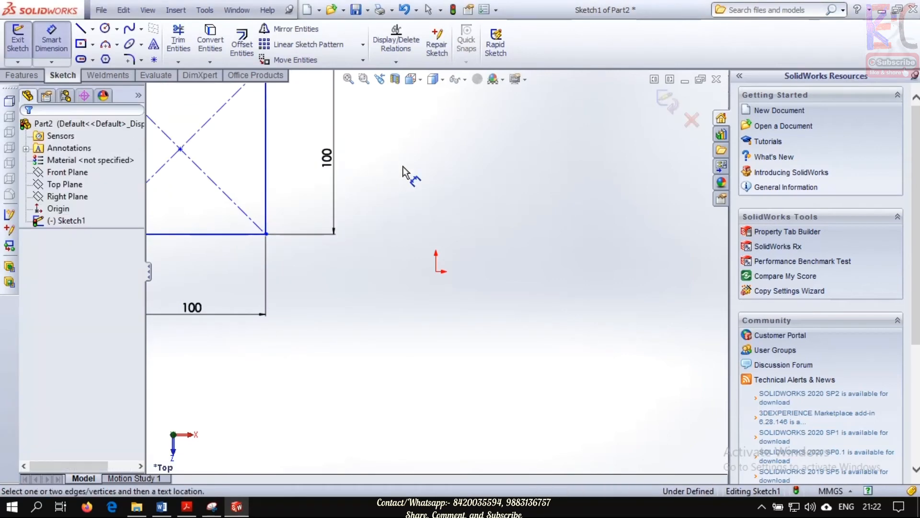
pyautogui.press('Escape')
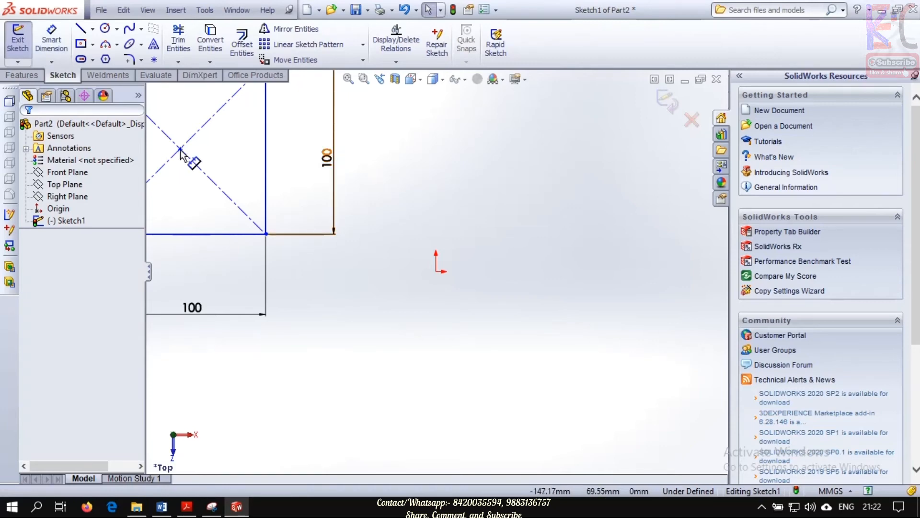
# Step: Move the square by its centre point onto the sketch origin so the two become coincident
pyautogui.moveTo(181, 149)
pyautogui.mouseDown()
pyautogui.moveTo(240, 196)
pyautogui.moveTo(400, 259)
pyautogui.moveTo(433, 262)
pyautogui.moveTo(436, 271)
pyautogui.moveTo(423, 245)
pyautogui.moveTo(301, 173)
pyautogui.moveTo(333, 226)
pyautogui.mouseUp()
pyautogui.moveTo(376, 248); pyautogui.dragTo(392, 253)
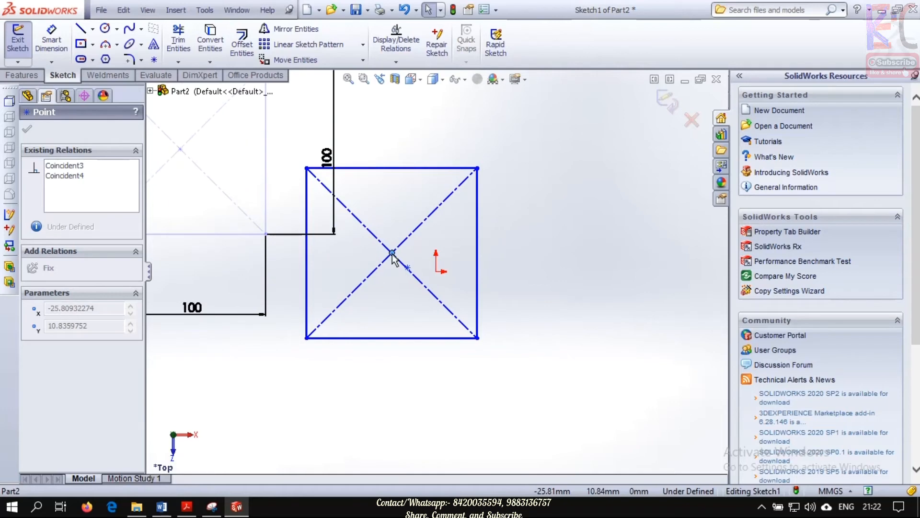
pyautogui.moveTo(393, 253); pyautogui.dragTo(407, 256)
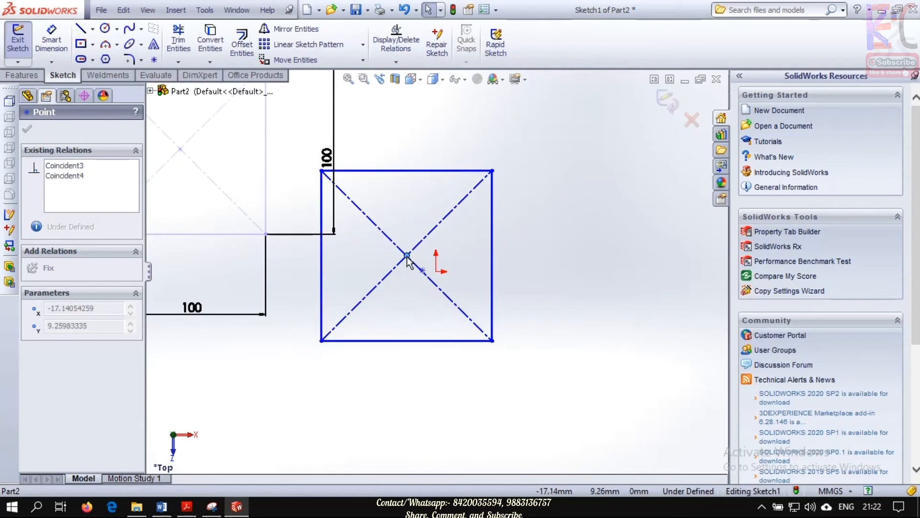
pyautogui.moveTo(407, 256); pyautogui.dragTo(435, 274)
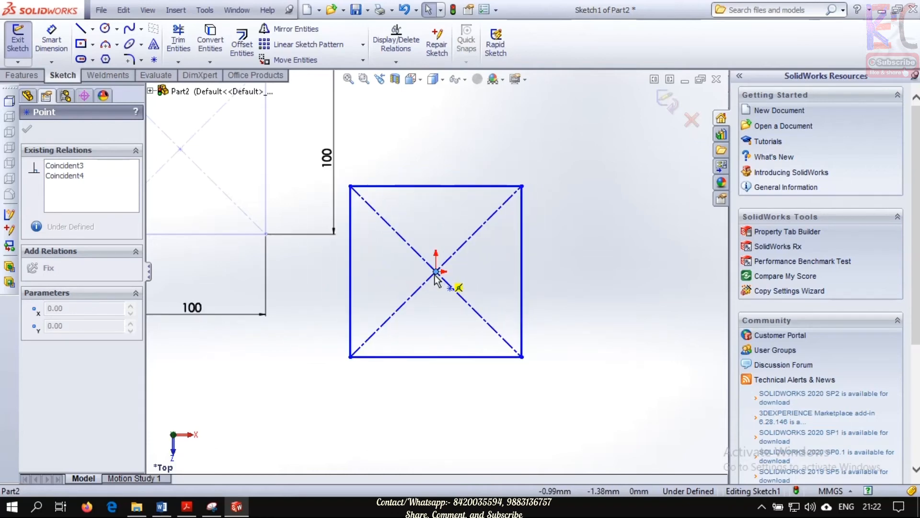
pyautogui.moveTo(435, 274)
pyautogui.mouseDown()
pyautogui.moveTo(409, 275)
pyautogui.moveTo(437, 270)
pyautogui.mouseUp()
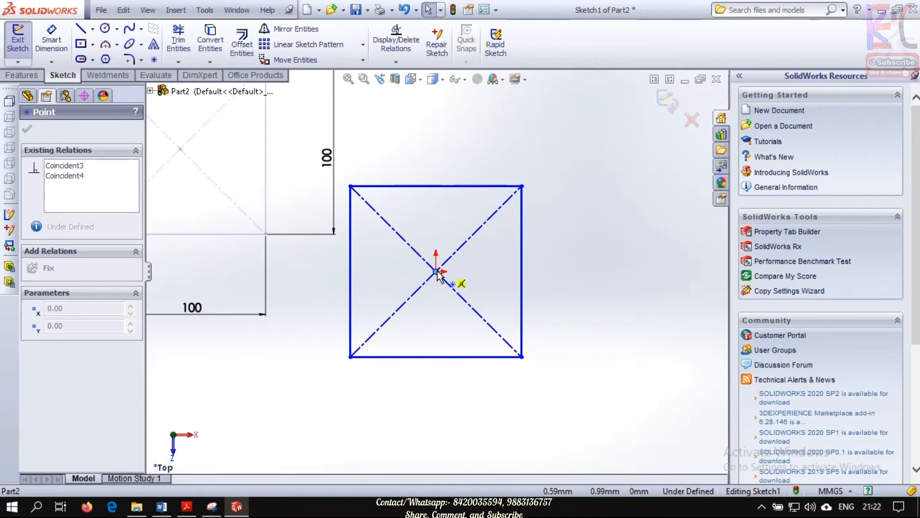
pyautogui.moveTo(437, 271); pyautogui.dragTo(437, 272)
pyautogui.click(319, 133)
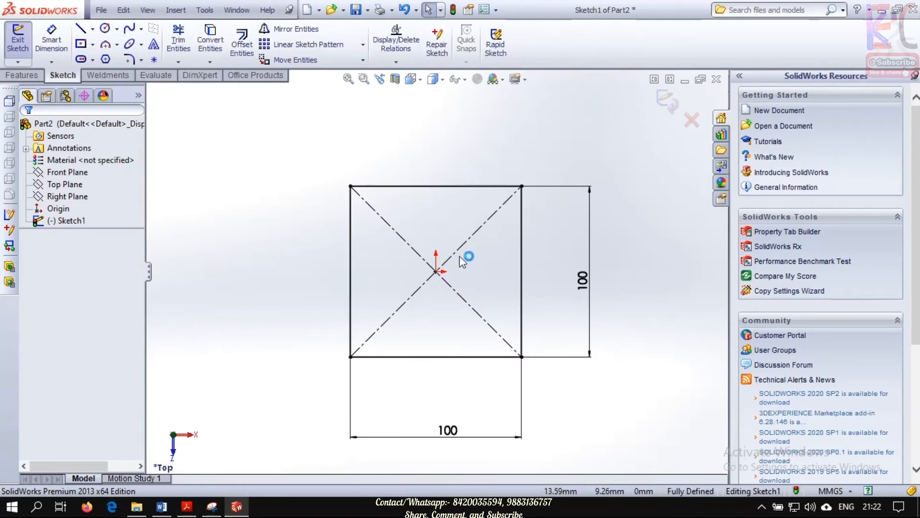
pyautogui.click(105, 29)
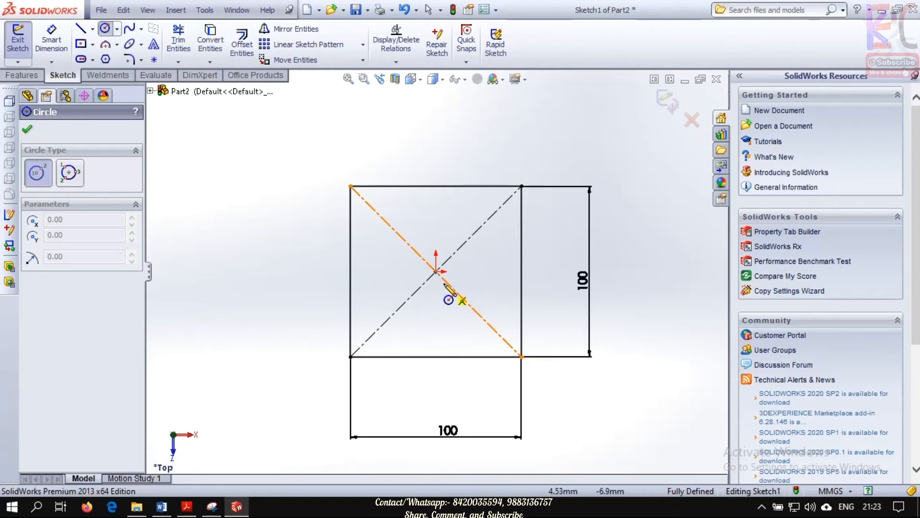
pyautogui.click(436, 272)
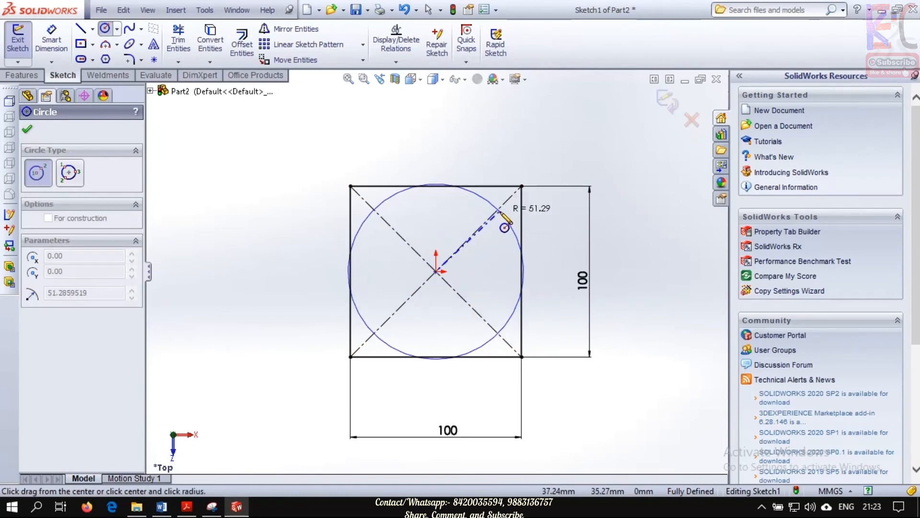
pyautogui.press('Escape')
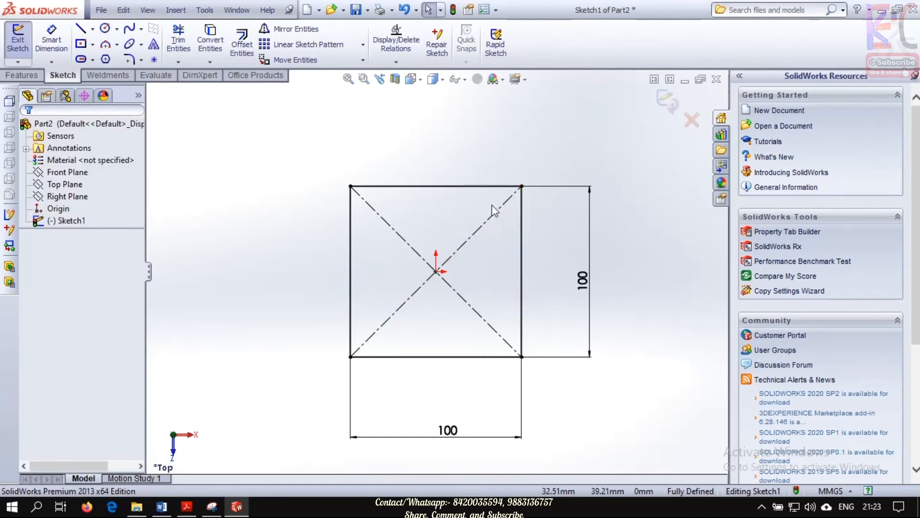
pyautogui.scroll(4, 525, 280)
pyautogui.scroll(-5, 525, 281)
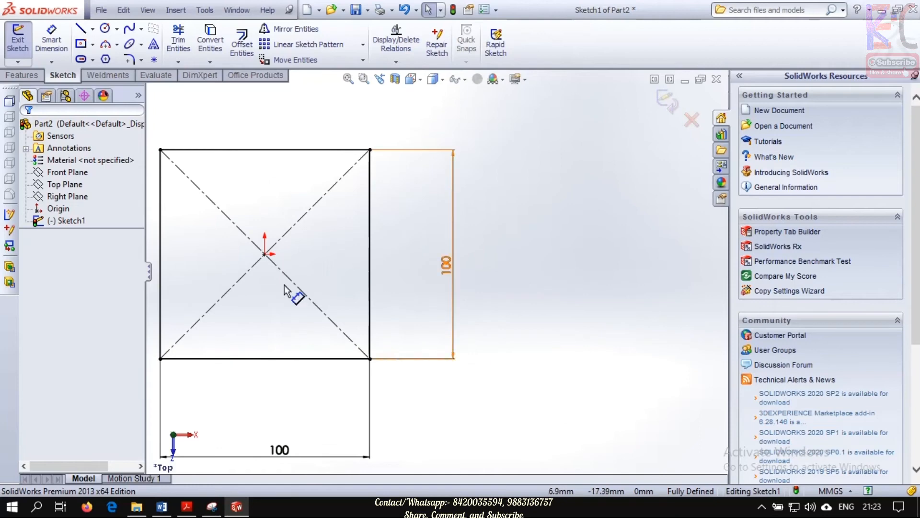
pyautogui.scroll(5, 285, 287)
pyautogui.scroll(-5, 323, 268)
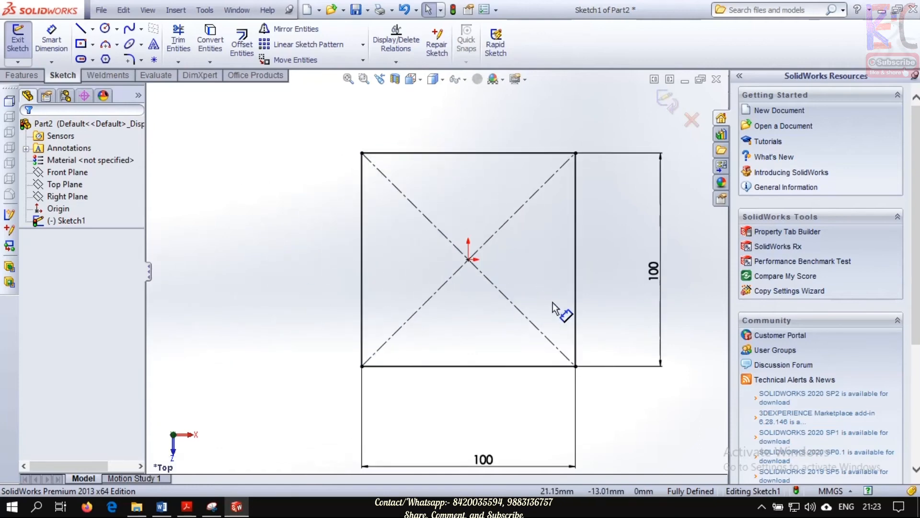
pyautogui.scroll(-1, 522, 295)
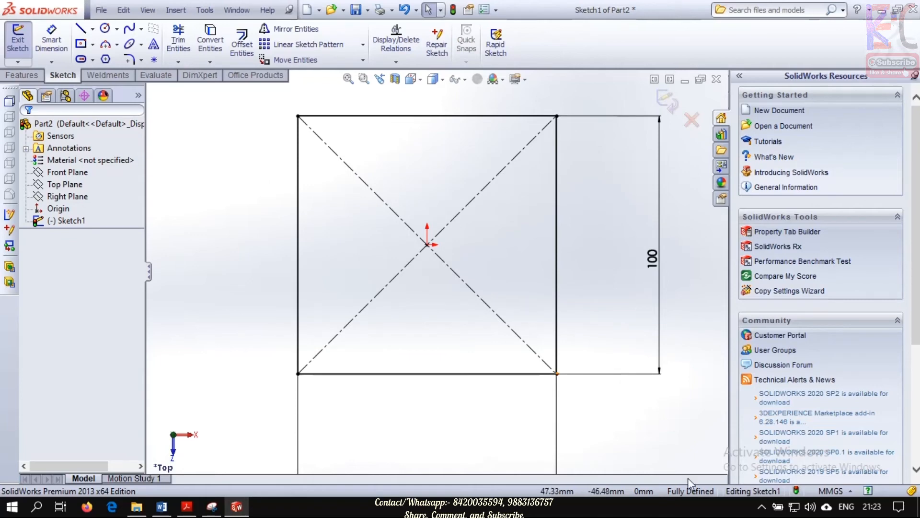
pyautogui.click(762, 507)
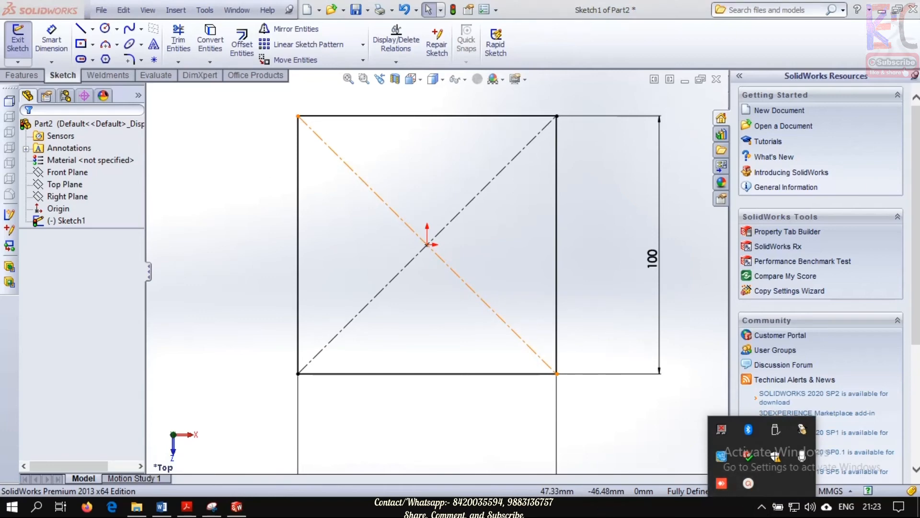
pyautogui.click(461, 484)
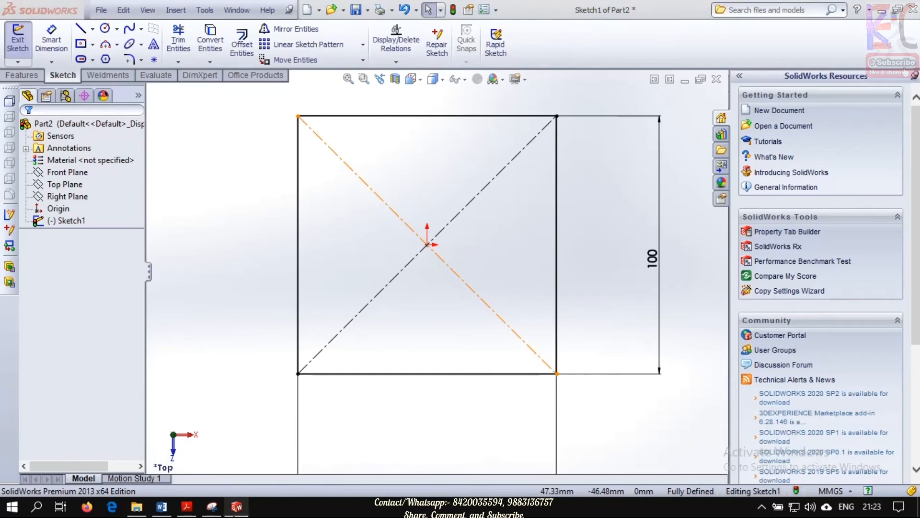
pyautogui.click(762, 508)
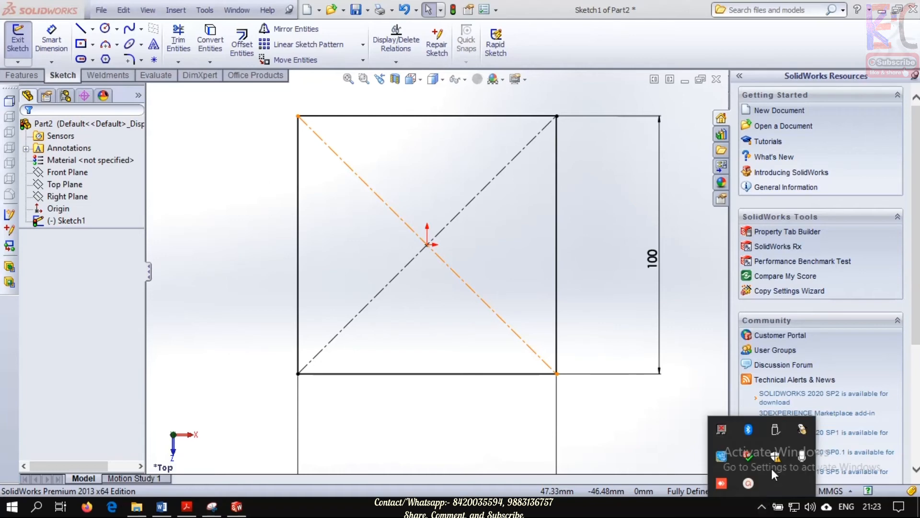
pyautogui.click(749, 484)
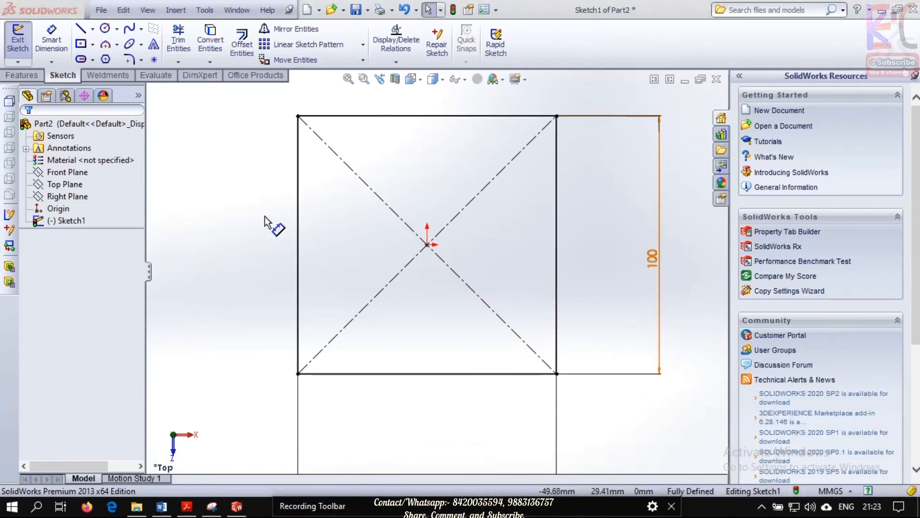
# Step: Sketch a circle of about 8.6 mm radius inside the square, between the origin and the upper edge
pyautogui.click(106, 30)
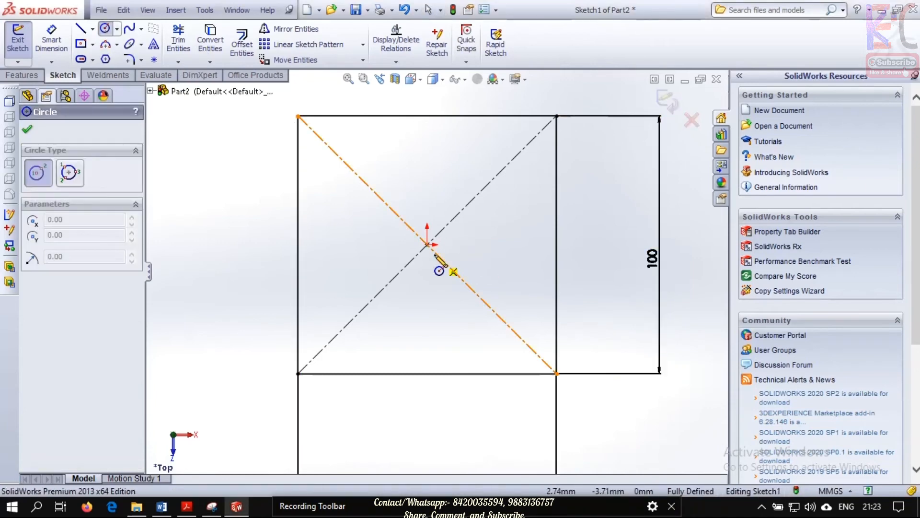
pyautogui.click(423, 161)
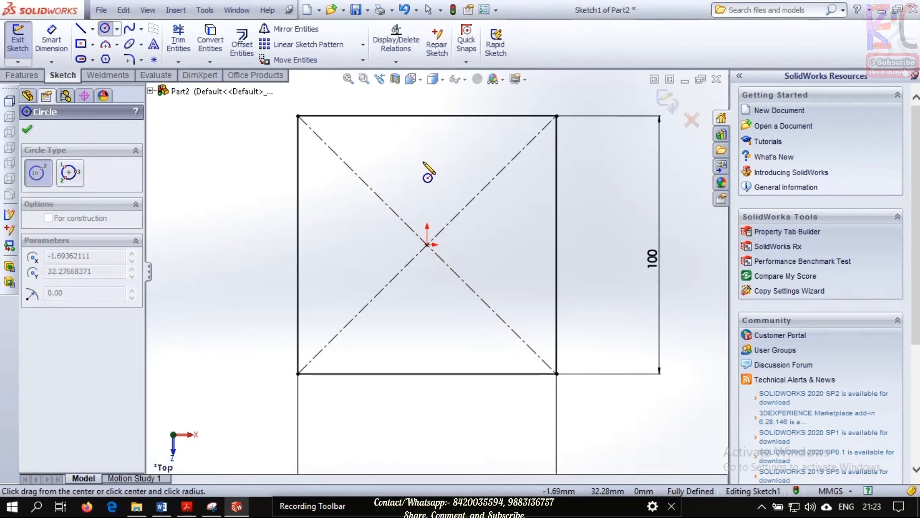
pyautogui.click(445, 163)
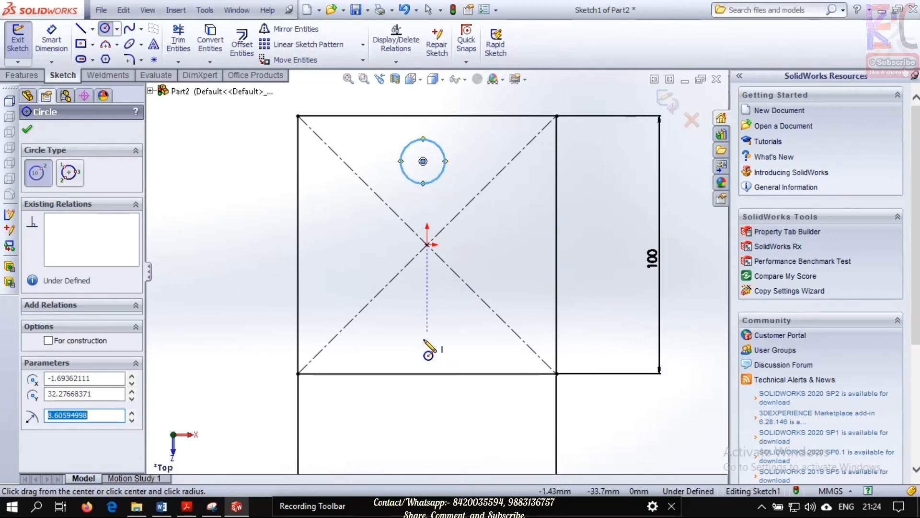
pyautogui.press('Escape')
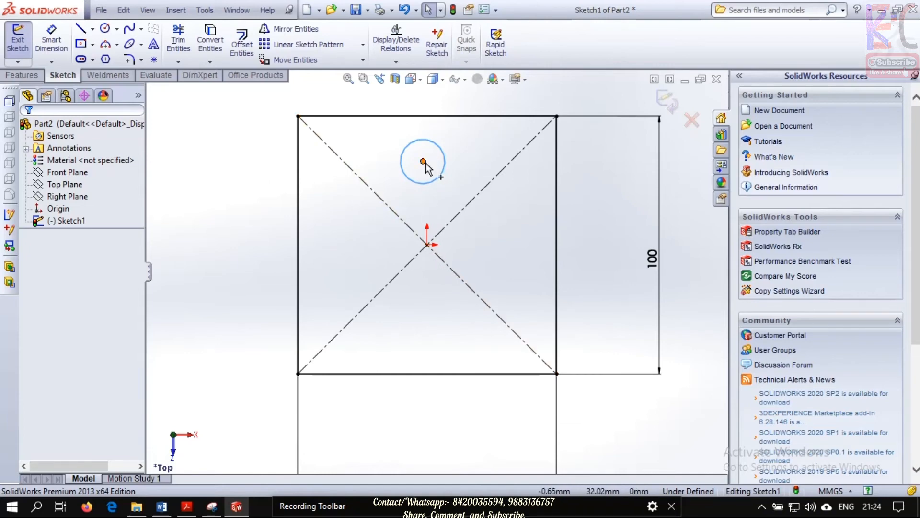
# Step: Move the circle's centre point into vertical alignment with the origin, about 32 mm above it
pyautogui.moveTo(423, 161)
pyautogui.mouseDown()
pyautogui.moveTo(429, 245)
pyautogui.moveTo(432, 143)
pyautogui.moveTo(406, 166)
pyautogui.moveTo(426, 157)
pyautogui.moveTo(427, 211)
pyautogui.moveTo(429, 163)
pyautogui.mouseUp()
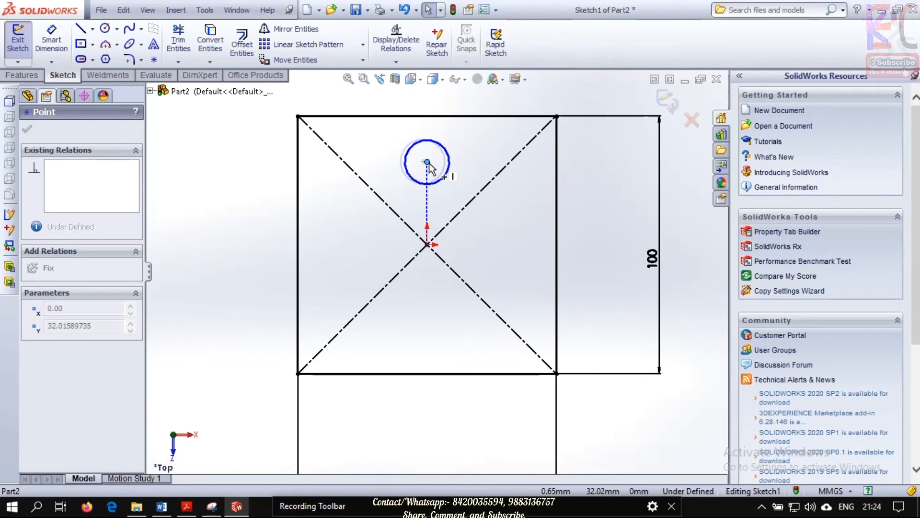
pyautogui.moveTo(428, 164); pyautogui.dragTo(427, 162)
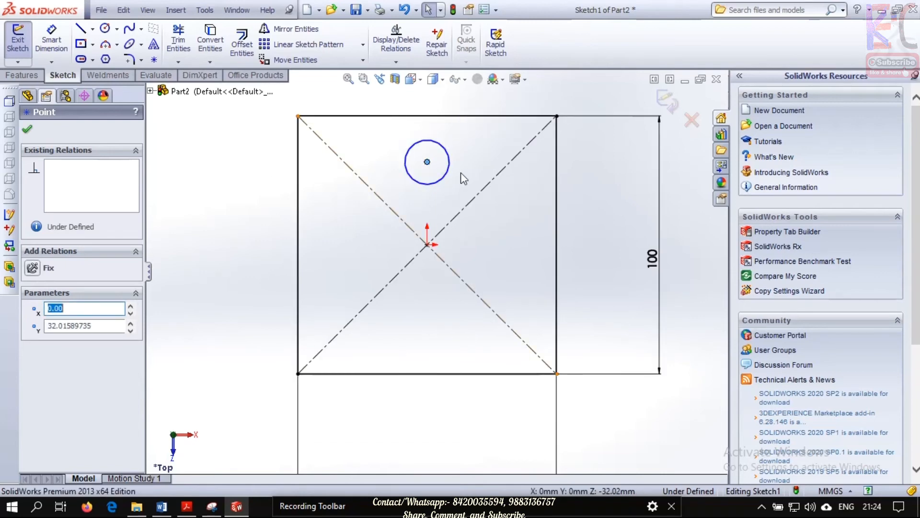
pyautogui.click(443, 214)
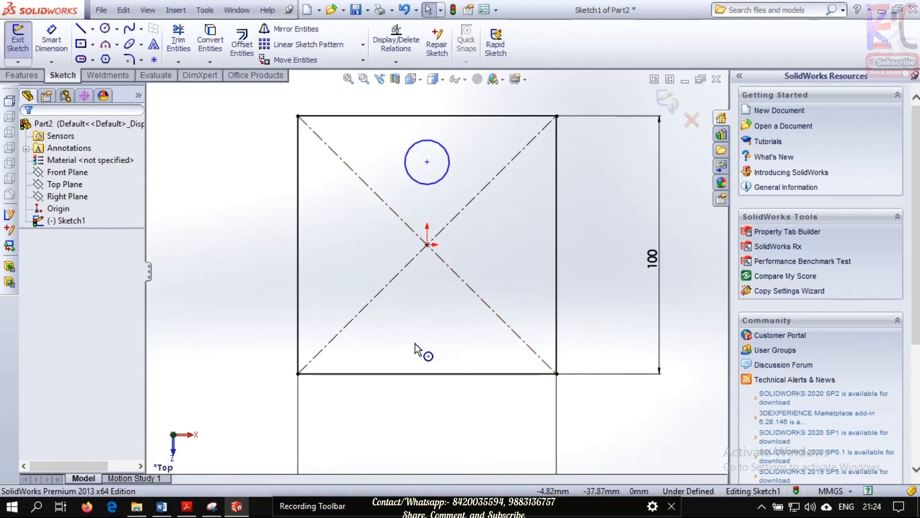
# Step: Create a linear sketch pattern of the circle along the X-axis with 20 mm spacing and 3 instances
pyautogui.click(418, 143)
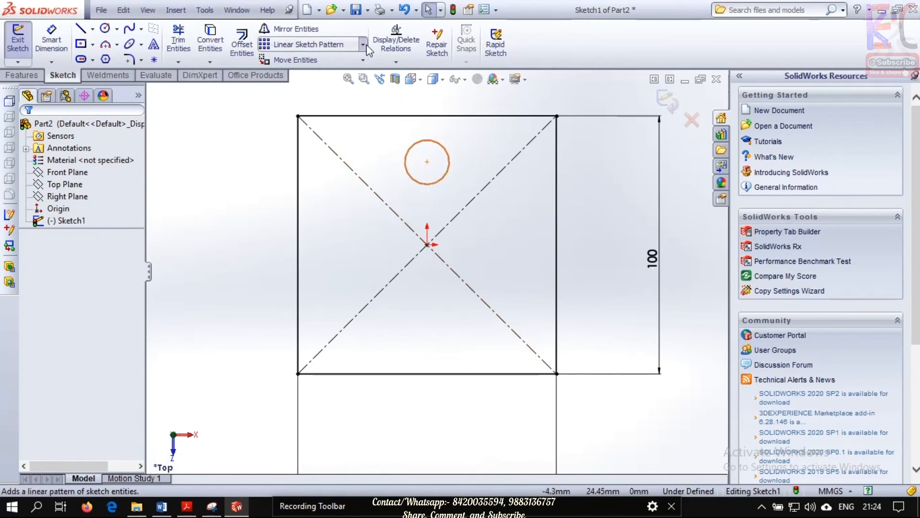
pyautogui.click(363, 45)
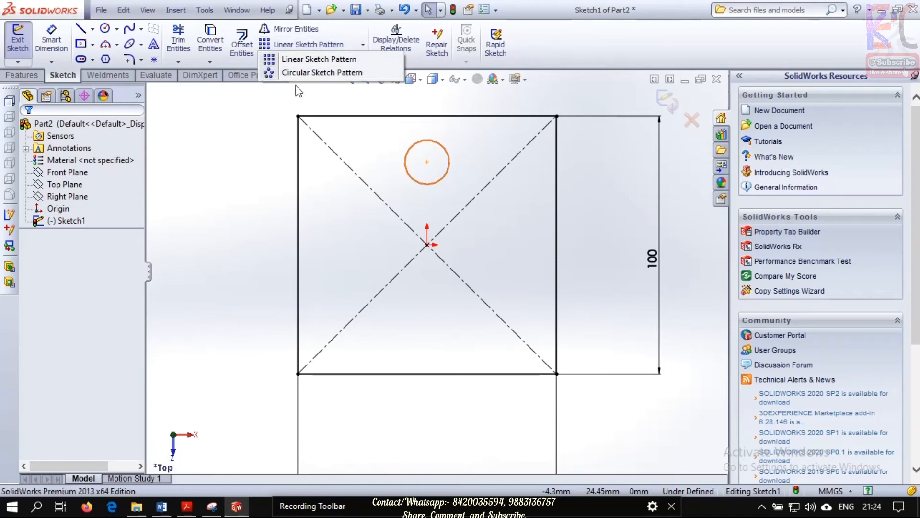
pyautogui.click(307, 60)
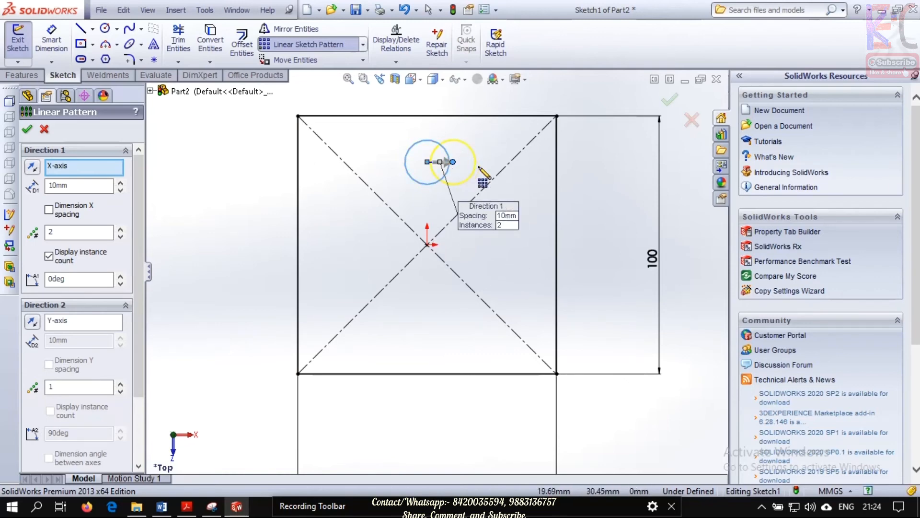
pyautogui.click(517, 217)
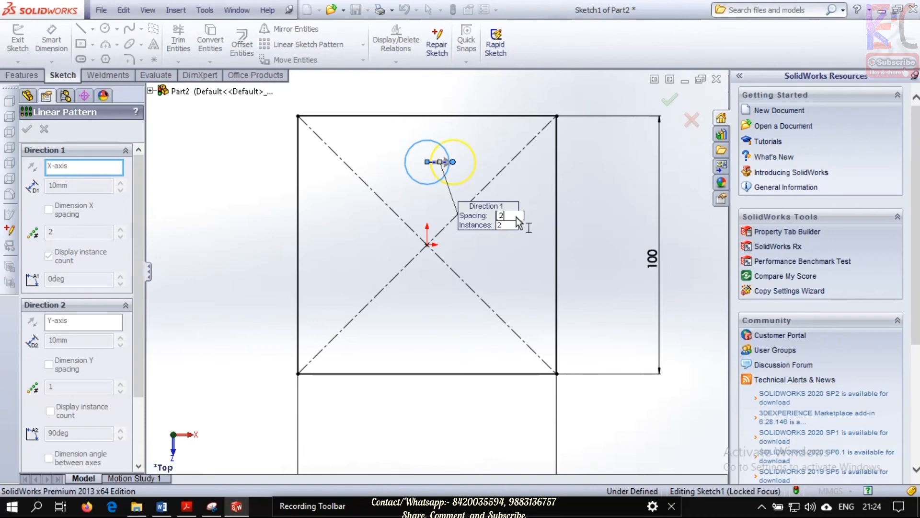
pyautogui.write('20')
pyautogui.press('Return')
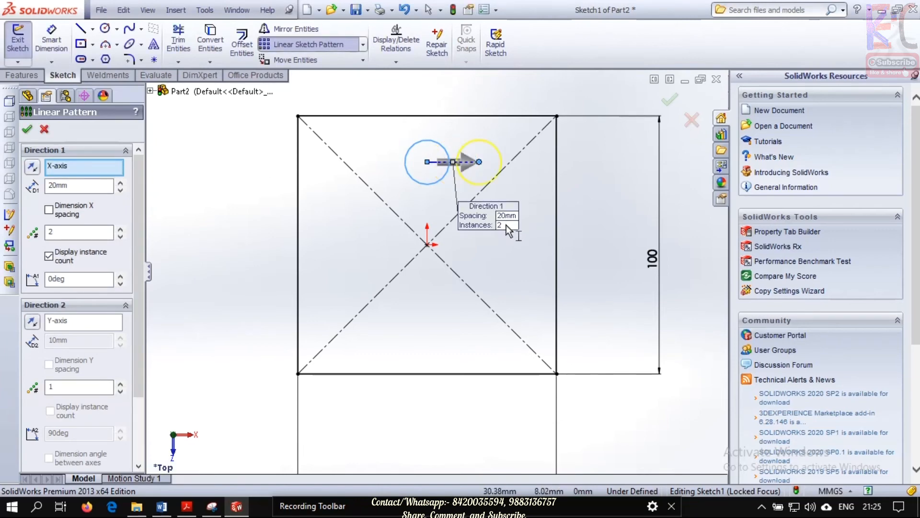
pyautogui.click(506, 225)
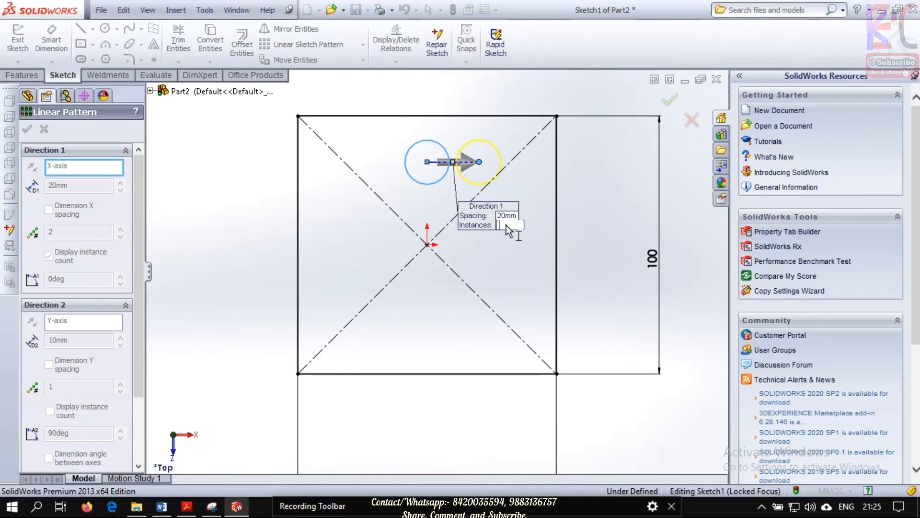
pyautogui.press('Return')
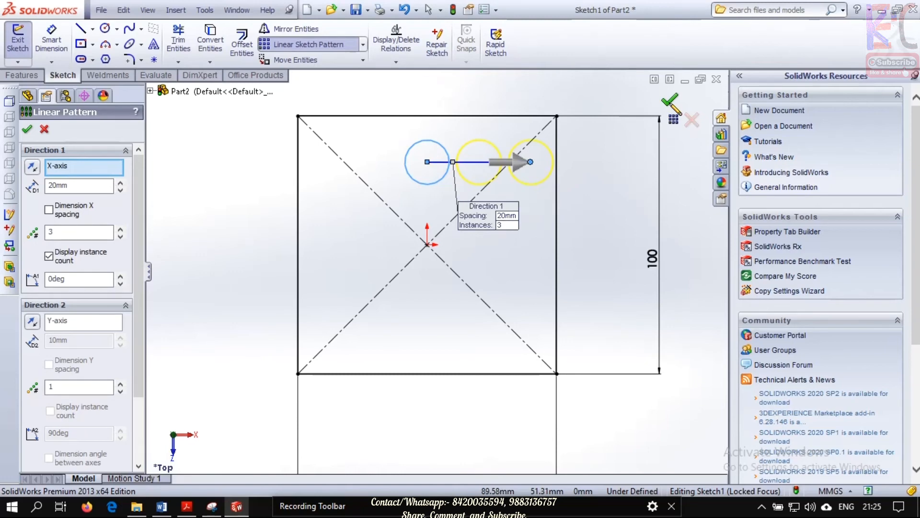
pyautogui.click(670, 102)
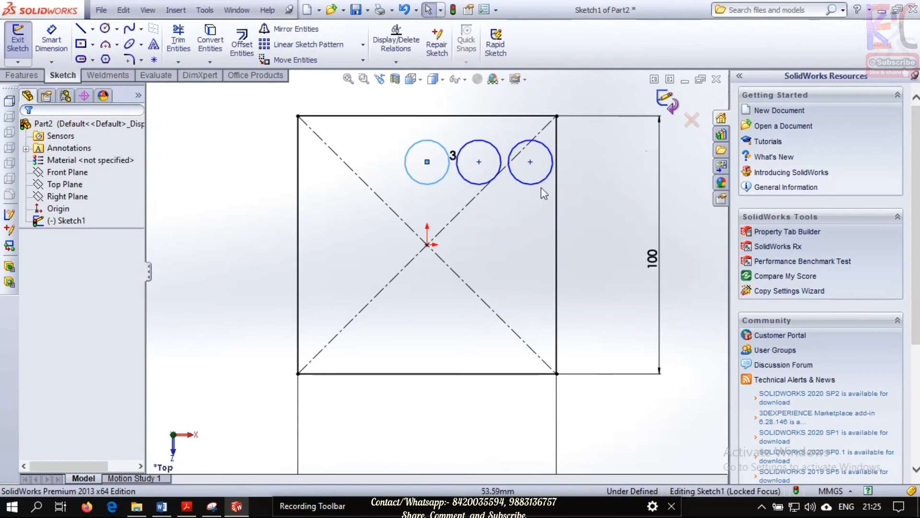
pyautogui.click(543, 93)
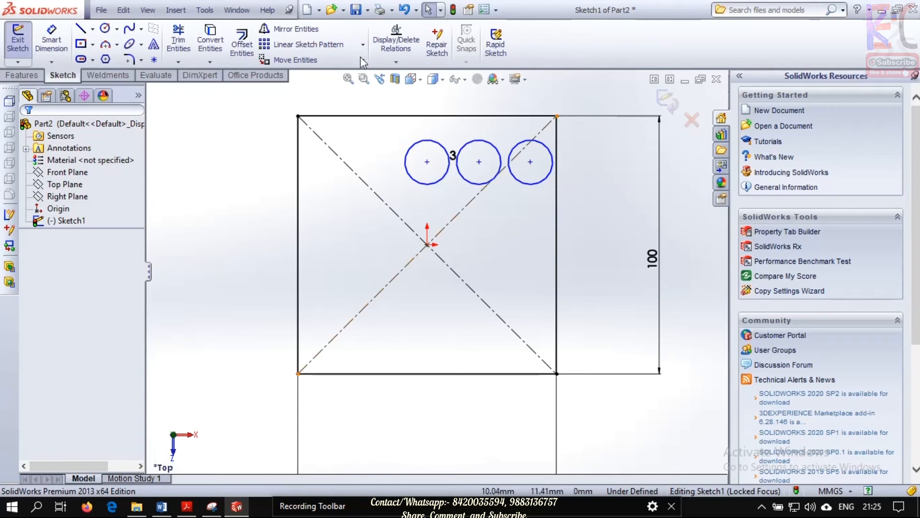
# Step: Create a circular sketch pattern of the original circle about the origin with 6 equally spaced instances over 360 degrees
pyautogui.click(363, 44)
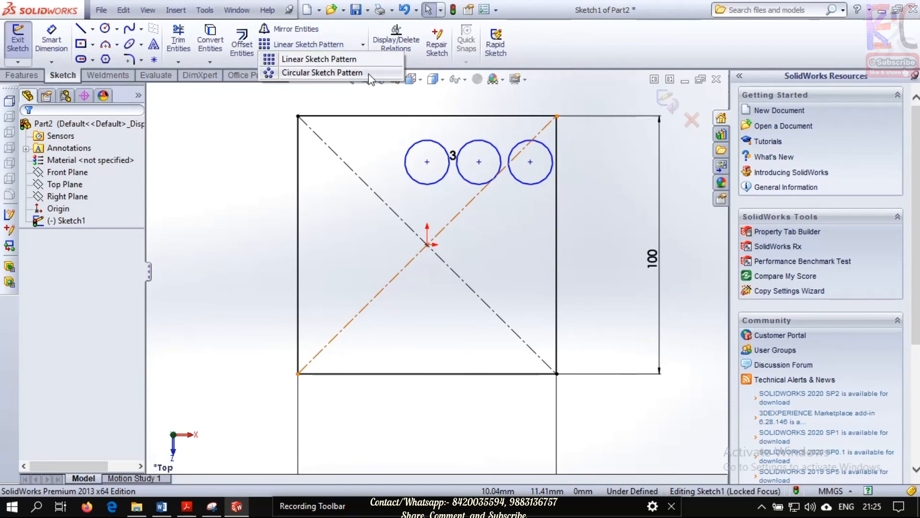
pyautogui.click(343, 72)
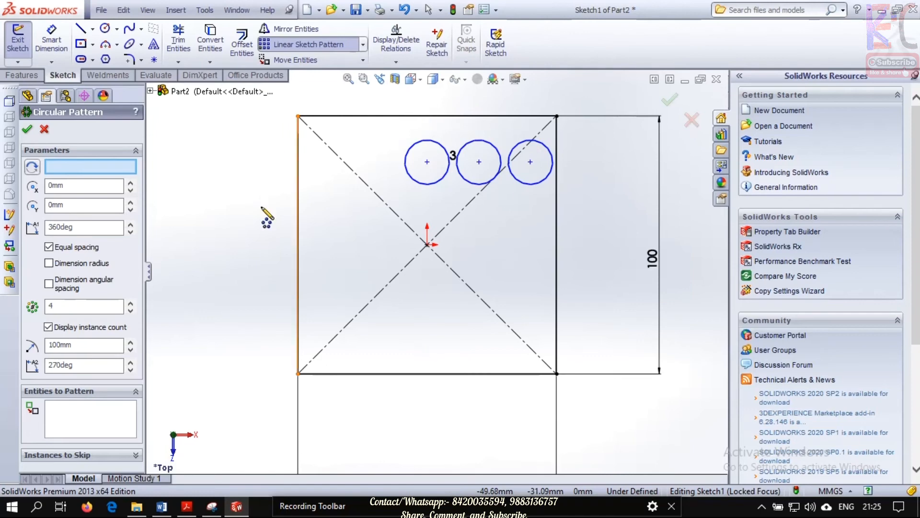
pyautogui.click(431, 143)
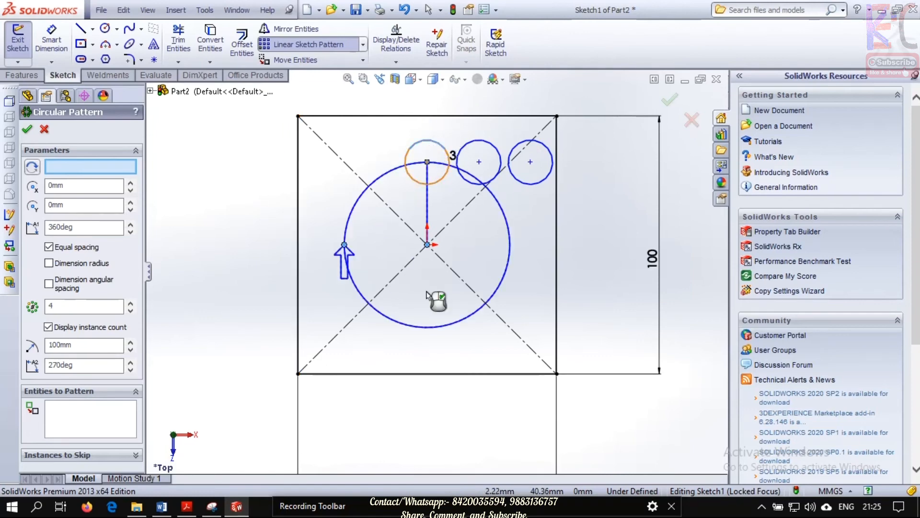
pyautogui.click(427, 245)
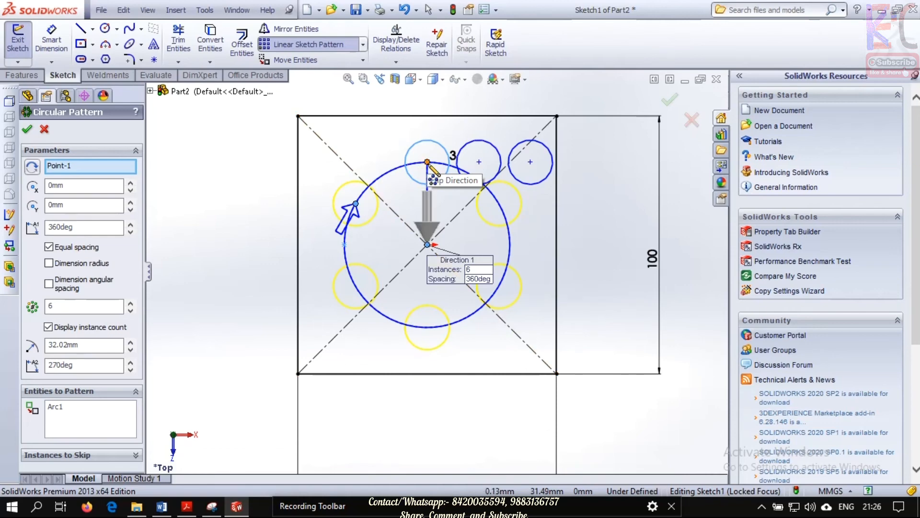
pyautogui.click(32, 166)
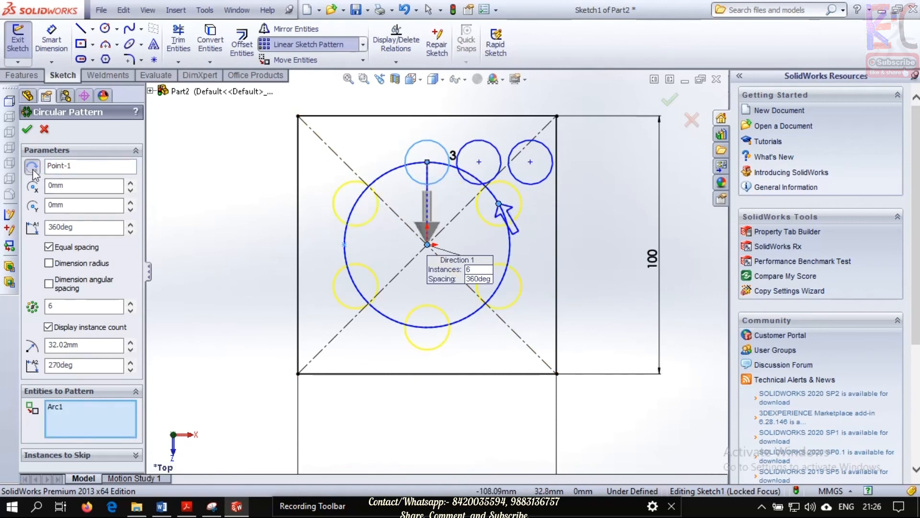
pyautogui.click(33, 167)
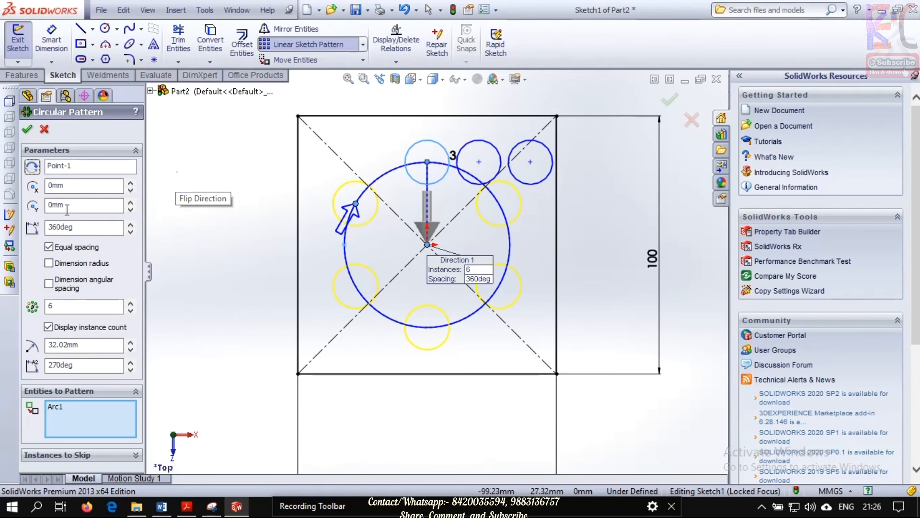
pyautogui.click(28, 129)
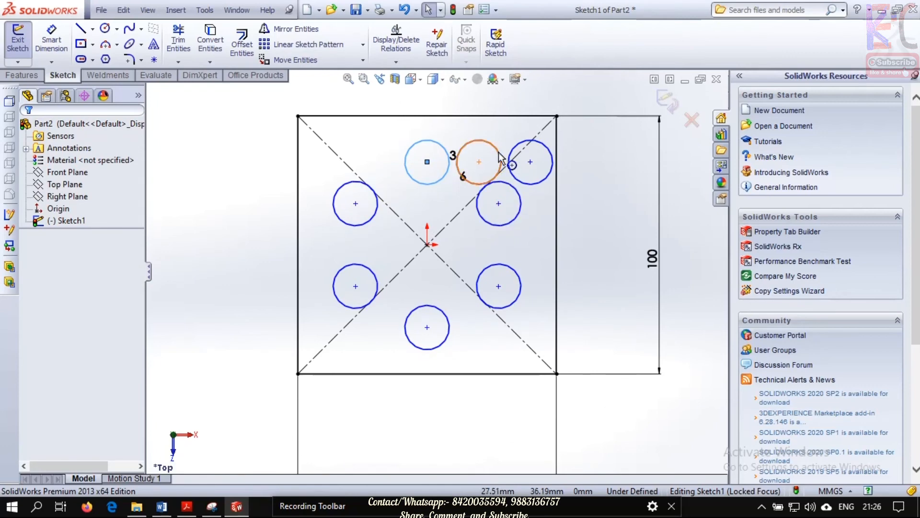
pyautogui.scroll(3, 480, 216)
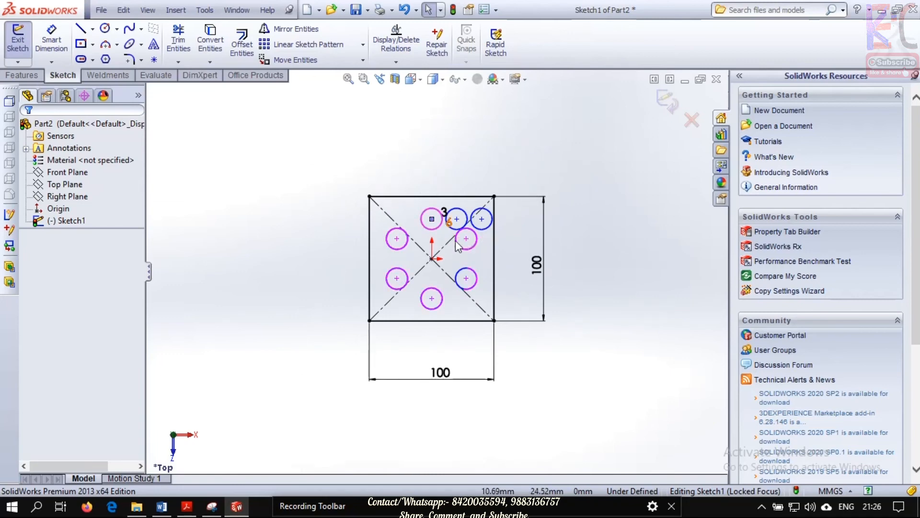
pyautogui.scroll(-1, 450, 233)
pyautogui.scroll(3, 434, 269)
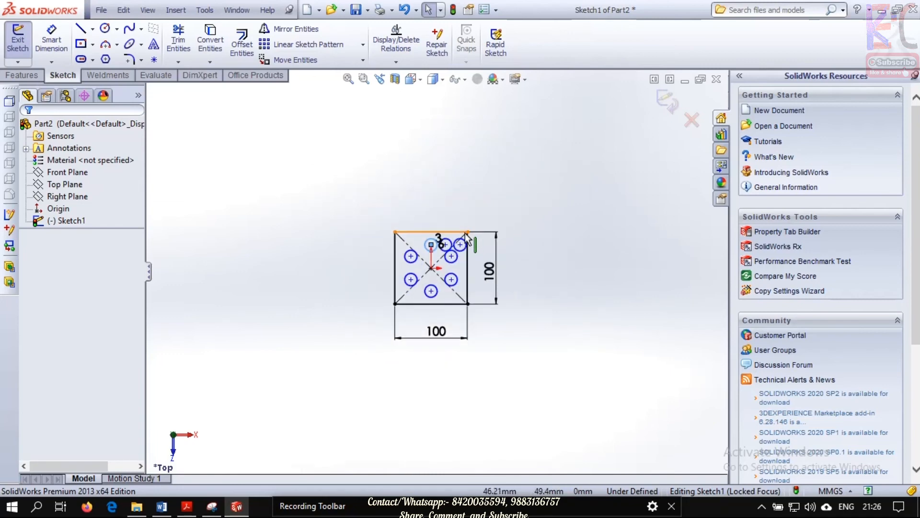
pyautogui.scroll(-5, 431, 259)
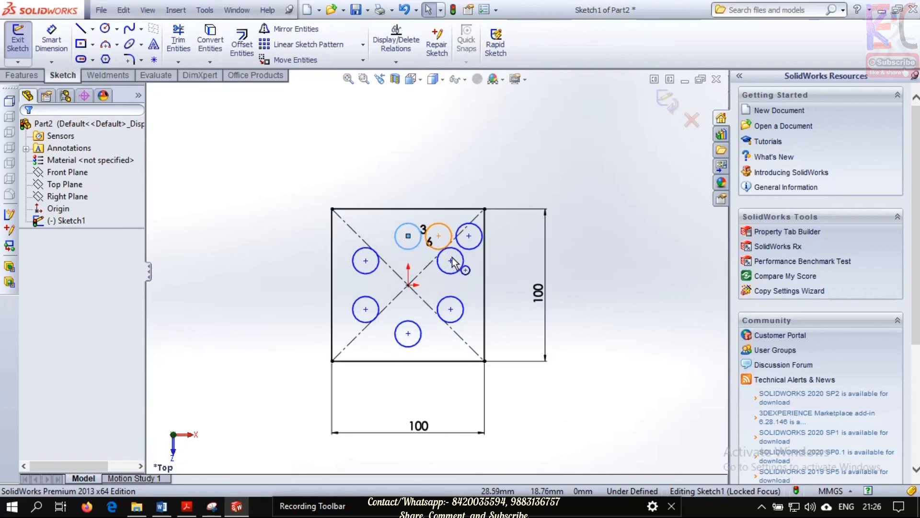
pyautogui.scroll(-4, 452, 257)
pyautogui.scroll(5, 452, 257)
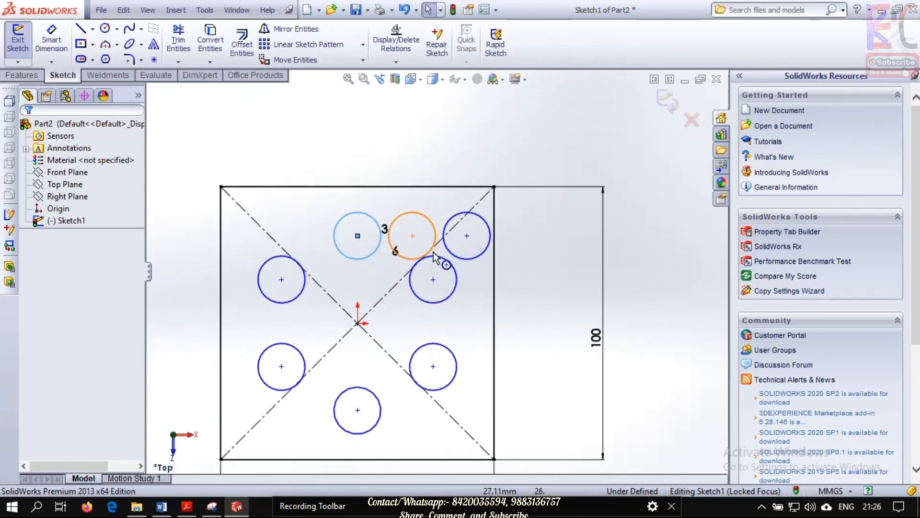
pyautogui.scroll(-4, 376, 302)
pyautogui.scroll(3, 407, 277)
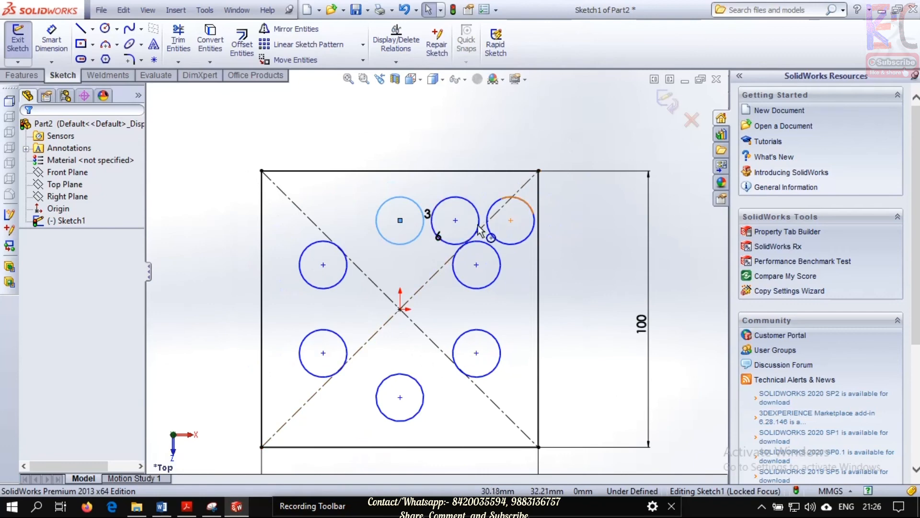
pyautogui.keyDown('ctrl'); pyautogui.click(437, 206); pyautogui.keyUp('ctrl')
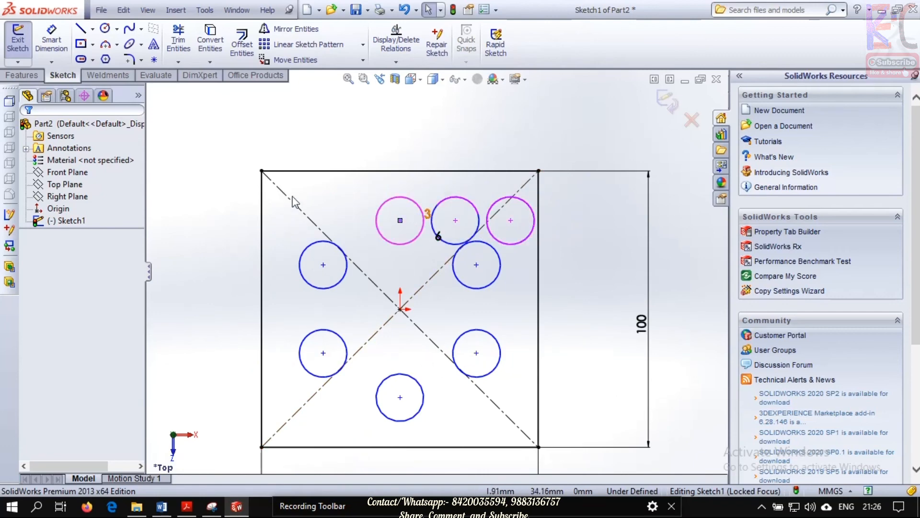
# Step: Sketch a vertical line about 35.76 mm long upward from the original circle's centre, past the square's upper edge
pyautogui.click(93, 30)
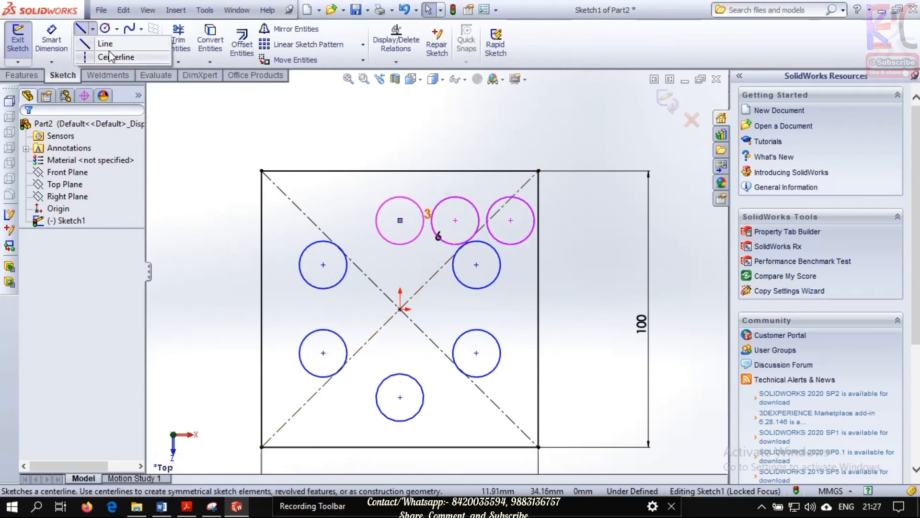
pyautogui.click(114, 60)
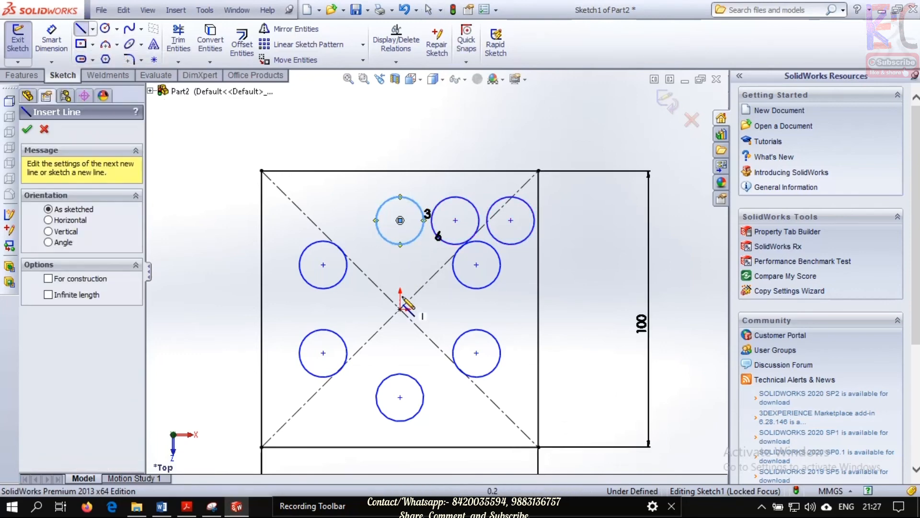
pyautogui.click(401, 220)
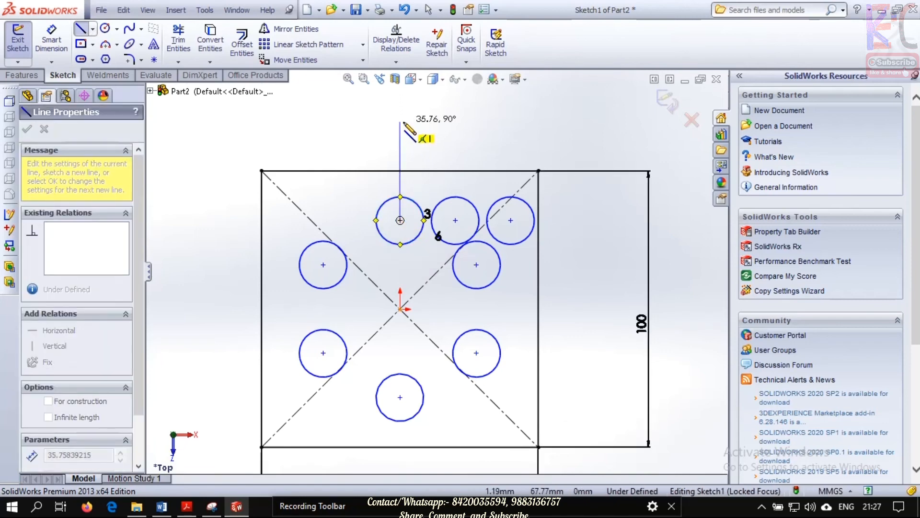
pyautogui.click(401, 122)
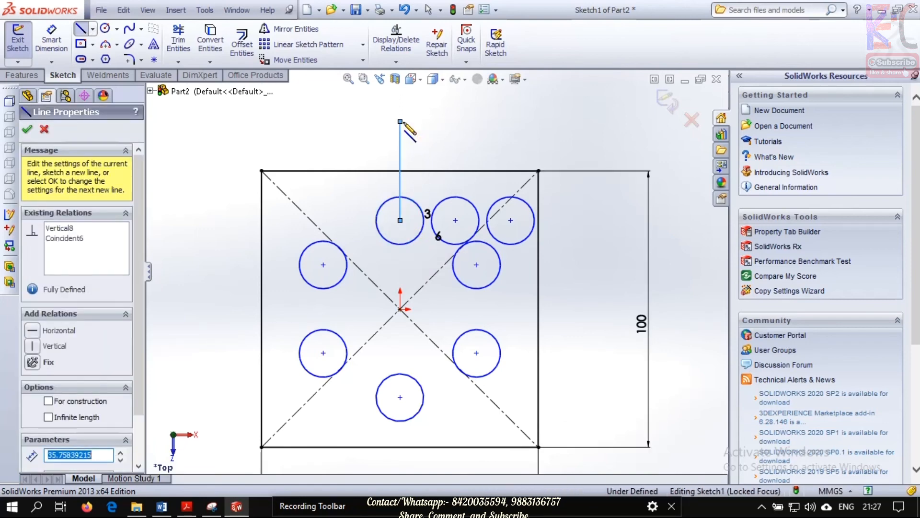
pyautogui.press('Escape')
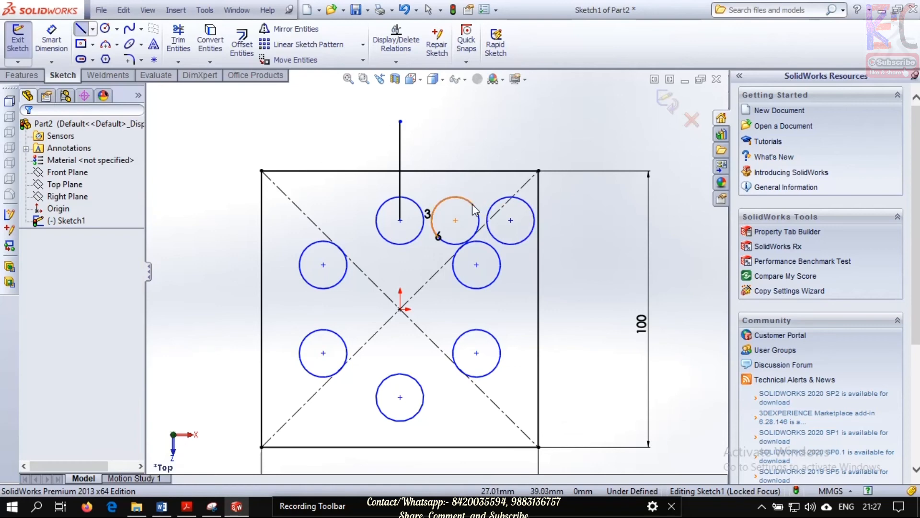
# Step: Mirror the two linearly patterned circles about the vertical line, keeping the originals, and delete that line
pyautogui.click(475, 211)
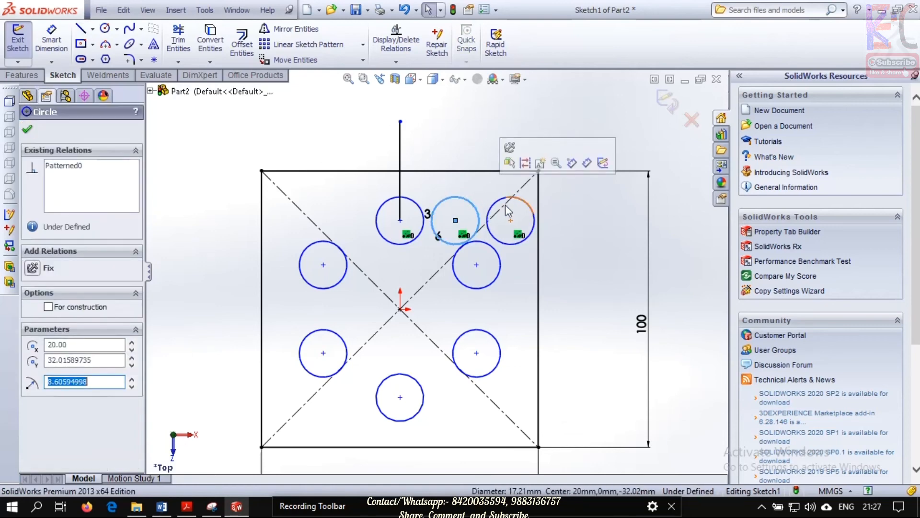
pyautogui.keyDown('ctrl'); pyautogui.click(527, 206); pyautogui.keyUp('ctrl')
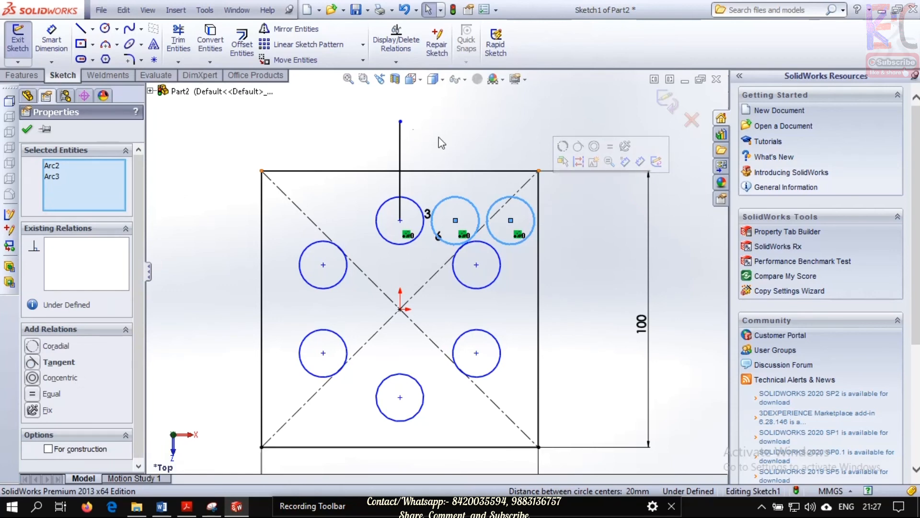
pyautogui.click(297, 29)
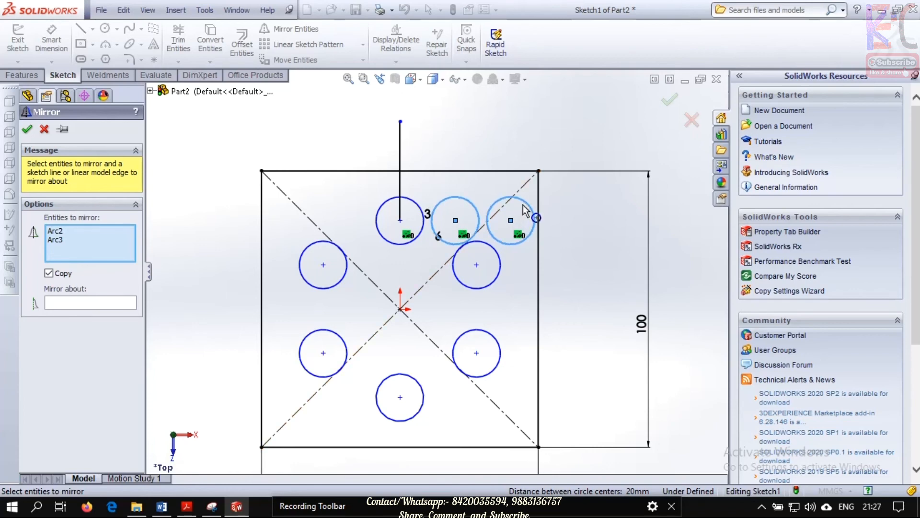
pyautogui.click(71, 303)
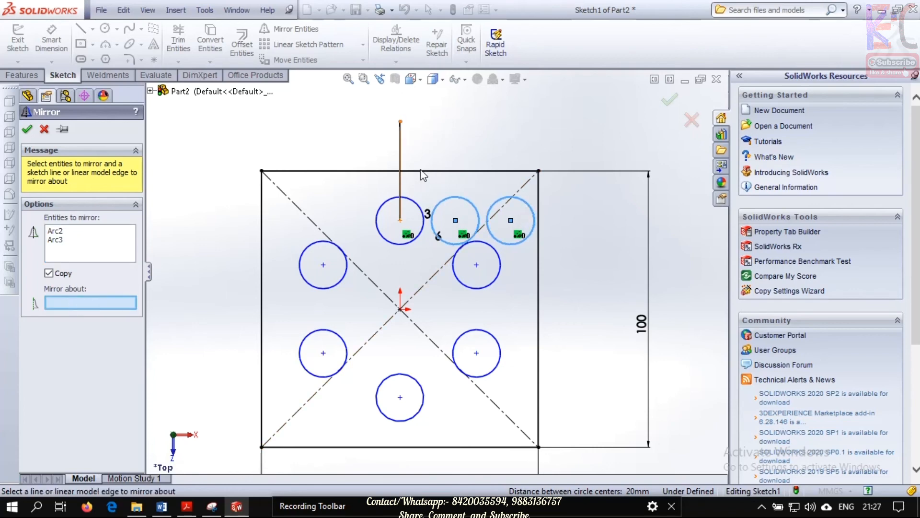
pyautogui.click(399, 138)
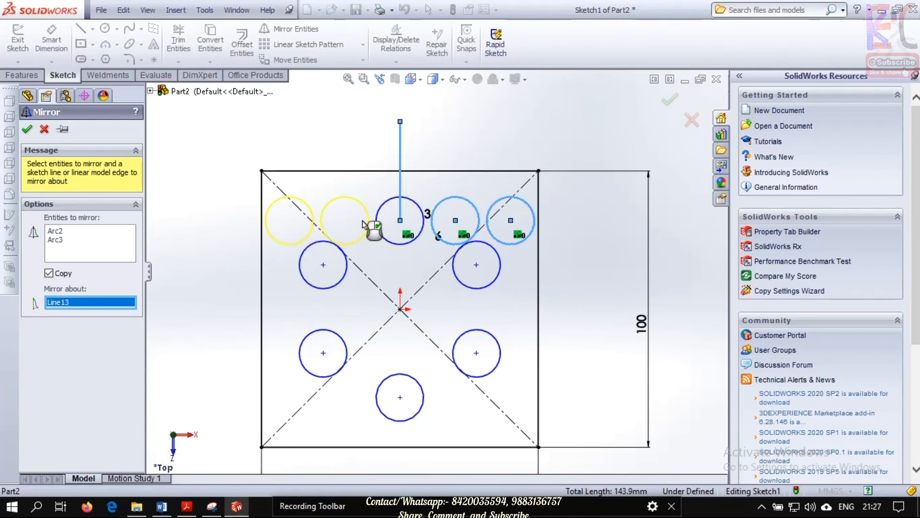
pyautogui.click(27, 130)
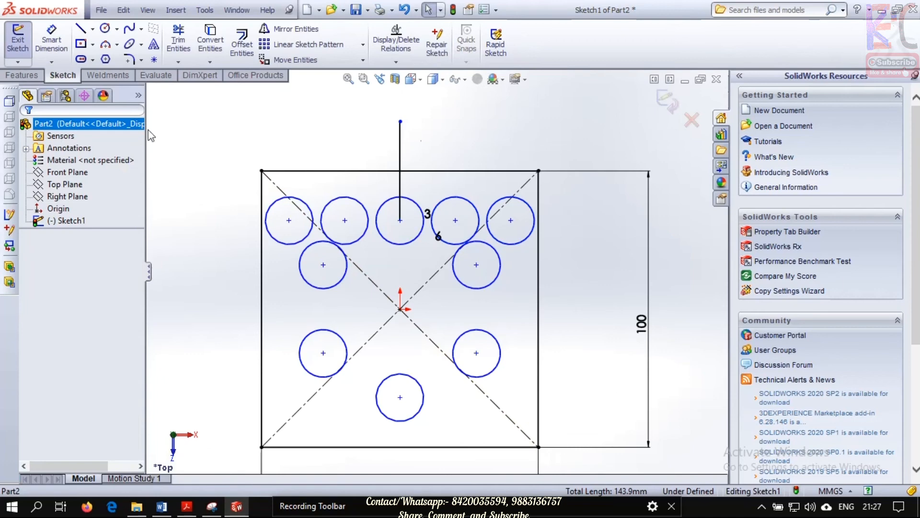
pyautogui.click(400, 144)
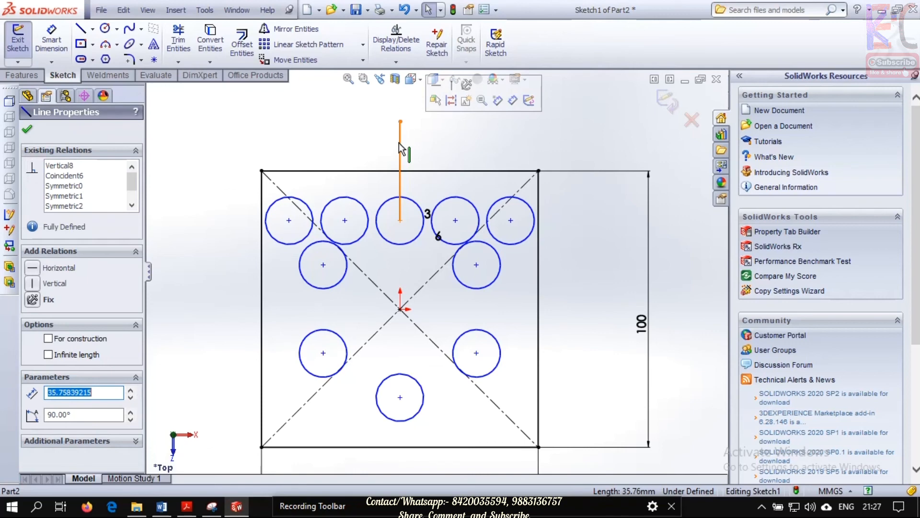
pyautogui.press('Delete')
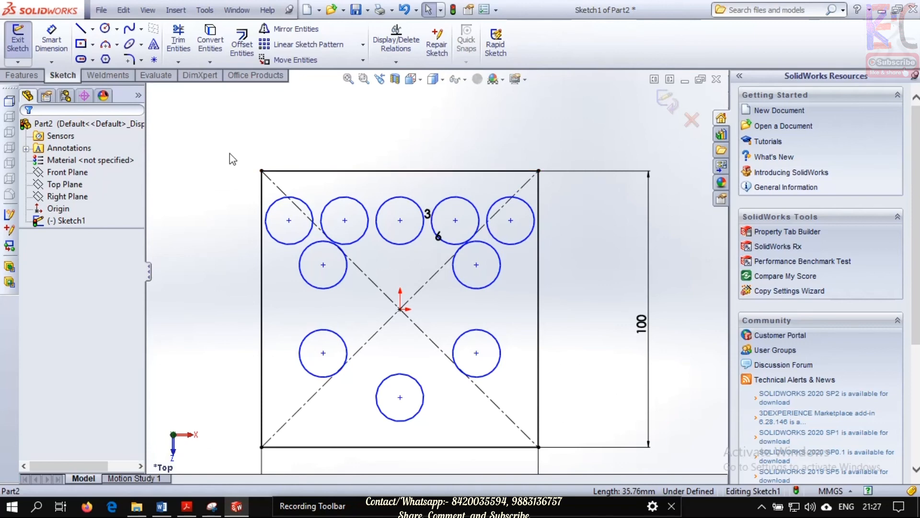
# Step: Delete all entities of the sketch, including the pattern seeds and dimensioned items, and undo that deletion
pyautogui.hotkey('ctrl', 'a')
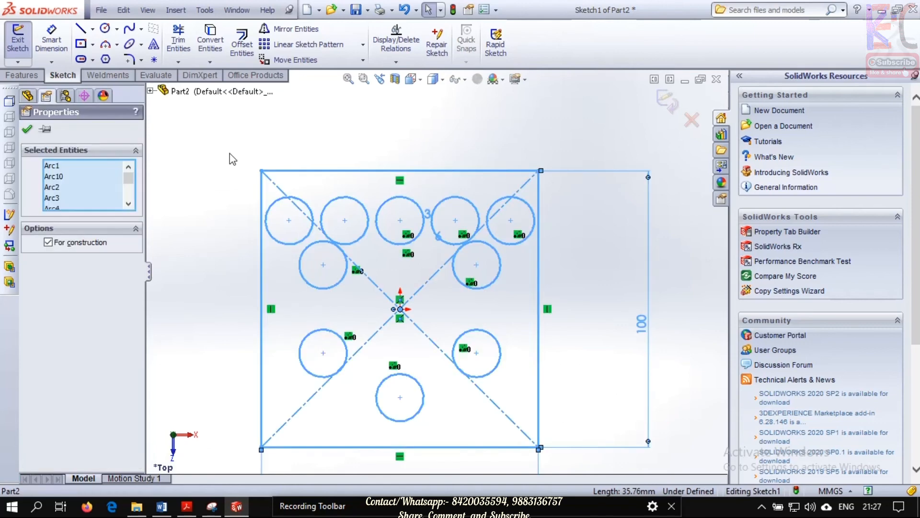
pyautogui.press('Delete')
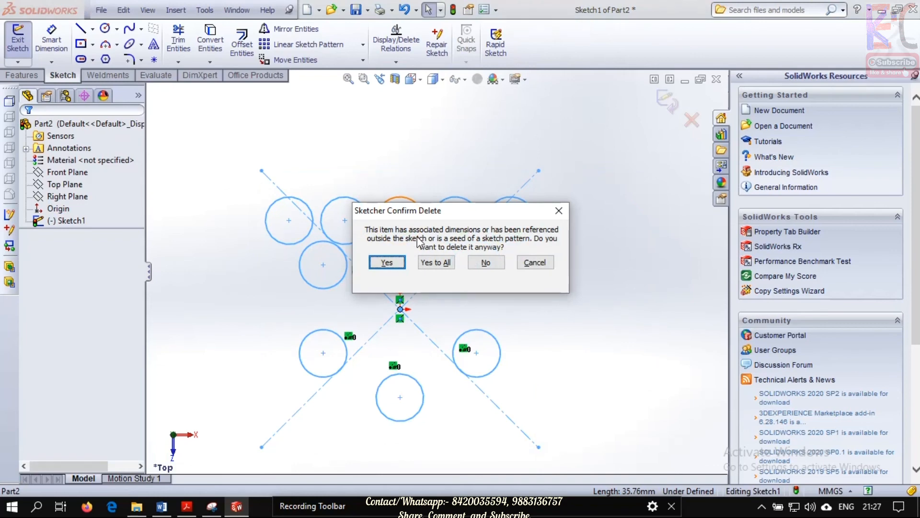
pyautogui.click(440, 263)
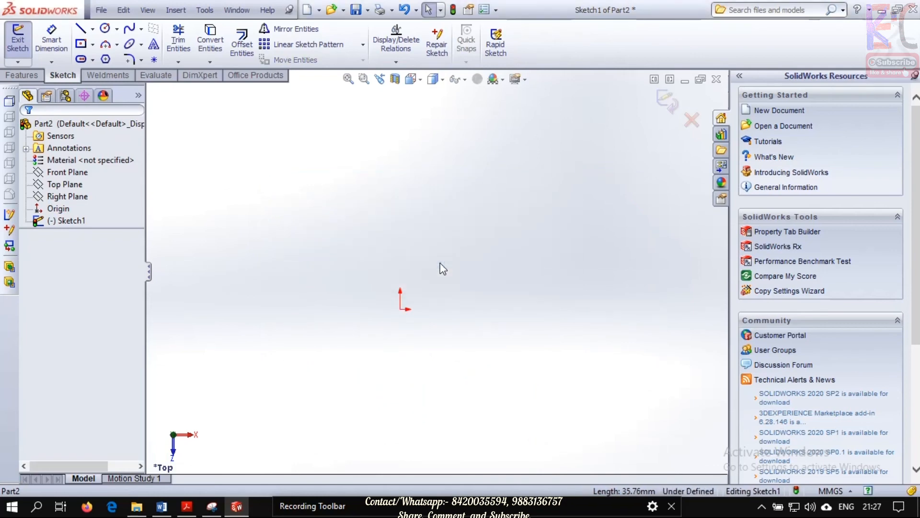
pyautogui.hotkey('ctrl', 'z')
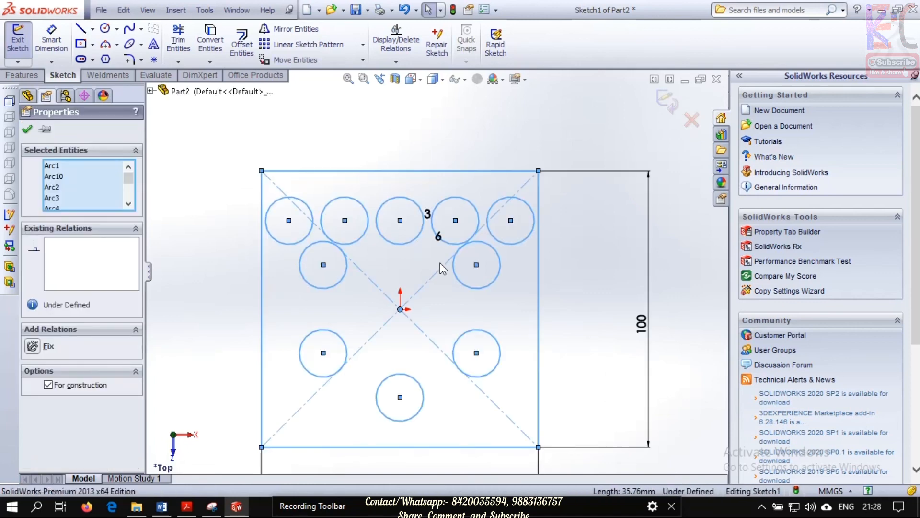
pyautogui.click(463, 125)
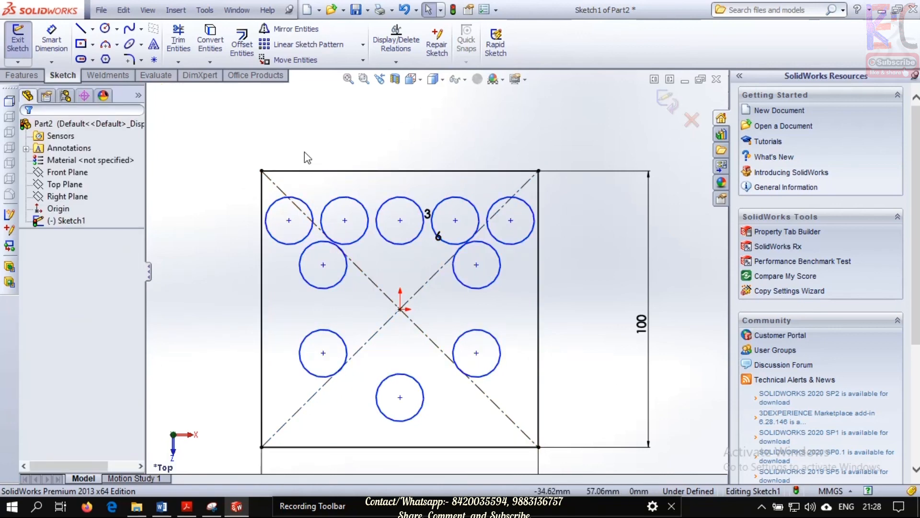
# Step: Start a Blind boss extrusion of the square sketch with its circular holes and set the depth to 100 mm
pyautogui.click(21, 76)
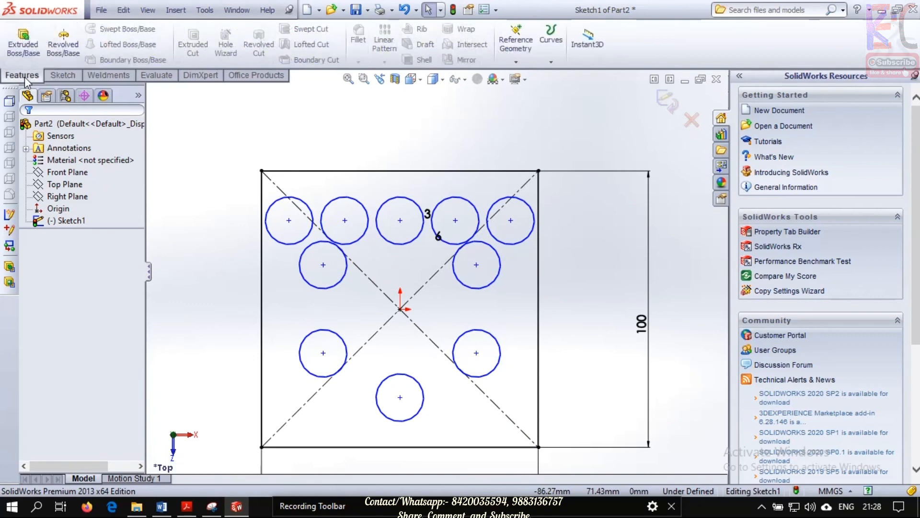
pyautogui.click(23, 40)
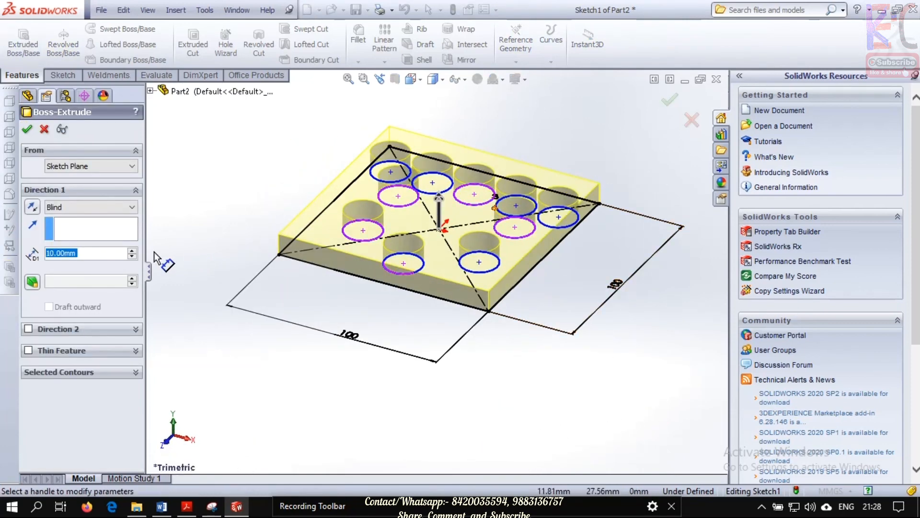
pyautogui.write('100')
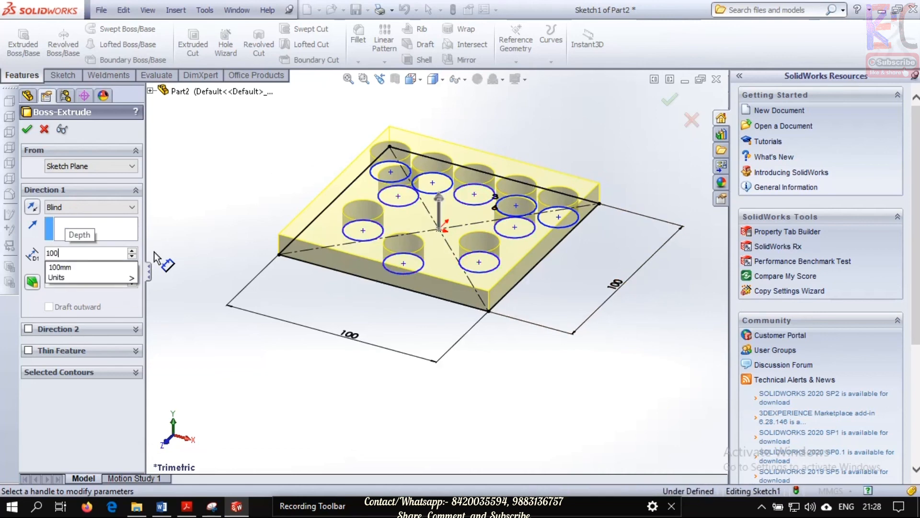
pyautogui.write('mm')
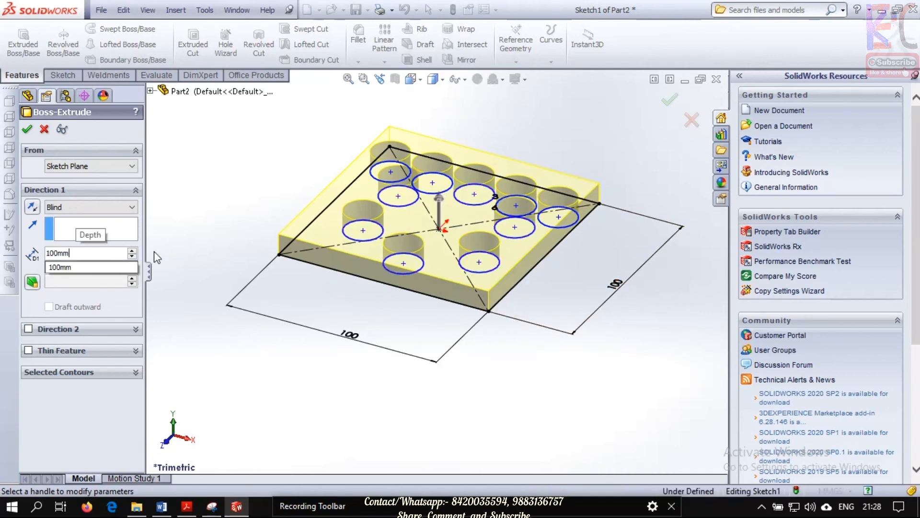
pyautogui.press('Return')
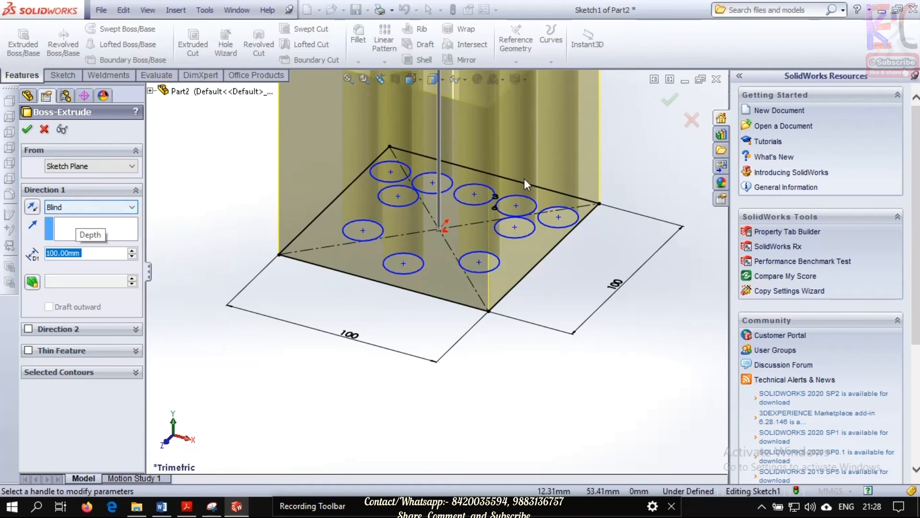
pyautogui.scroll(3, 525, 178)
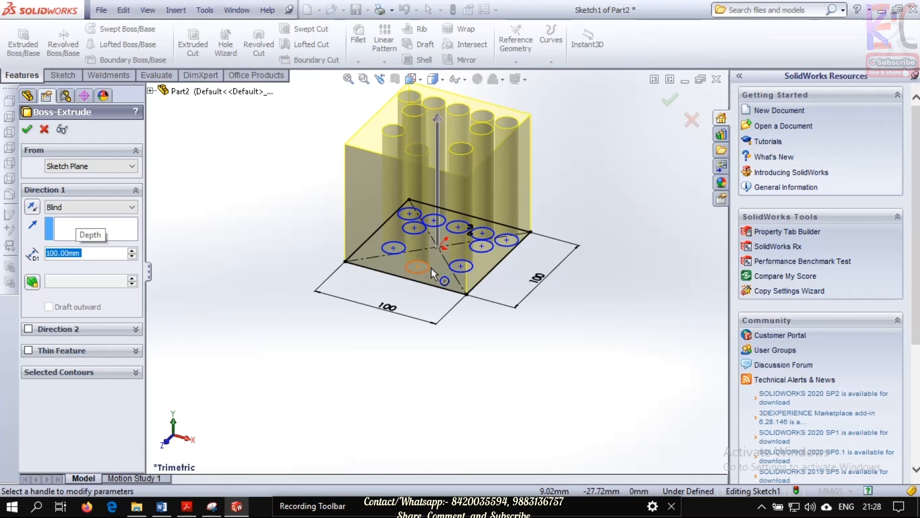
# Step: Try the Mid Plane end condition on the extrusion and return it to Blind
pyautogui.click(96, 207)
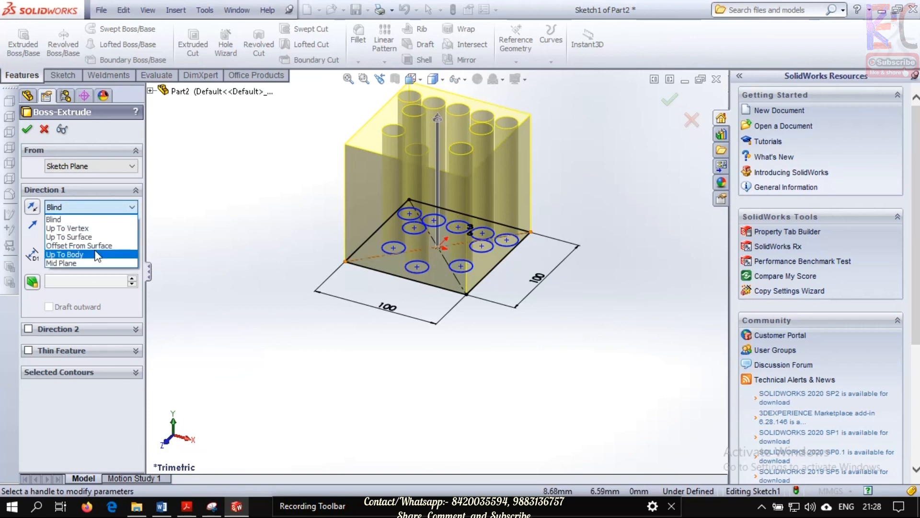
pyautogui.click(81, 263)
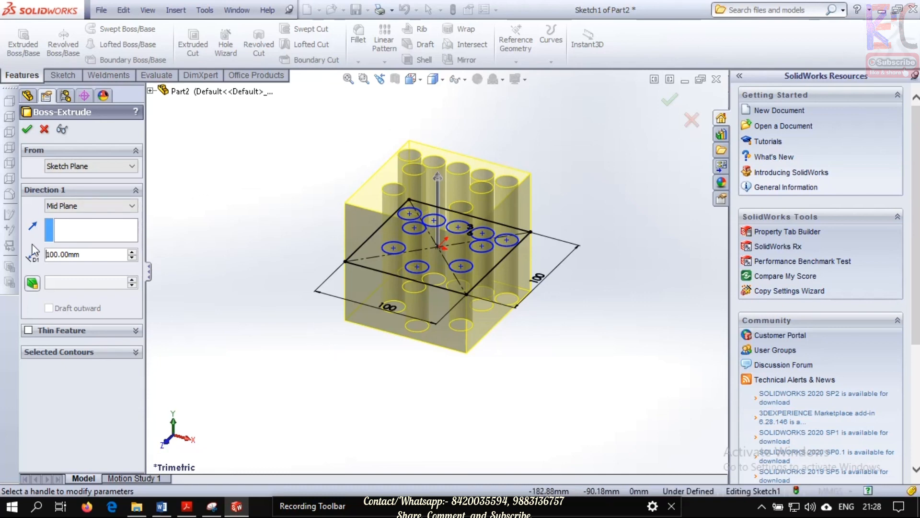
pyautogui.click(106, 211)
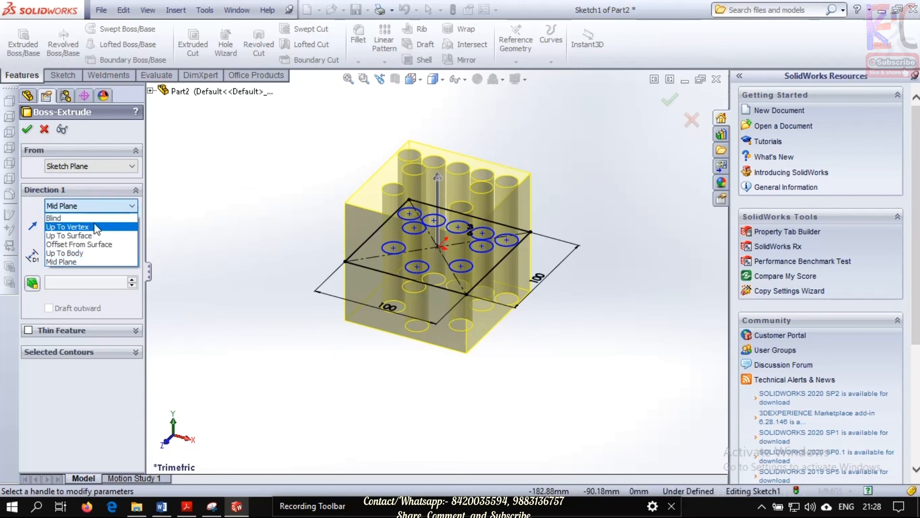
pyautogui.click(57, 218)
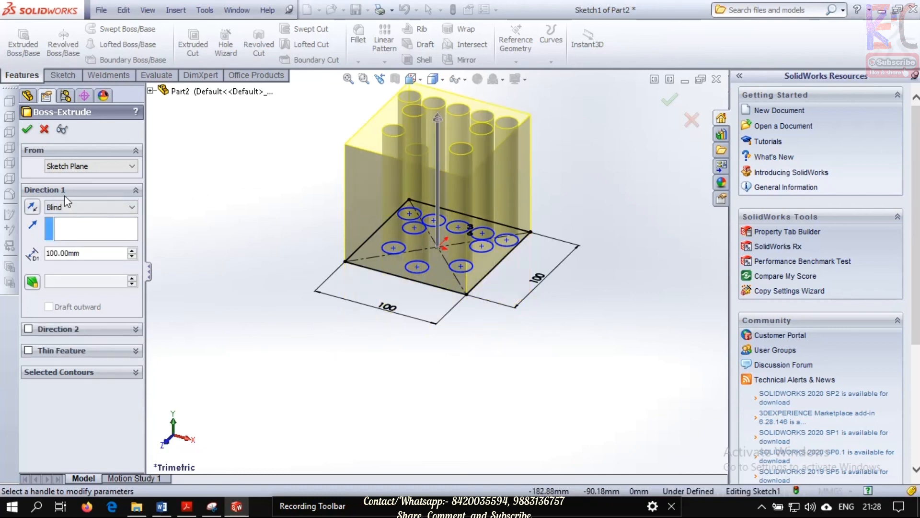
# Step: Set the extrusion's end condition to Mid Plane and complete the extruded block
pyautogui.click(70, 207)
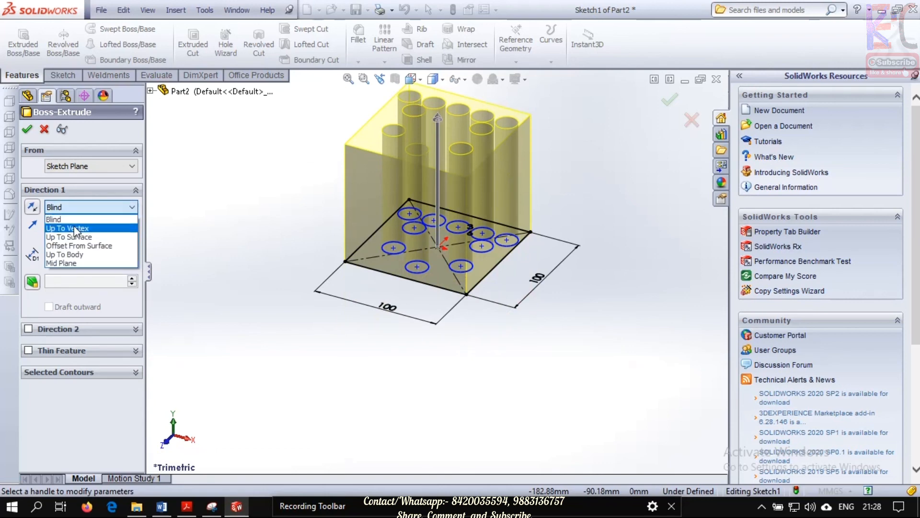
pyautogui.click(72, 263)
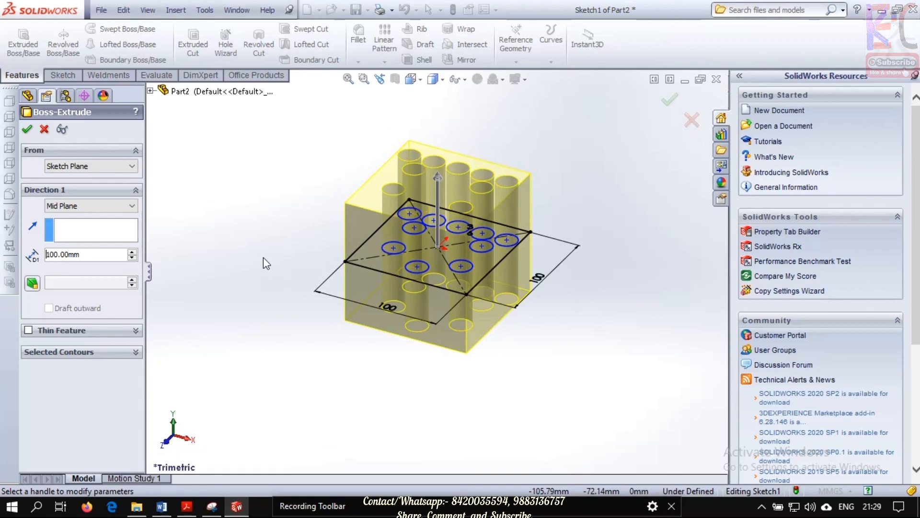
pyautogui.click(27, 129)
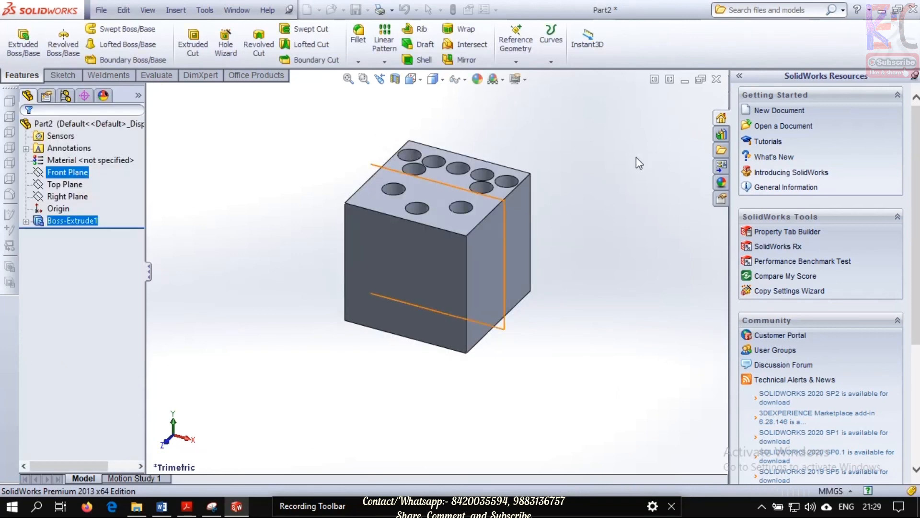
# Step: Inspect the extruded block and its through holes from different angles and return to an isometric view
pyautogui.moveTo(604, 170); pyautogui.dragTo(503, 224, button='middle')
pyautogui.moveTo(582, 160); pyautogui.dragTo(468, 122, button='middle')
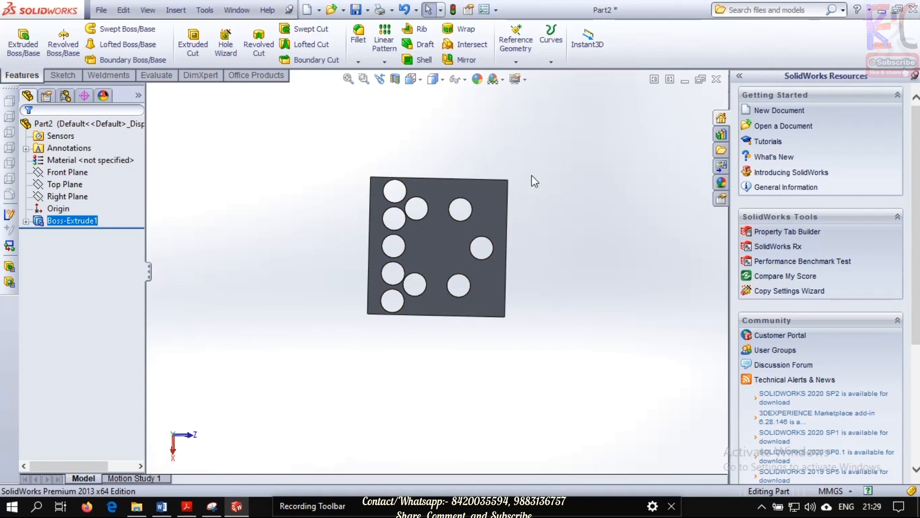
pyautogui.press('space')
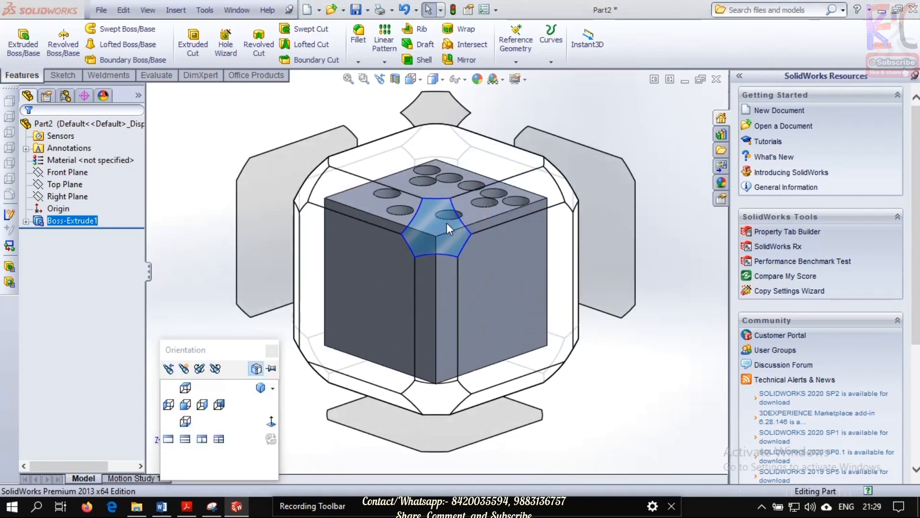
pyautogui.click(446, 223)
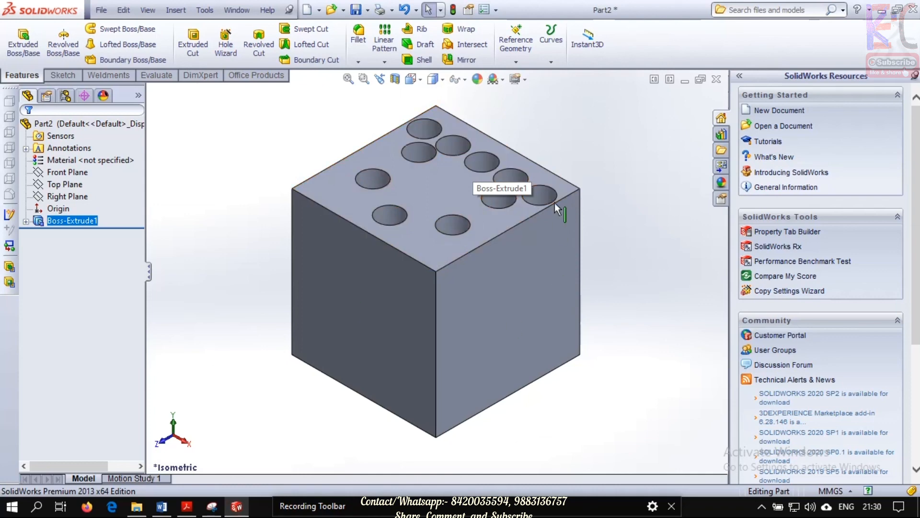
pyautogui.moveTo(555, 506); pyautogui.dragTo(591, 364)
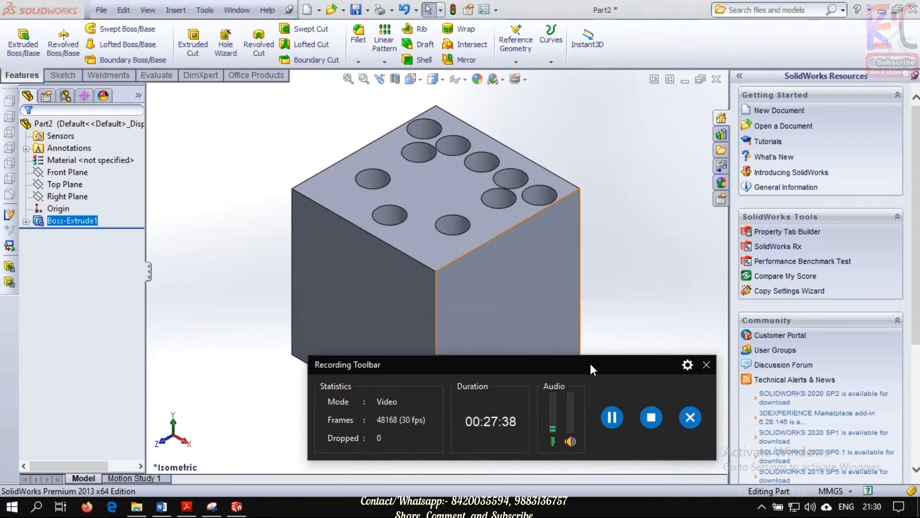